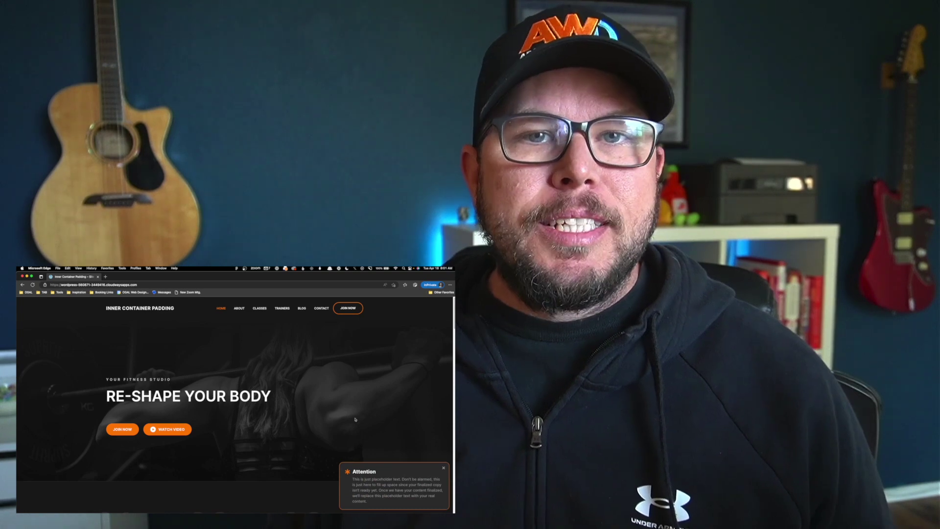
Step: Close the Attention notice in the lower right of the live homepage
{"action": "left_click", "coordinate": [443, 468]}
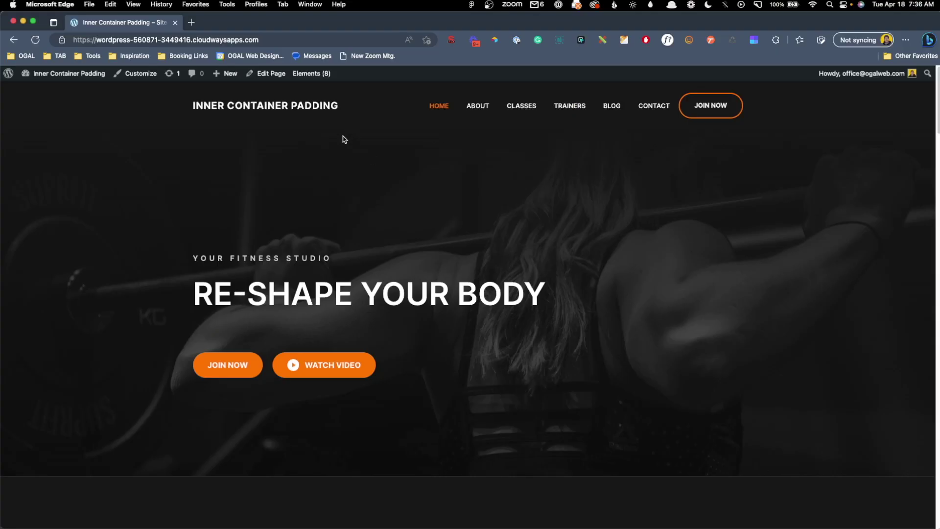
Step: Create a new GeneratePress Block element titled 'Notification Banner'
{"action": "left_click", "coordinate": [324, 78]}
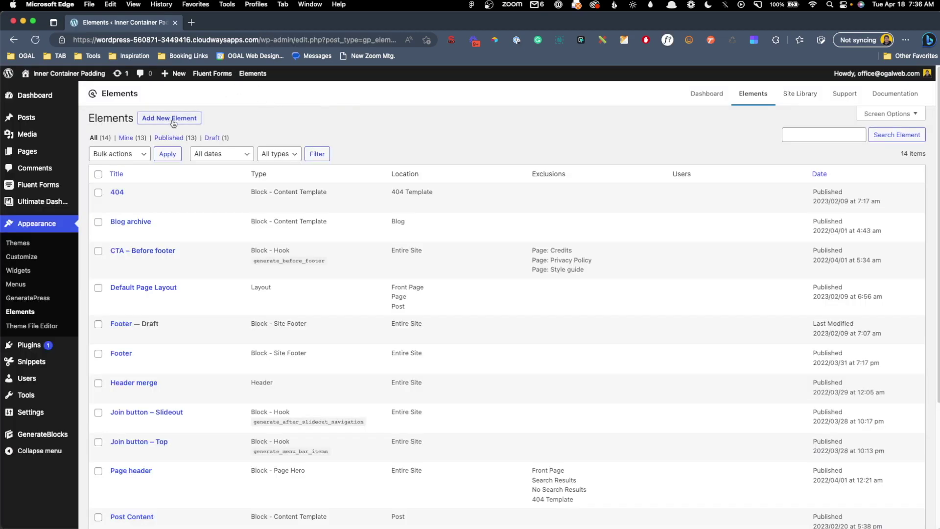
{"action": "left_click", "coordinate": [170, 118]}
{"action": "left_click", "coordinate": [456, 312]}
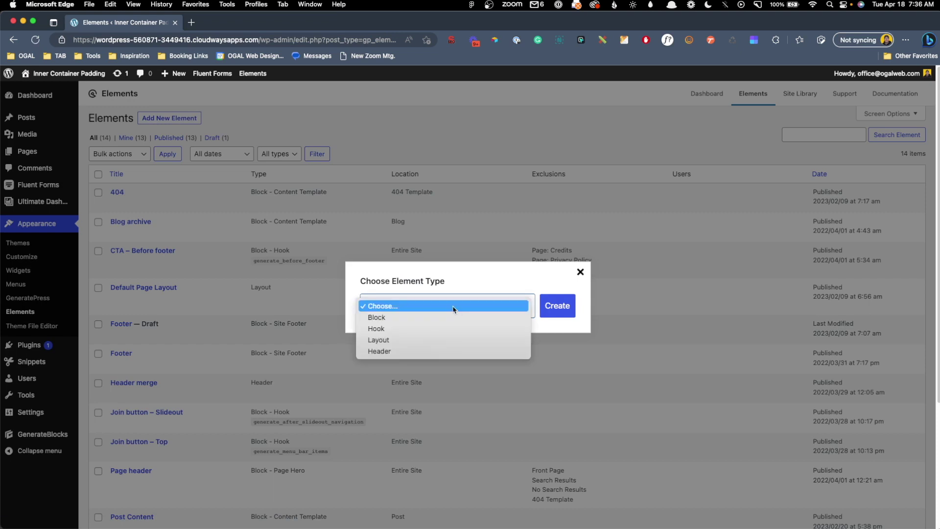
{"action": "left_click", "coordinate": [436, 318]}
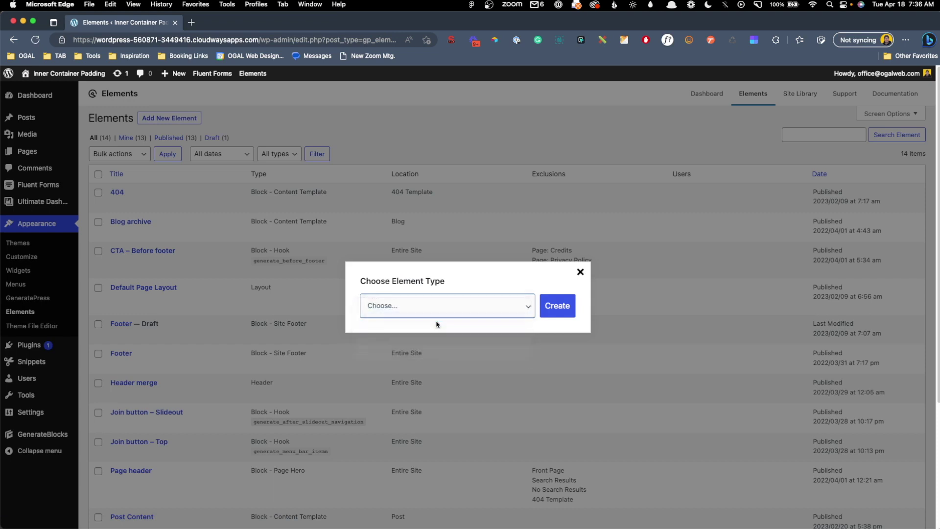
{"action": "left_click", "coordinate": [557, 308]}
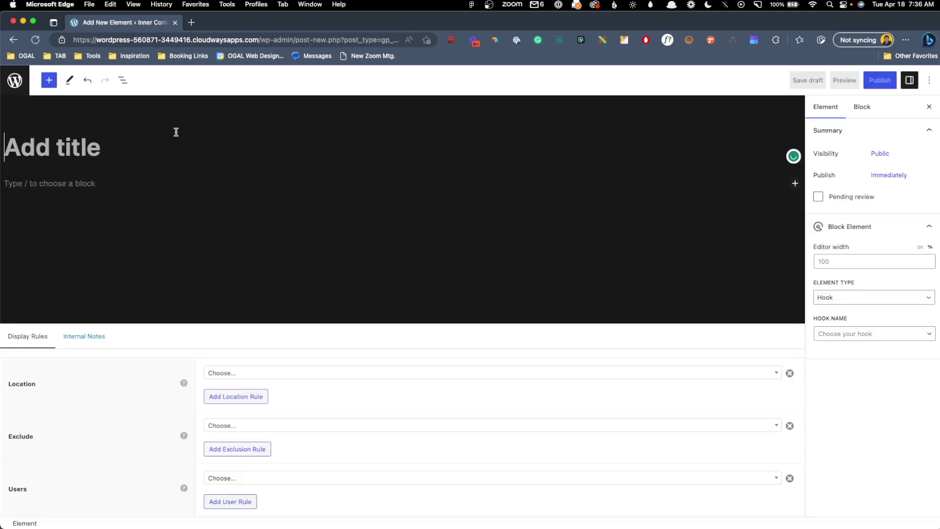
{"action": "type", "text": "Notification Banner"}
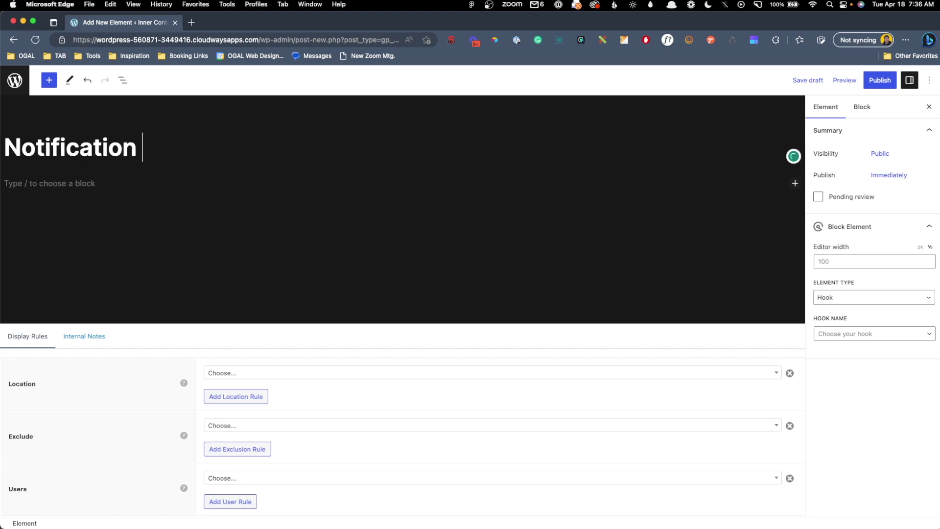
Step: Insert a Container block into the element's content via /con
{"action": "left_click", "coordinate": [141, 180]}
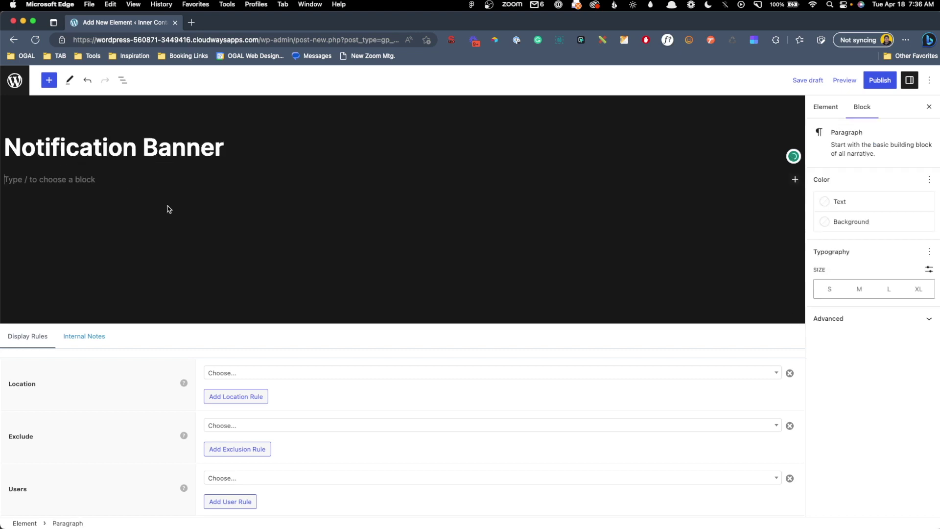
{"action": "type", "text": "/con"}
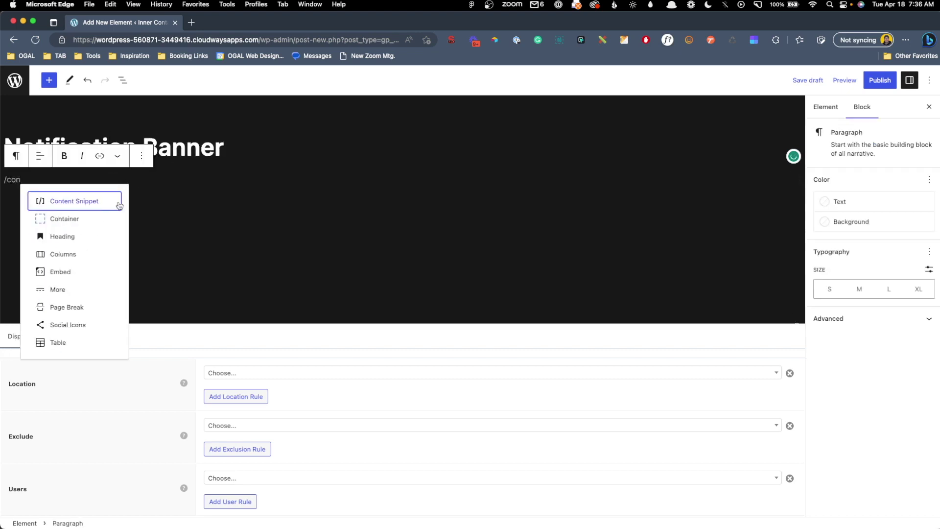
{"action": "left_click", "coordinate": [94, 218]}
Step: Set the container to 100% width, 480px max width, 16px corner radius and 1px border
{"action": "scroll", "coordinate": [836, 376], "scroll_direction": "down", "scroll_amount": 8}
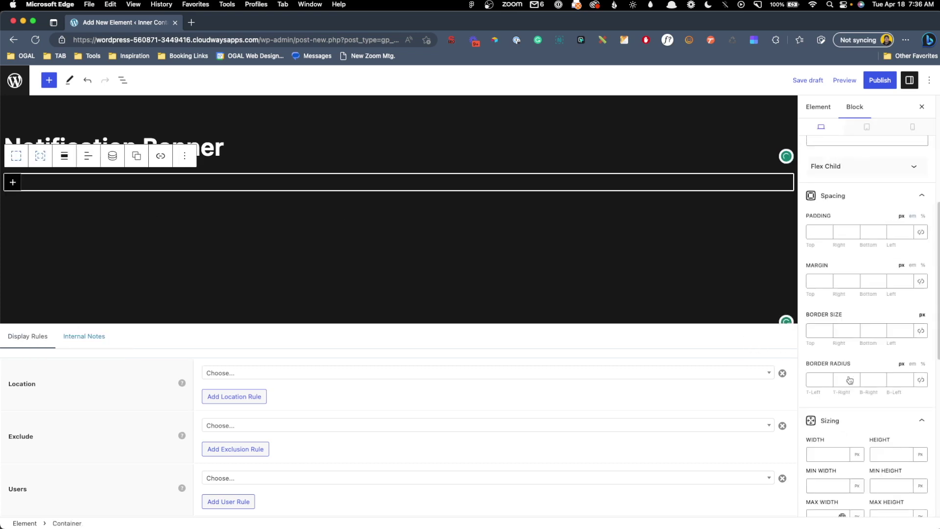
{"action": "left_click", "coordinate": [824, 397]}
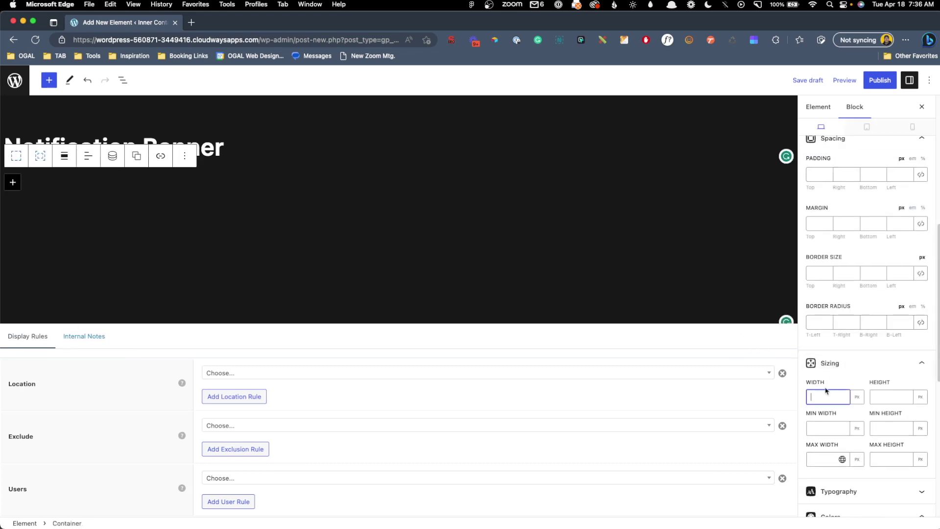
{"action": "type", "text": "100"}
{"action": "left_click", "coordinate": [824, 458]}
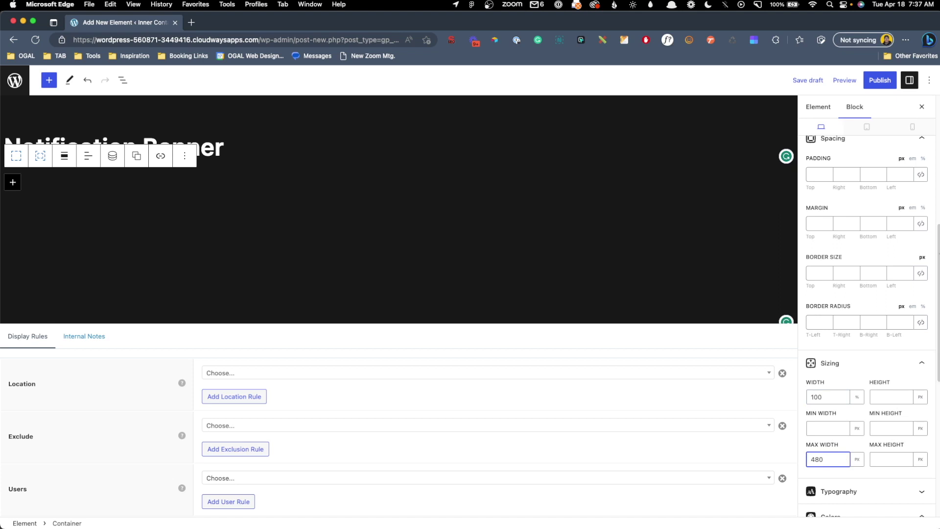
{"action": "left_click", "coordinate": [916, 325]}
{"action": "left_click", "coordinate": [894, 321]}
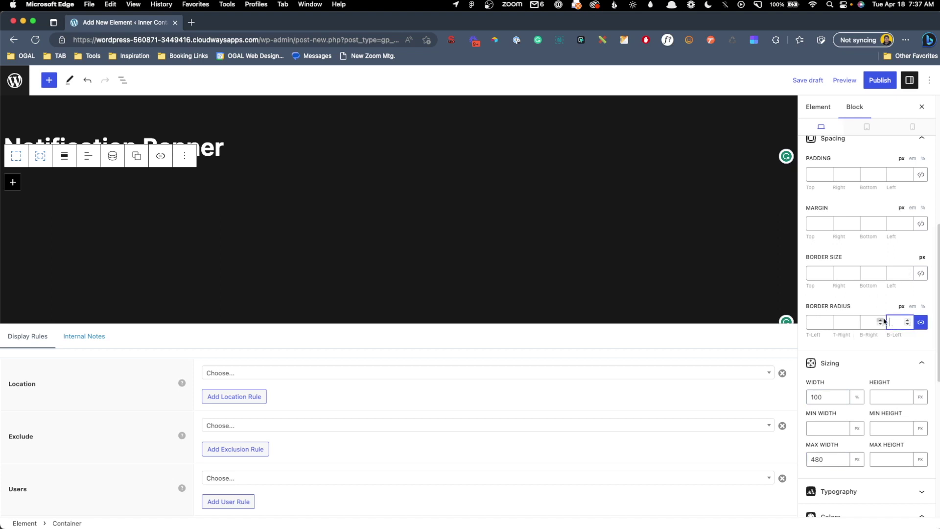
{"action": "type", "text": "16"}
{"action": "left_click", "coordinate": [920, 274]}
{"action": "left_click", "coordinate": [899, 273]}
{"action": "type", "text": "1"}
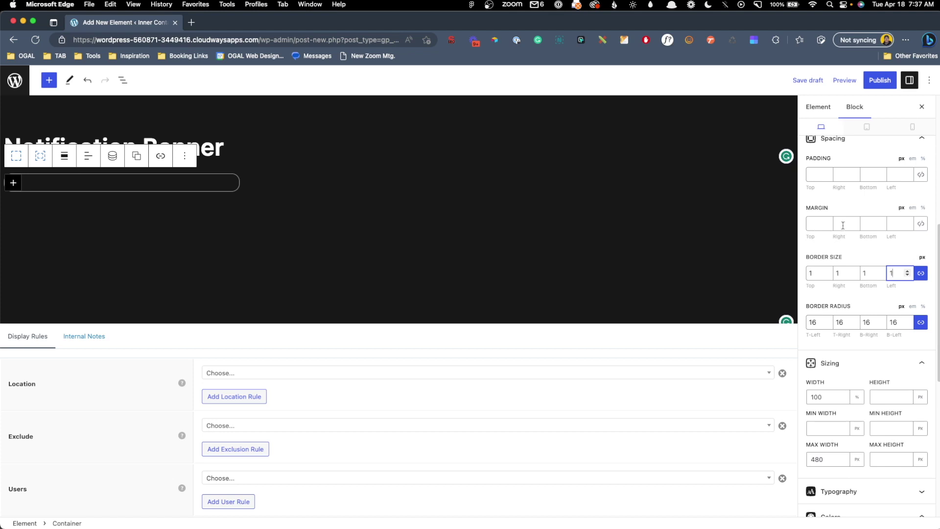
Step: Give the container auto/16/16 margins and 24px padding on all sides
{"action": "left_click", "coordinate": [895, 223]}
{"action": "type", "text": "auto"}
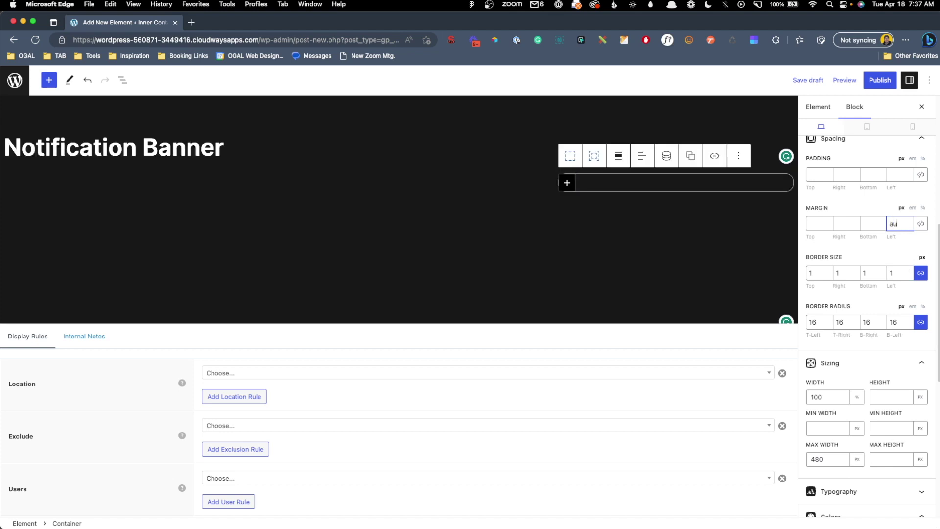
{"action": "left_click", "coordinate": [842, 224]}
{"action": "type", "text": "16"}
{"action": "key", "text": "Tab"}
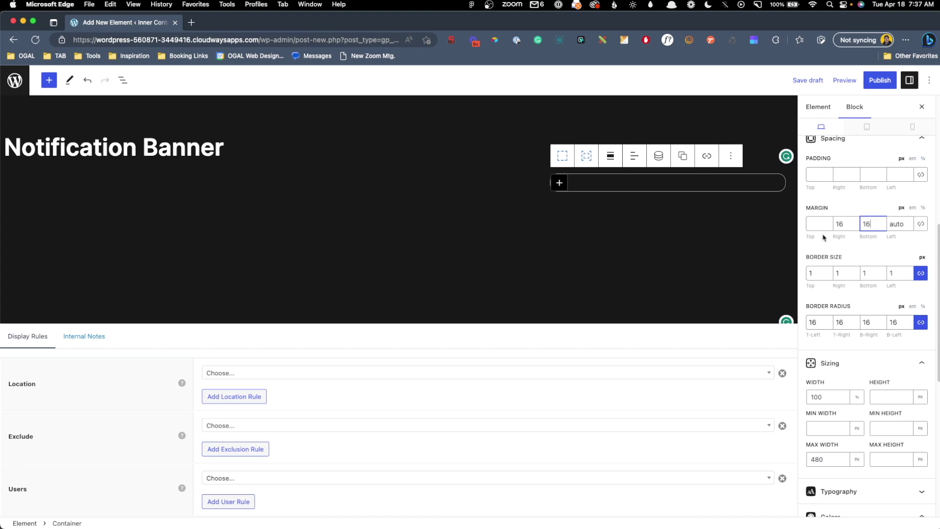
{"action": "left_click", "coordinate": [922, 177]}
{"action": "left_click", "coordinate": [890, 174]}
{"action": "type", "text": "24"}
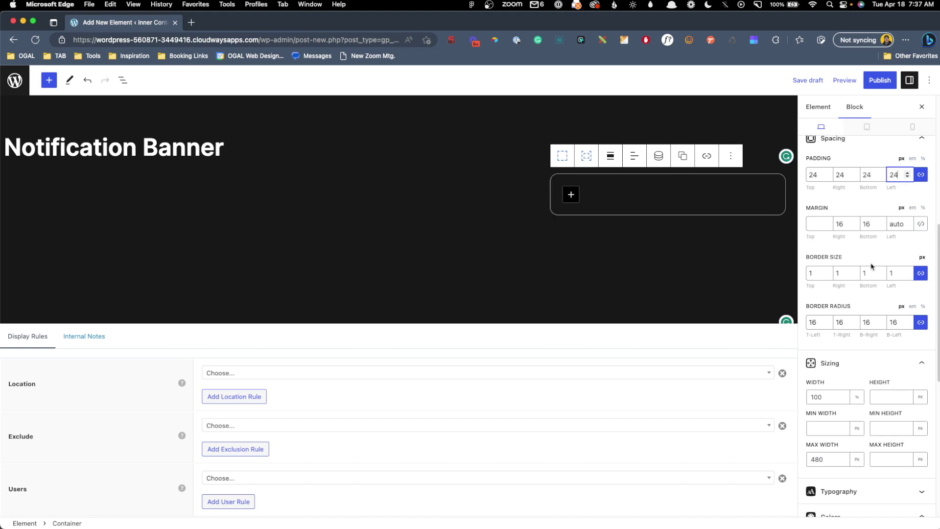
Step: Make the container background dark grey and its border orange
{"action": "scroll", "coordinate": [874, 272], "scroll_direction": "down", "scroll_amount": 7}
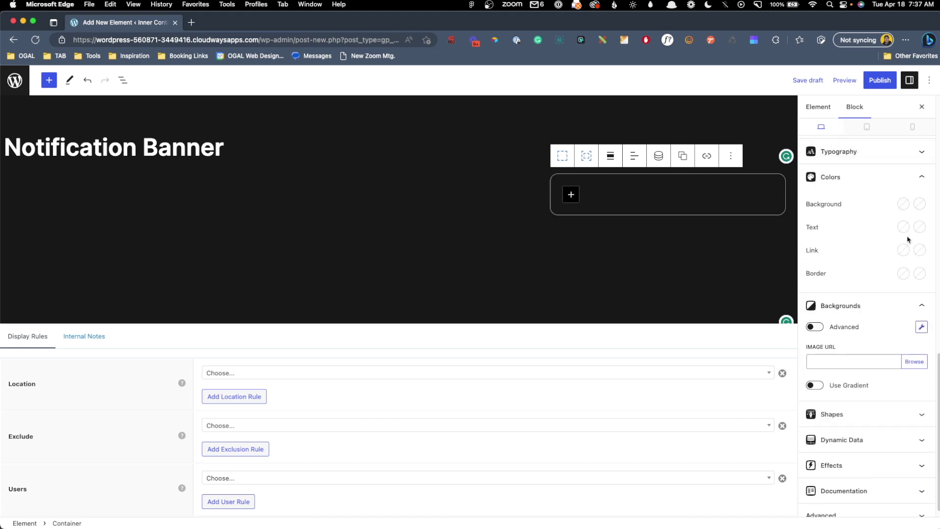
{"action": "left_click", "coordinate": [904, 204]}
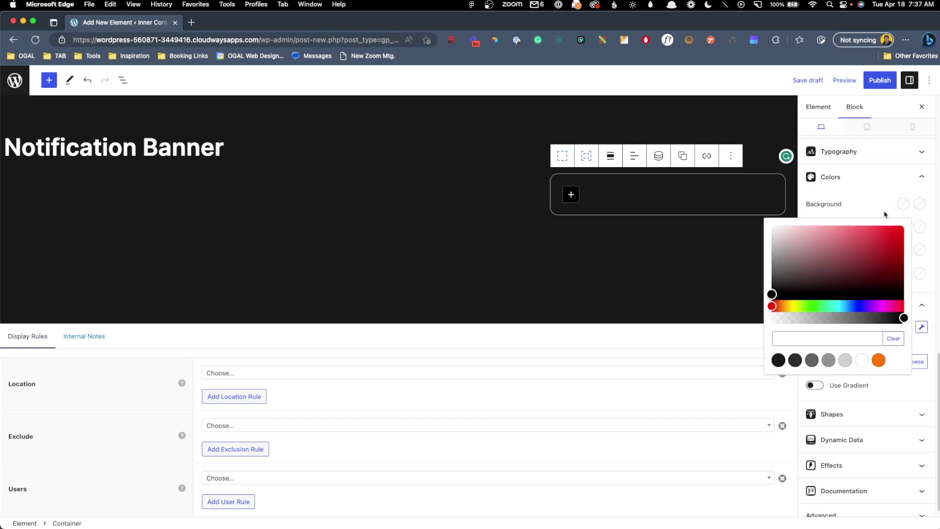
{"action": "left_click", "coordinate": [795, 360]}
{"action": "left_click", "coordinate": [874, 208]}
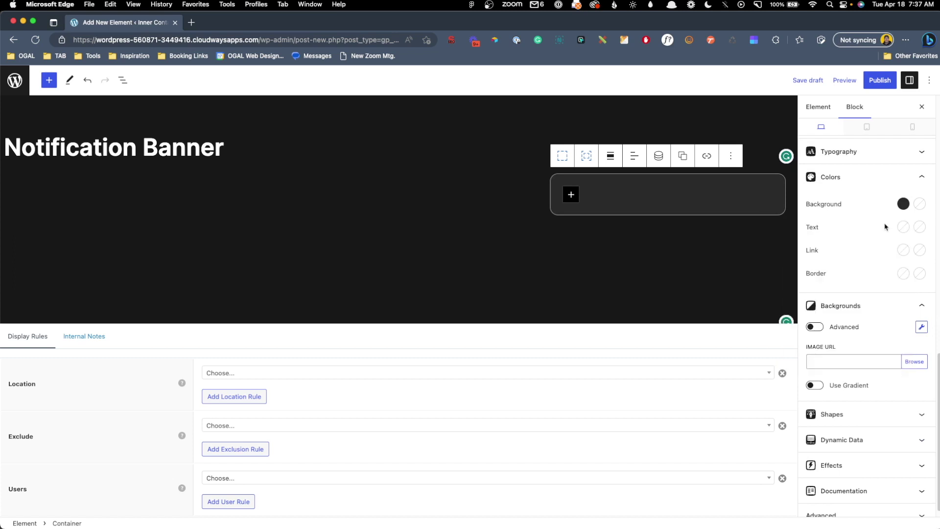
{"action": "left_click", "coordinate": [904, 273]}
{"action": "left_click", "coordinate": [879, 245]}
{"action": "left_click", "coordinate": [703, 239]}
{"action": "left_click", "coordinate": [571, 195]}
Step: Add a paragraph-level Headline inside the container reading 'Attention'
{"action": "left_click", "coordinate": [690, 267]}
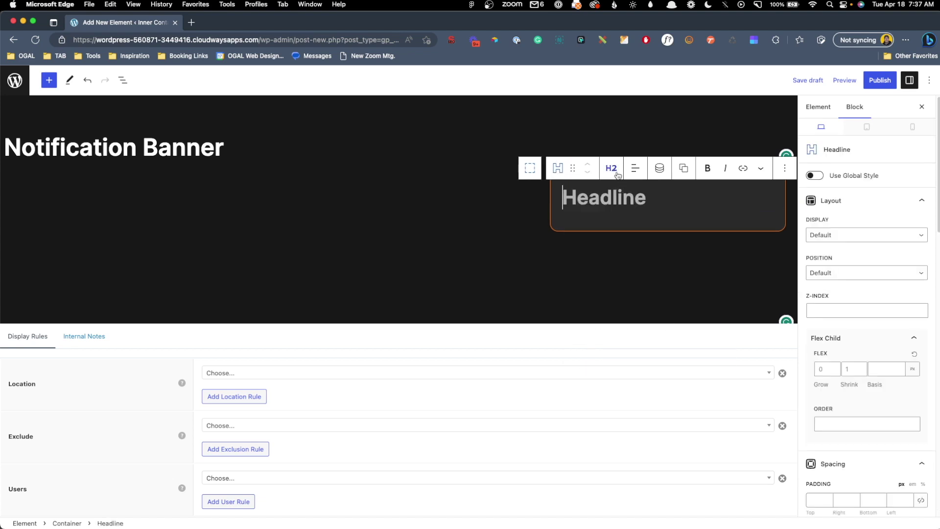
{"action": "left_click", "coordinate": [618, 176]}
{"action": "left_click", "coordinate": [632, 304]}
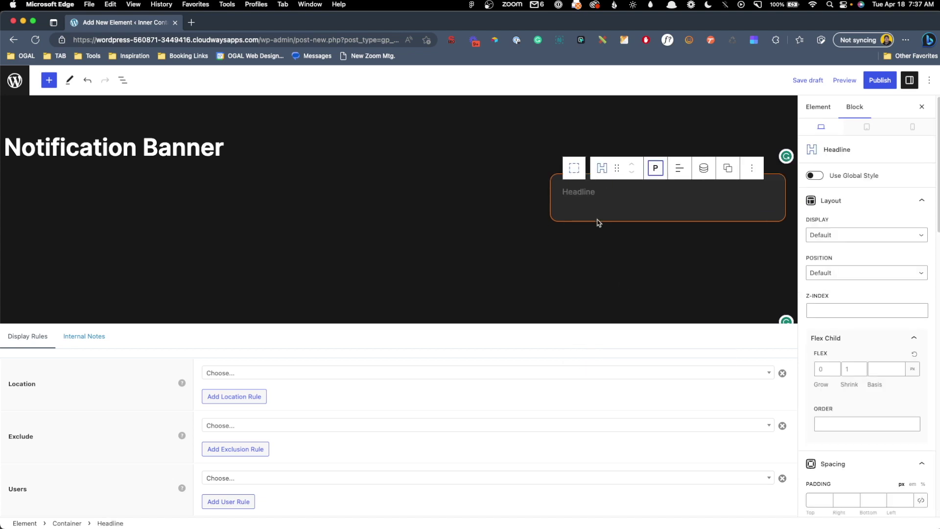
{"action": "left_click", "coordinate": [589, 192]}
{"action": "type", "text": "Attentio"}
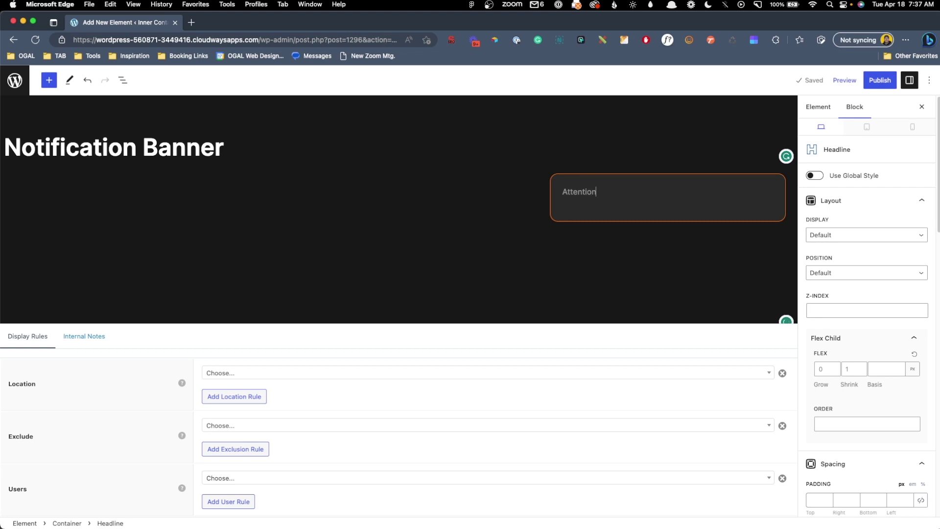
{"action": "type", "text": "n"}
Step: Style the Attention text at size 22, bold and white
{"action": "scroll", "coordinate": [832, 294], "scroll_direction": "down", "scroll_amount": 10}
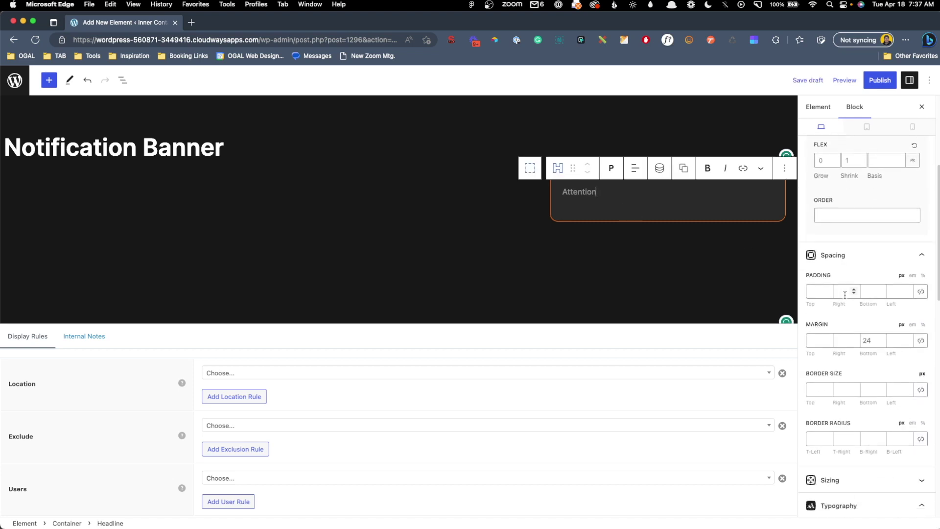
{"action": "left_click", "coordinate": [840, 449]}
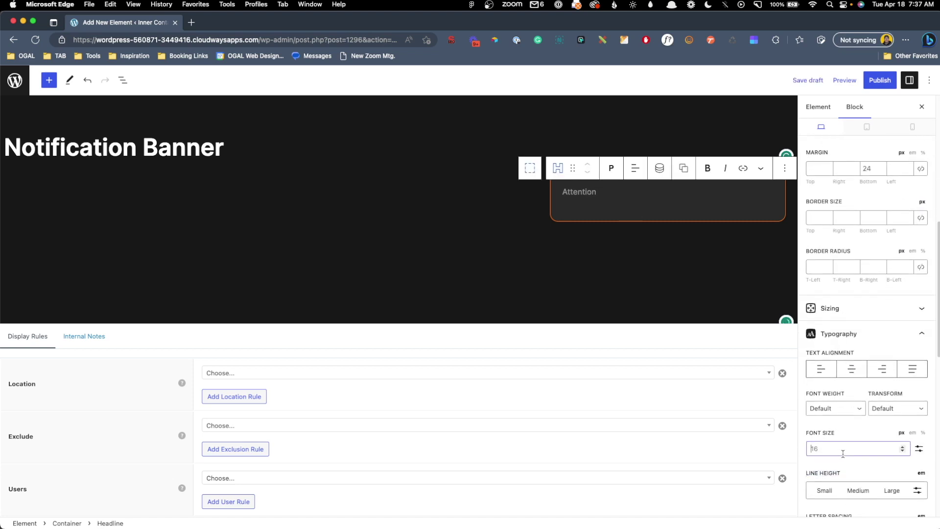
{"action": "type", "text": "22"}
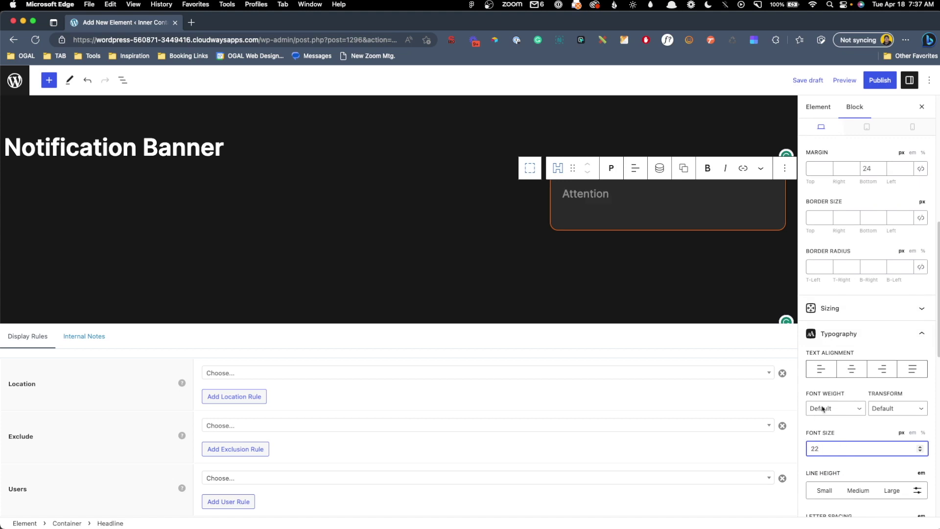
{"action": "left_click", "coordinate": [823, 409]}
{"action": "left_click", "coordinate": [834, 428]}
{"action": "scroll", "coordinate": [903, 270], "scroll_direction": "up", "scroll_amount": 5}
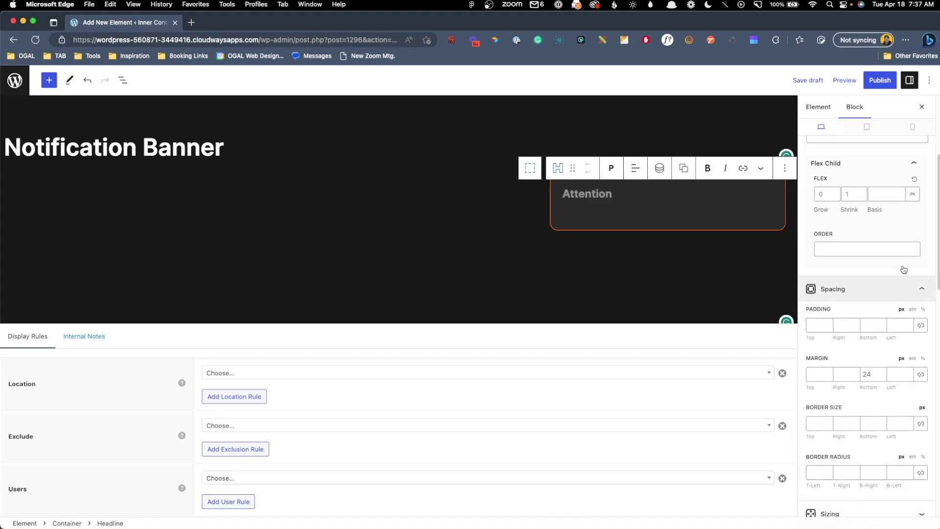
{"action": "scroll", "coordinate": [906, 245], "scroll_direction": "down", "scroll_amount": 15}
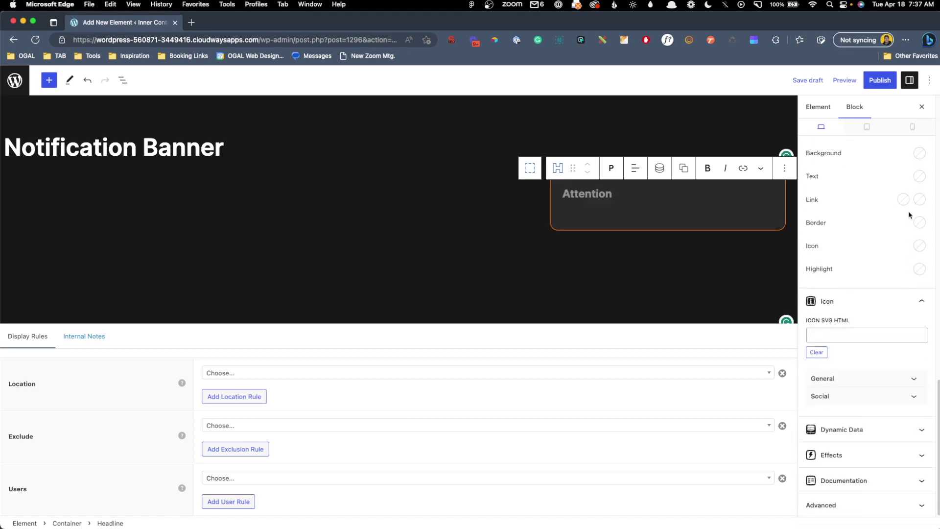
{"action": "left_click", "coordinate": [920, 174]}
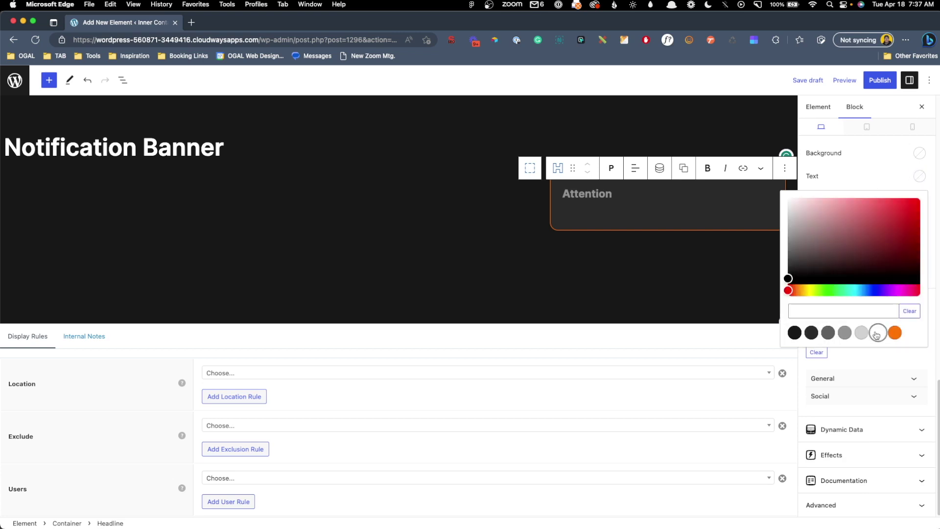
{"action": "left_click", "coordinate": [878, 333]}
{"action": "left_click", "coordinate": [837, 181]}
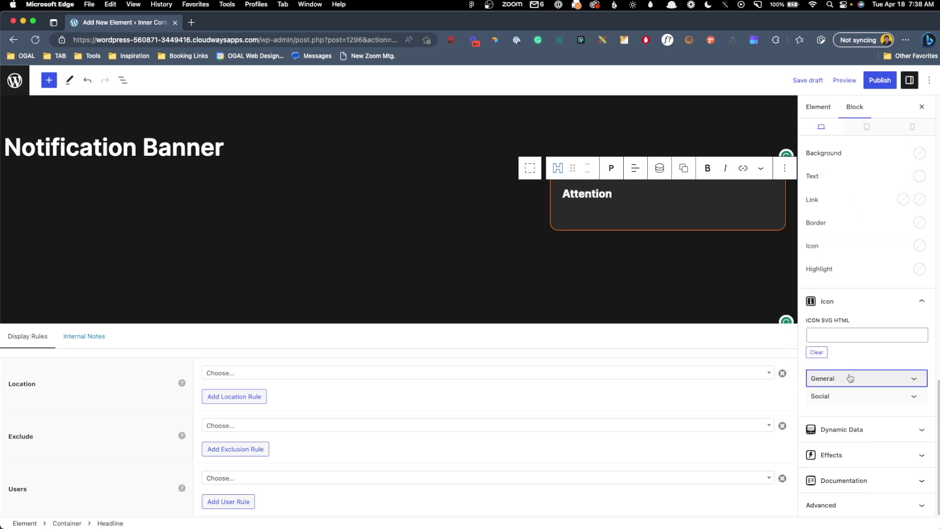
Step: Add an asterisk icon from the General set and colour it the orange accent
{"action": "left_click", "coordinate": [851, 378]}
{"action": "left_click", "coordinate": [855, 377]}
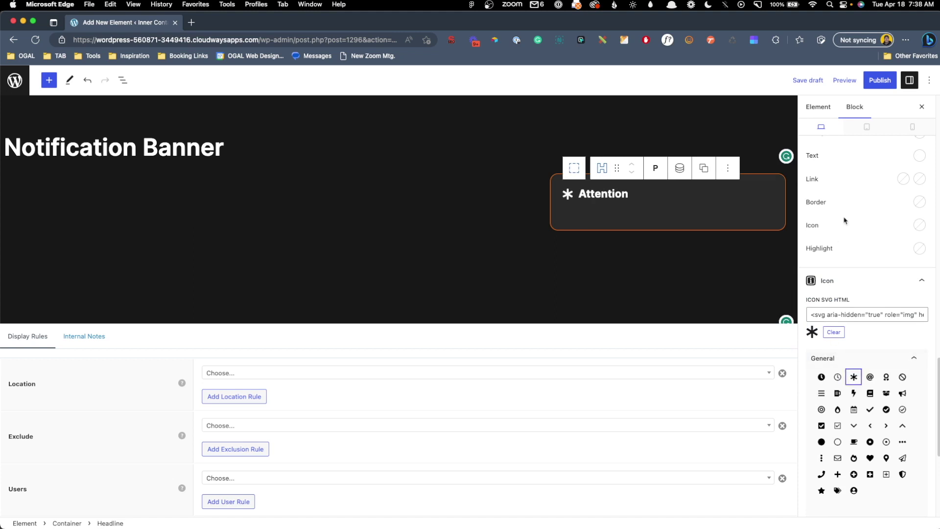
{"action": "left_click", "coordinate": [920, 252]}
{"action": "left_click", "coordinate": [894, 240]}
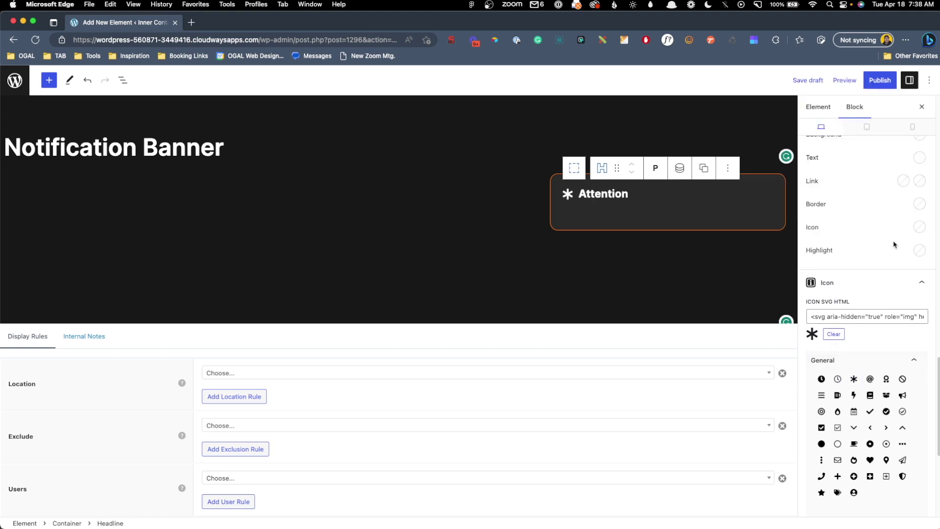
{"action": "left_click", "coordinate": [919, 226]}
{"action": "left_click", "coordinate": [896, 384]}
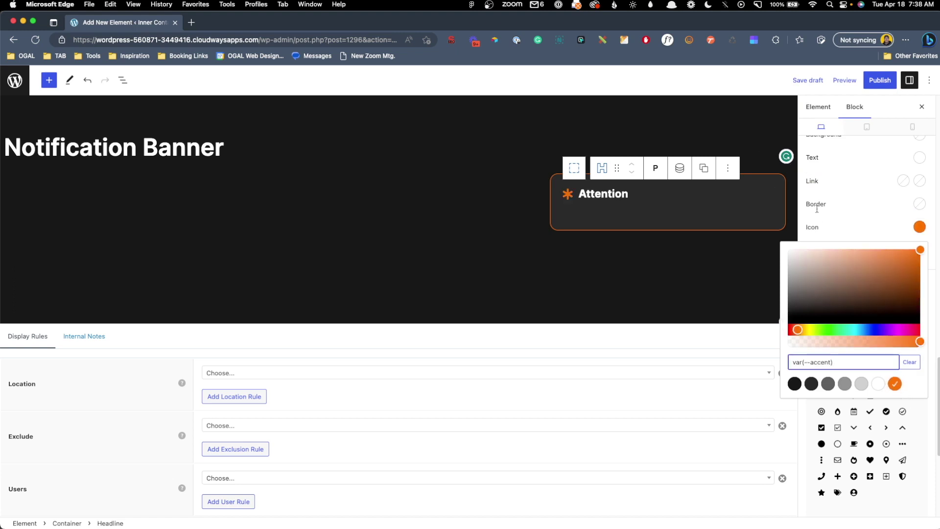
{"action": "left_click", "coordinate": [839, 222]}
Step: Add a paragraph-level Headline below Attention filled with placeholder text
{"action": "left_click", "coordinate": [633, 194]}
{"action": "key", "text": "Return"}
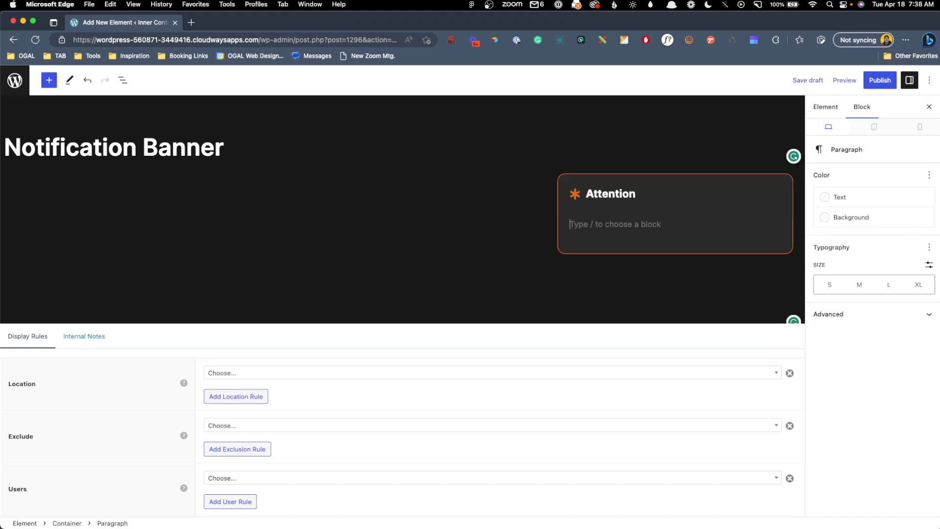
{"action": "type", "text": "/head"}
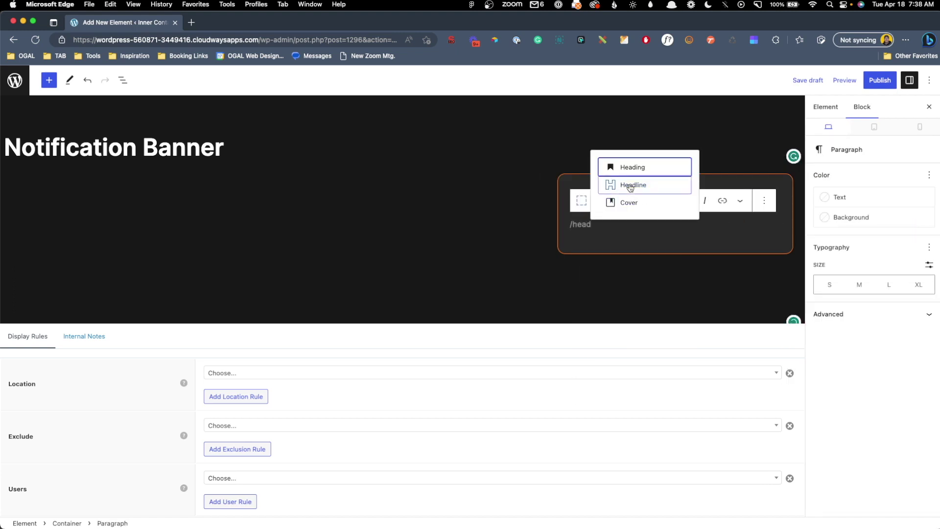
{"action": "left_click", "coordinate": [630, 185]}
{"action": "left_click", "coordinate": [611, 205]}
{"action": "left_click", "coordinate": [627, 336]}
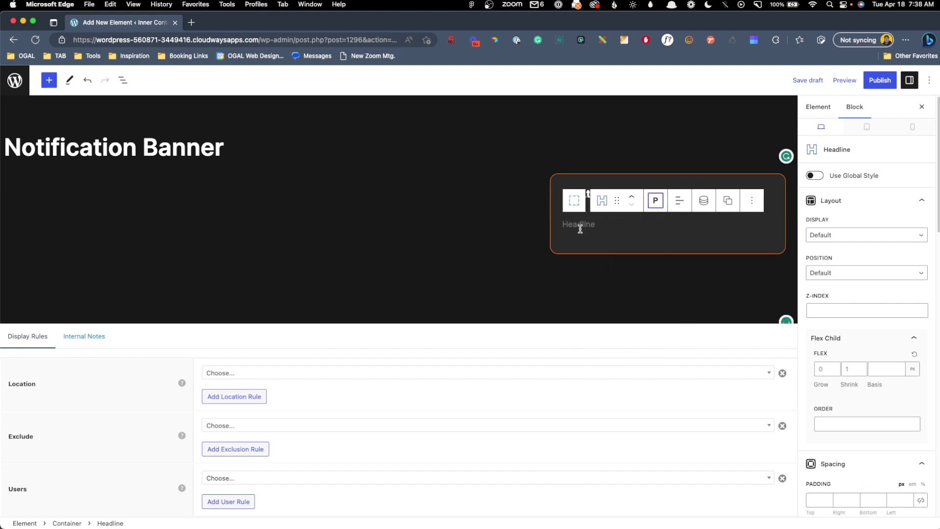
{"action": "type", "text": "wp"}
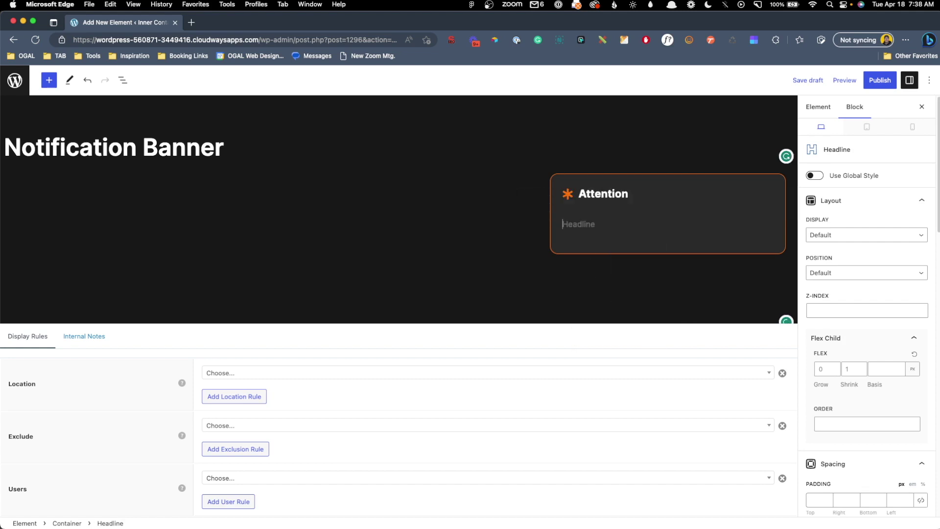
Step: Indent the placeholder paragraph with a 32px left margin
{"action": "left_click", "coordinate": [594, 181]}
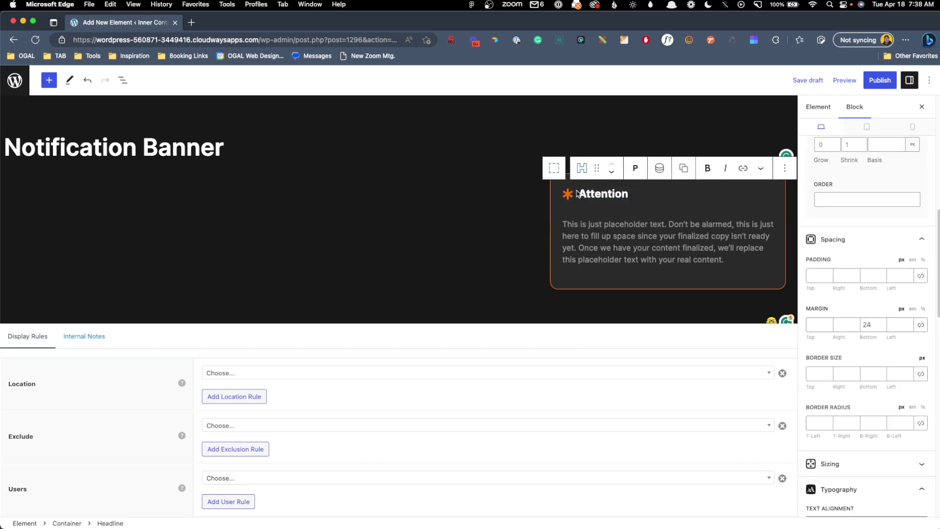
{"action": "left_click", "coordinate": [586, 226]}
{"action": "scroll", "coordinate": [886, 227], "scroll_direction": "up", "scroll_amount": 4}
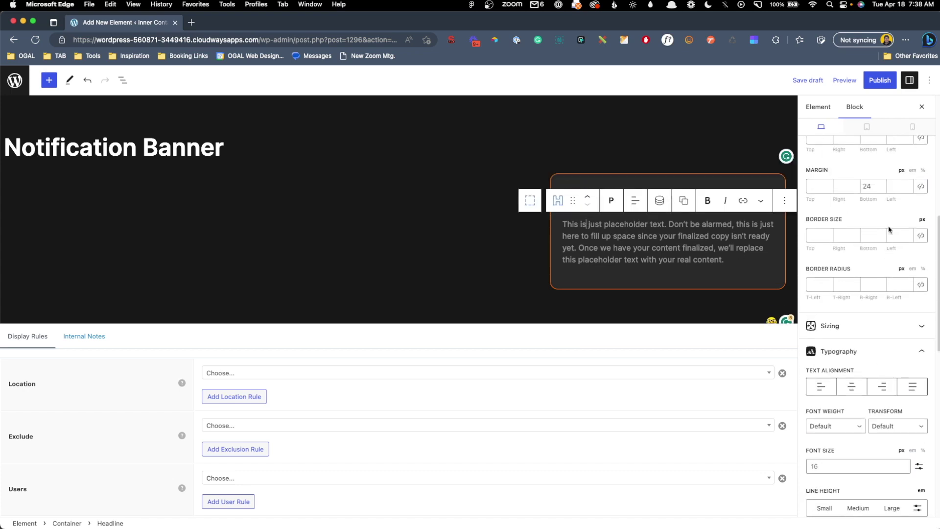
{"action": "left_click", "coordinate": [902, 218]}
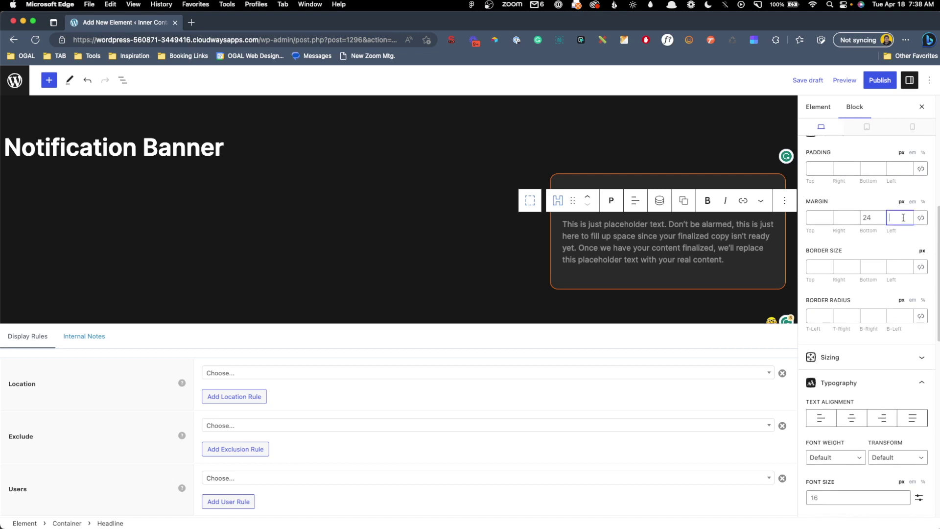
{"action": "type", "text": "32"}
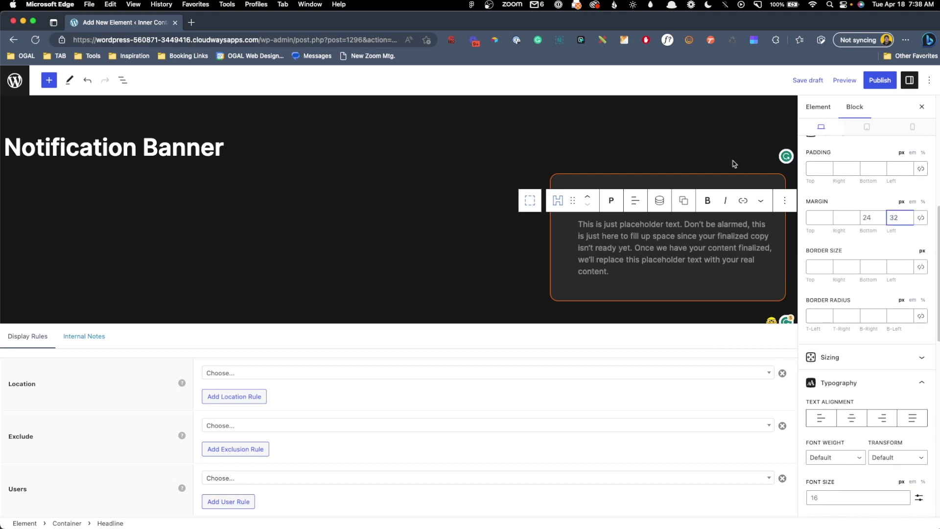
{"action": "left_click", "coordinate": [618, 171]}
Step: Set the Attention headline's bottom margin to 4 and the paragraph's bottom margin to 0
{"action": "left_click", "coordinate": [591, 194]}
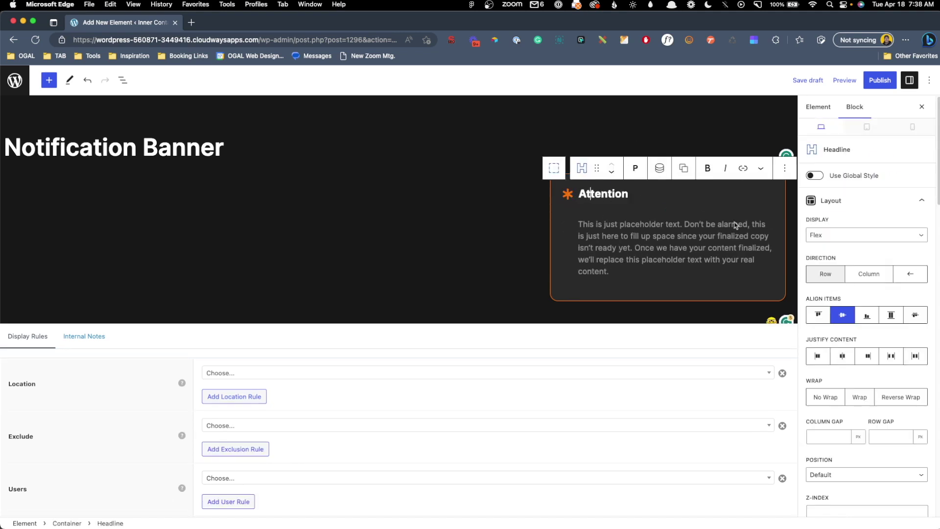
{"action": "scroll", "coordinate": [868, 326], "scroll_direction": "down", "scroll_amount": 5}
{"action": "scroll", "coordinate": [869, 327], "scroll_direction": "down", "scroll_amount": 5}
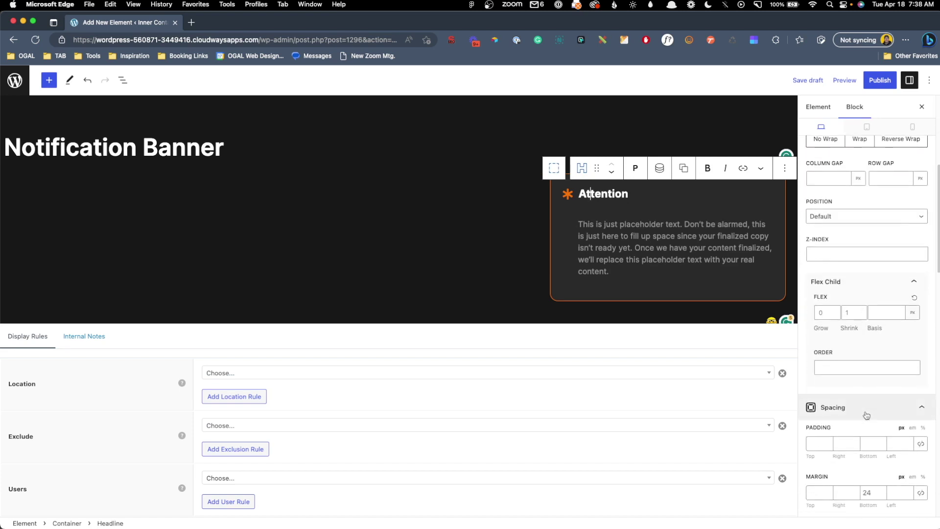
{"action": "left_click", "coordinate": [873, 404]}
{"action": "type", "text": "4"}
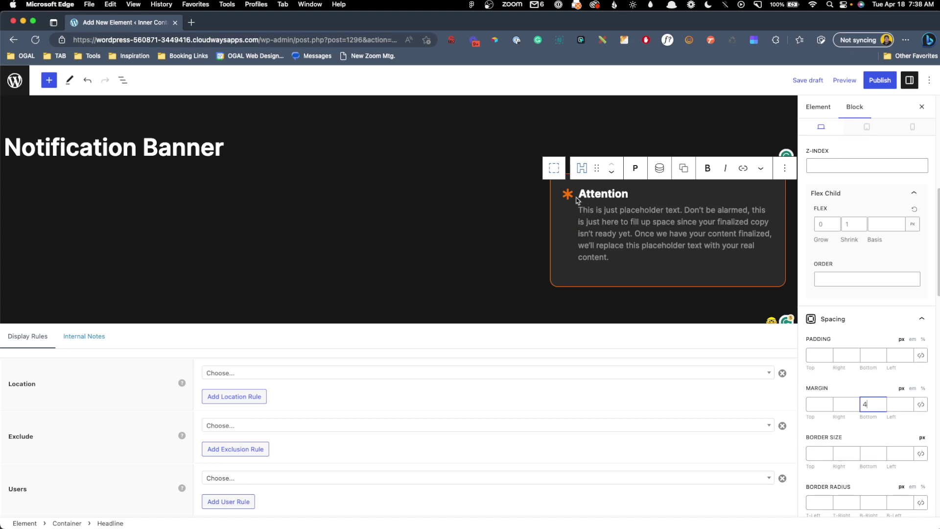
{"action": "left_click", "coordinate": [631, 237]}
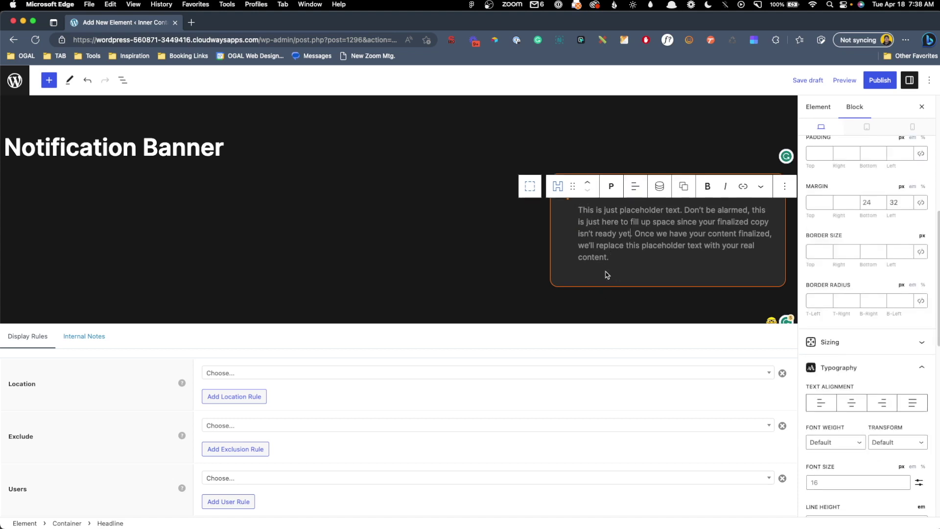
{"action": "double_click", "coordinate": [876, 204]}
{"action": "type", "text": "0"}
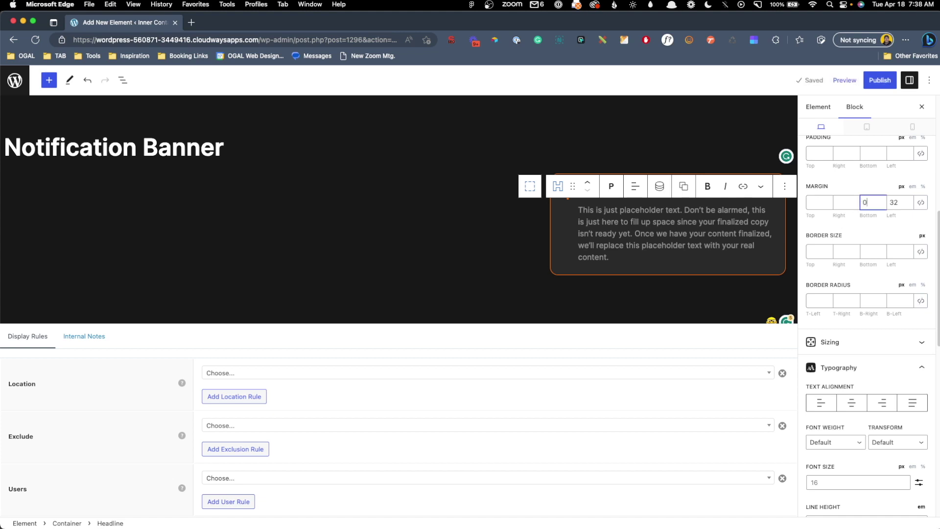
{"action": "left_click", "coordinate": [290, 159]}
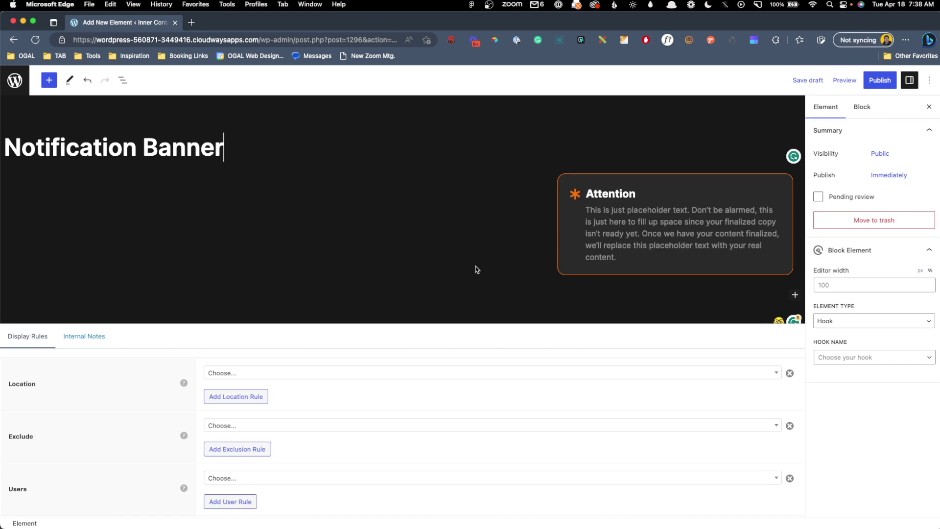
Step: Insert a Button below the text with 4px padding and 4px corner radius
{"action": "left_click", "coordinate": [639, 262]}
{"action": "key", "text": "Return"}
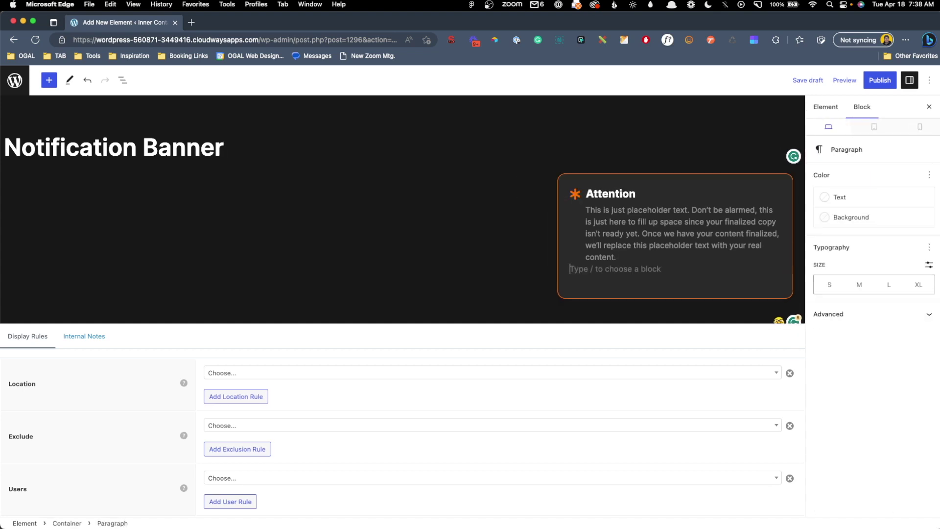
{"action": "type", "text": "/butt"}
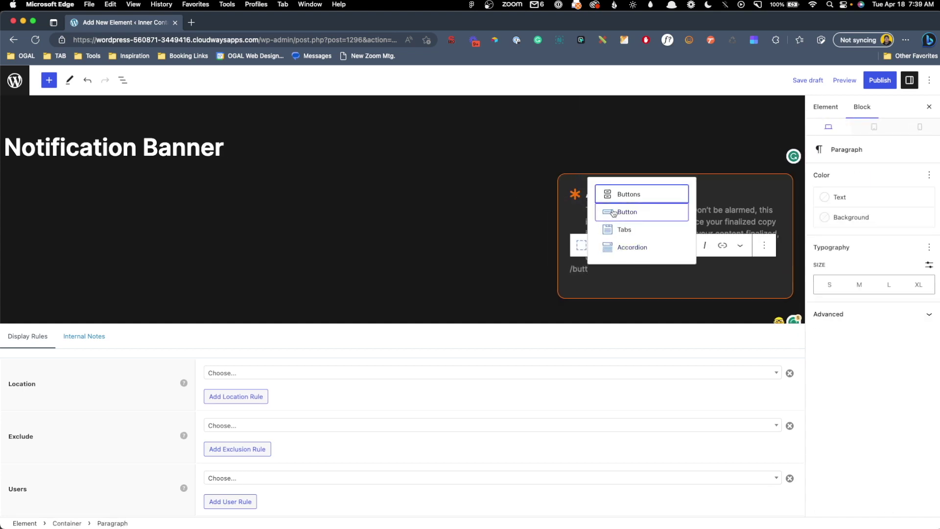
{"action": "left_click", "coordinate": [613, 213]}
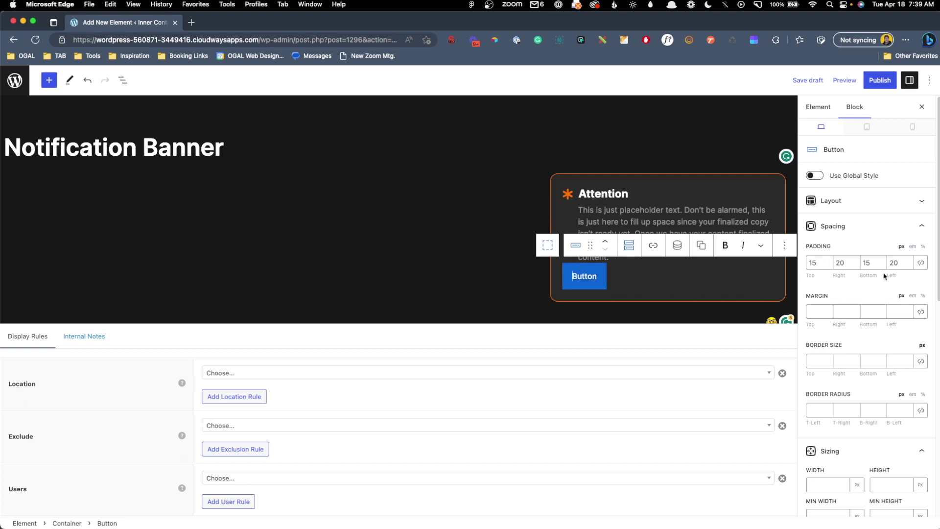
{"action": "left_click", "coordinate": [921, 263]}
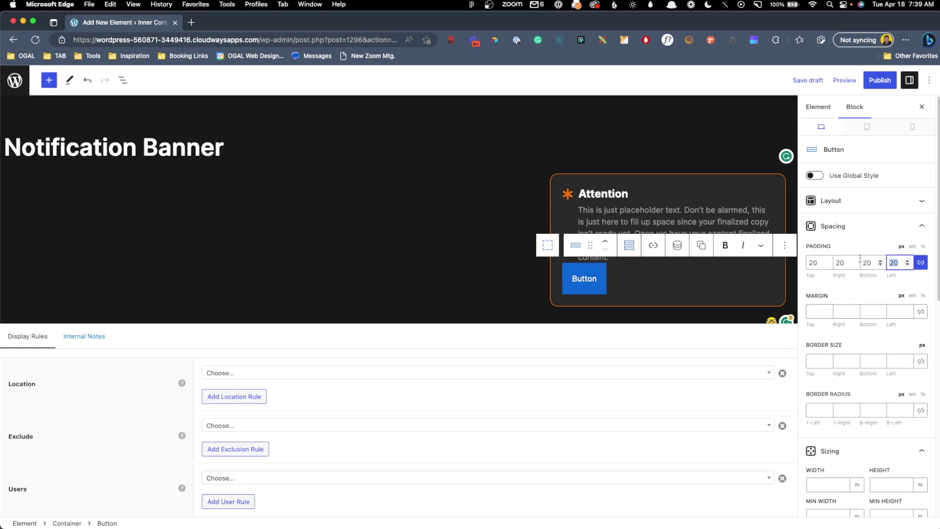
{"action": "type", "text": "4"}
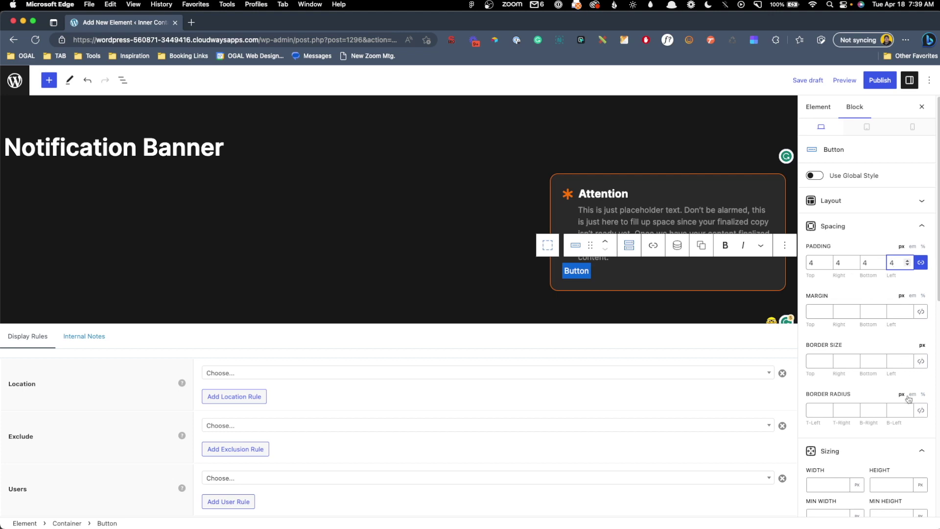
{"action": "left_click", "coordinate": [921, 410]}
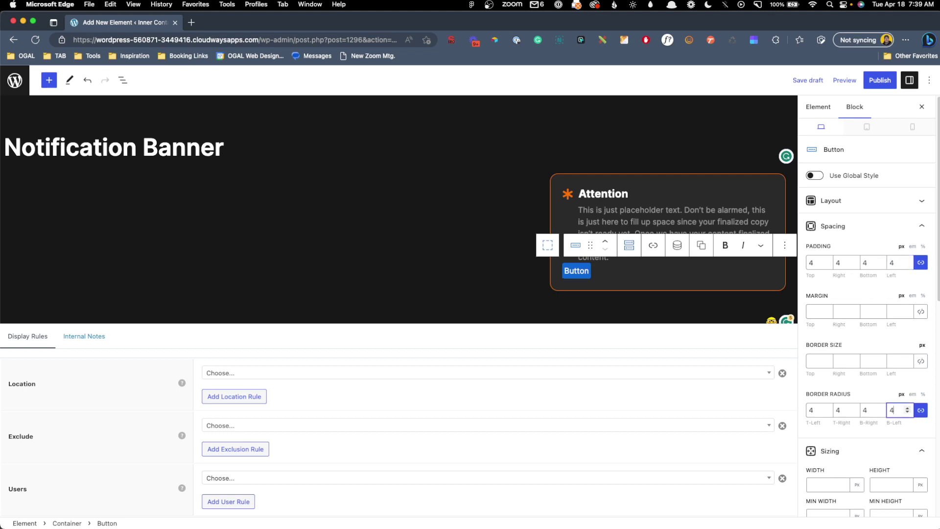
{"action": "scroll", "coordinate": [884, 395], "scroll_direction": "down", "scroll_amount": 6}
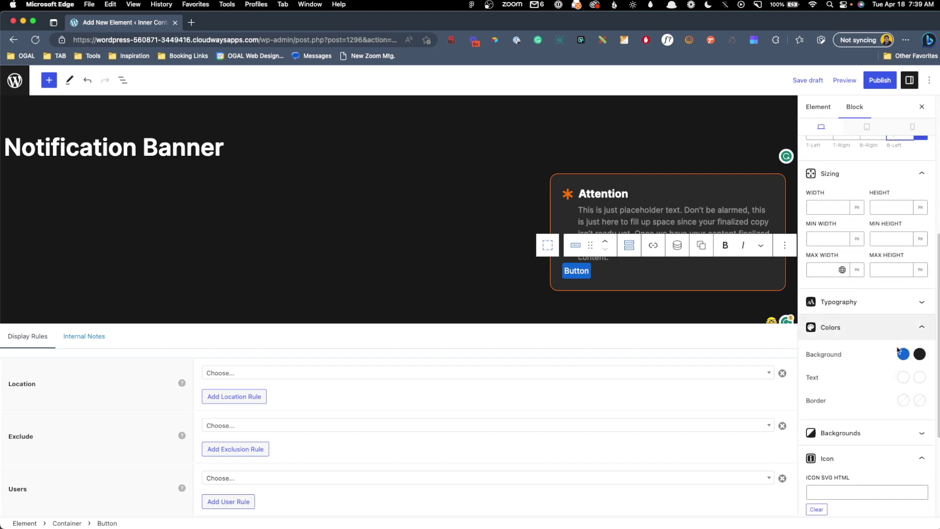
Step: Make the button background fully transparent and its hover background a faint white
{"action": "left_click", "coordinate": [902, 355]}
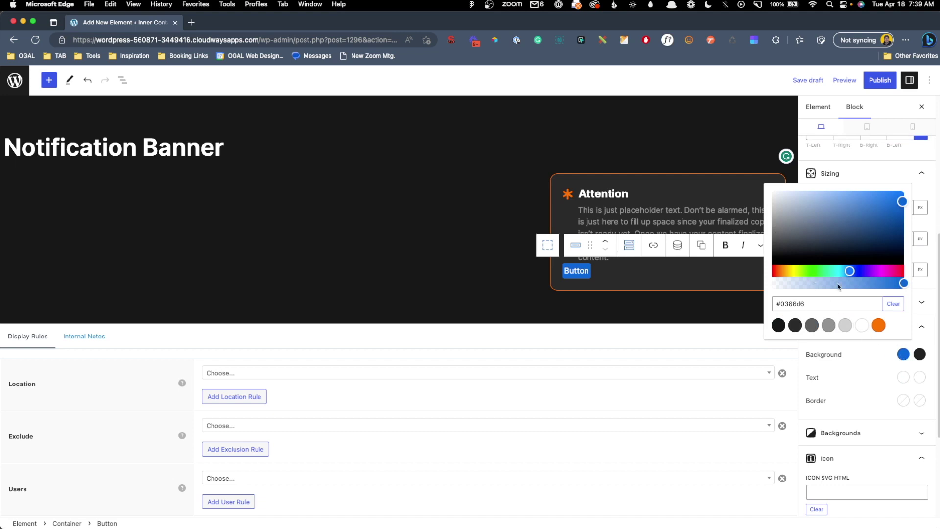
{"action": "left_click_drag", "start_coordinate": [888, 288], "coordinate": [739, 279]}
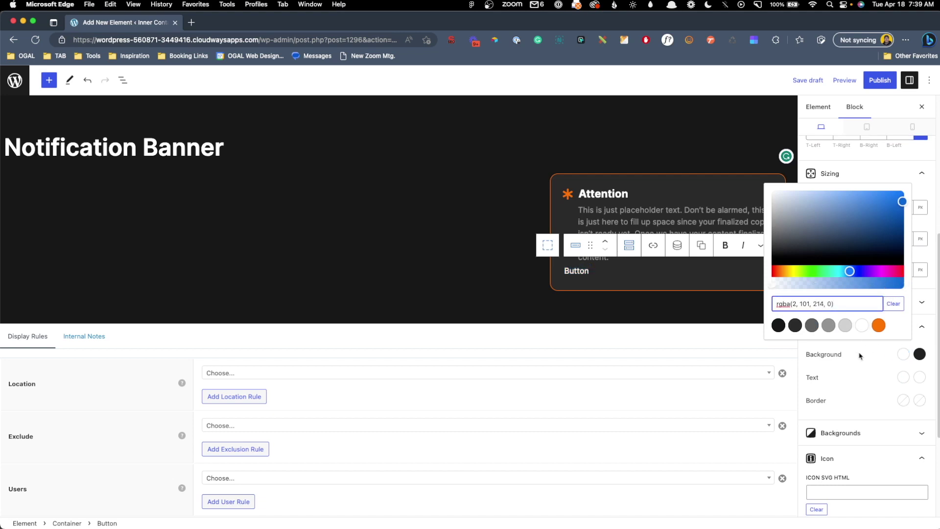
{"action": "left_click", "coordinate": [918, 354]}
{"action": "left_click", "coordinate": [915, 355]}
{"action": "left_click", "coordinate": [878, 325]}
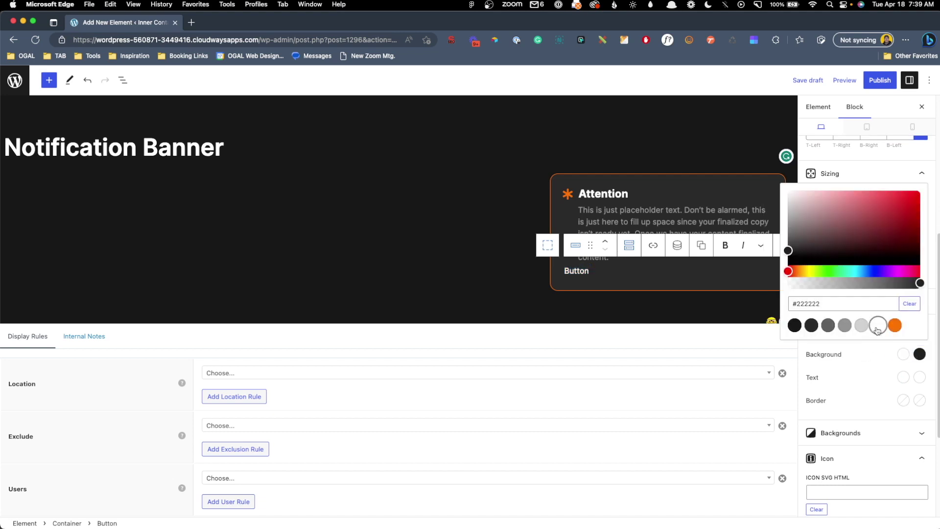
{"action": "left_click_drag", "start_coordinate": [831, 288], "coordinate": [803, 289]}
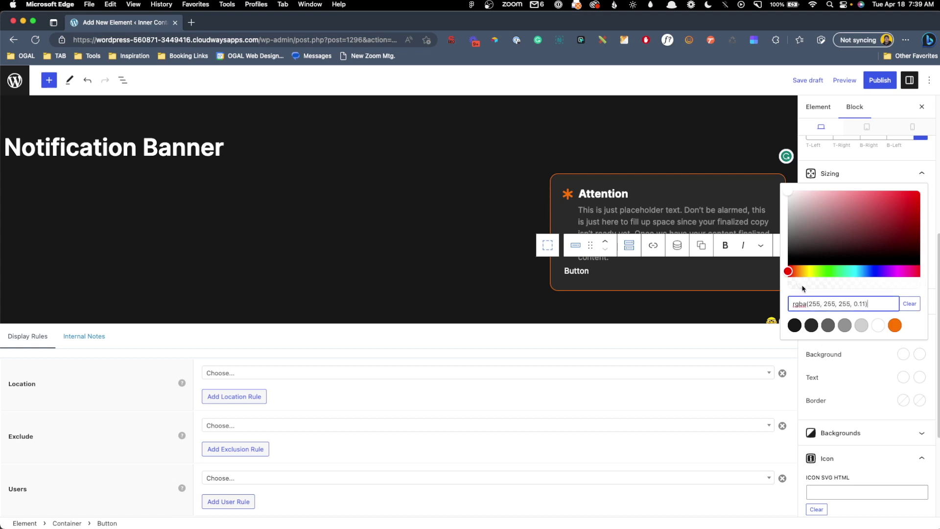
{"action": "left_click", "coordinate": [872, 378]}
Step: Set the button text to grey and the hover text to light grey var(--base-2)
{"action": "left_click", "coordinate": [902, 377]}
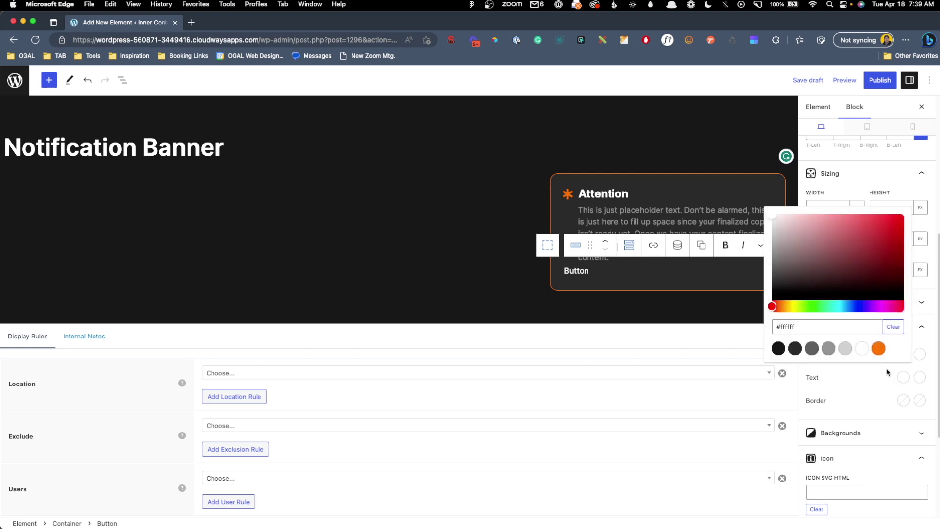
{"action": "left_click", "coordinate": [829, 349]}
{"action": "left_click", "coordinate": [859, 387]}
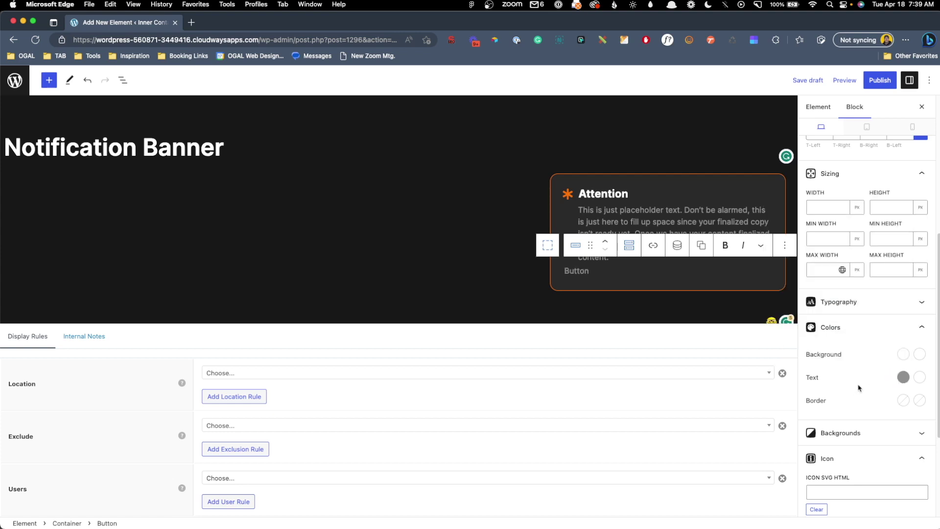
{"action": "left_click", "coordinate": [920, 378]}
{"action": "left_click", "coordinate": [862, 348]}
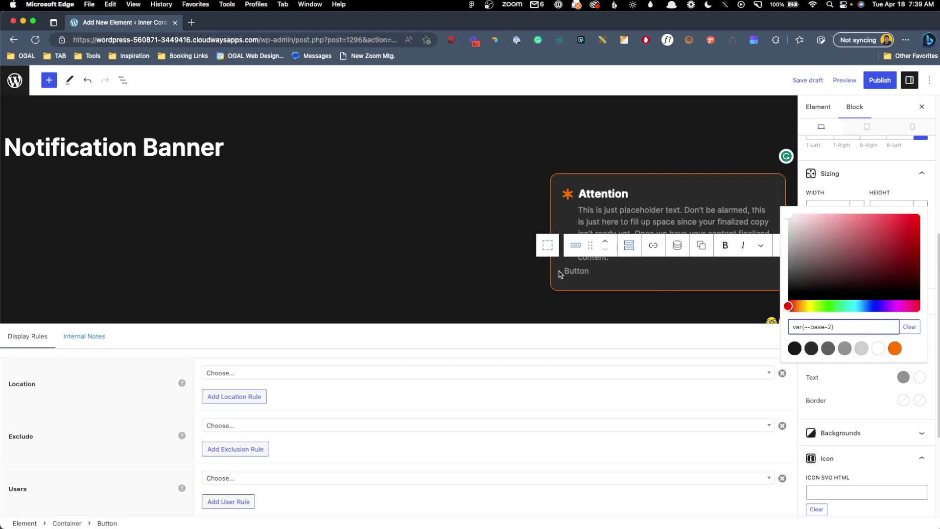
{"action": "left_click", "coordinate": [880, 395]}
Step: Give the button the Plus icon from the General set and enable Remove Text
{"action": "scroll", "coordinate": [857, 398], "scroll_direction": "down", "scroll_amount": 3}
{"action": "scroll", "coordinate": [852, 395], "scroll_direction": "down", "scroll_amount": 3}
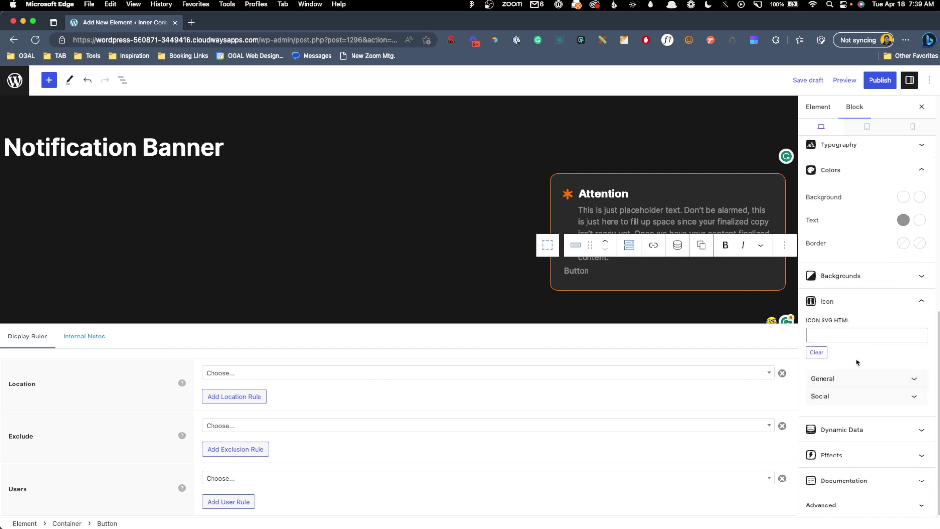
{"action": "left_click", "coordinate": [857, 383]}
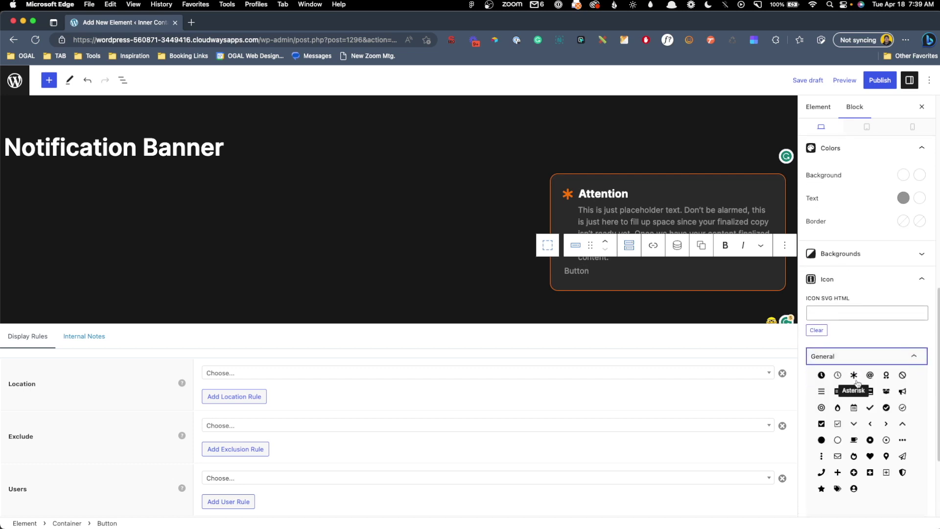
{"action": "scroll", "coordinate": [852, 416], "scroll_direction": "down", "scroll_amount": 1}
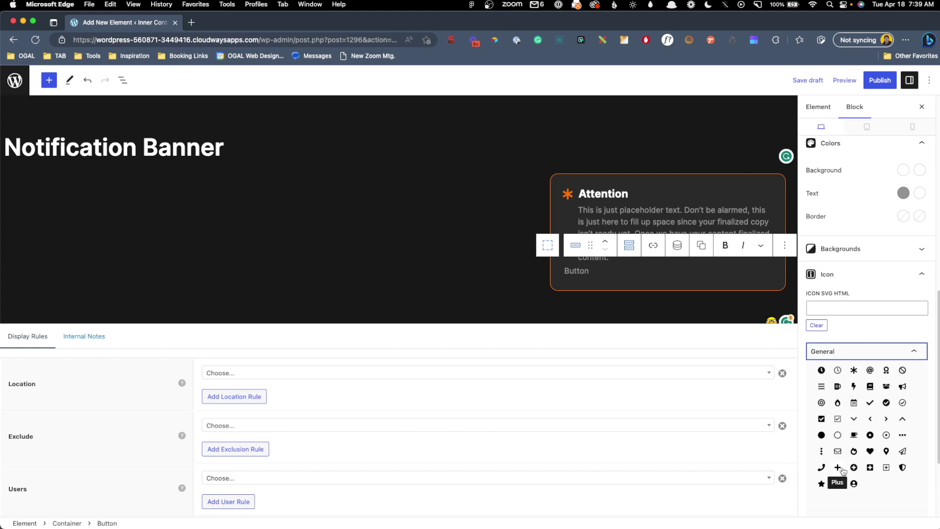
{"action": "left_click", "coordinate": [838, 467]}
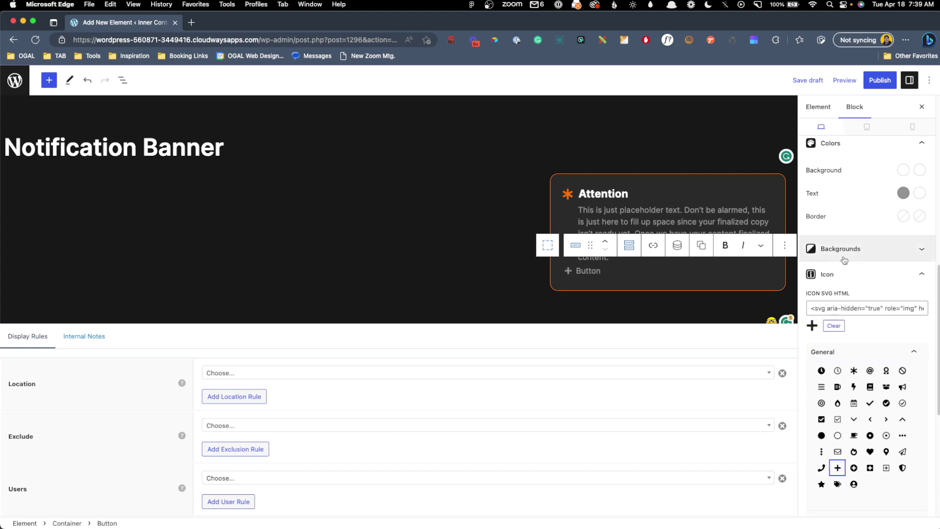
{"action": "left_click", "coordinate": [863, 280]}
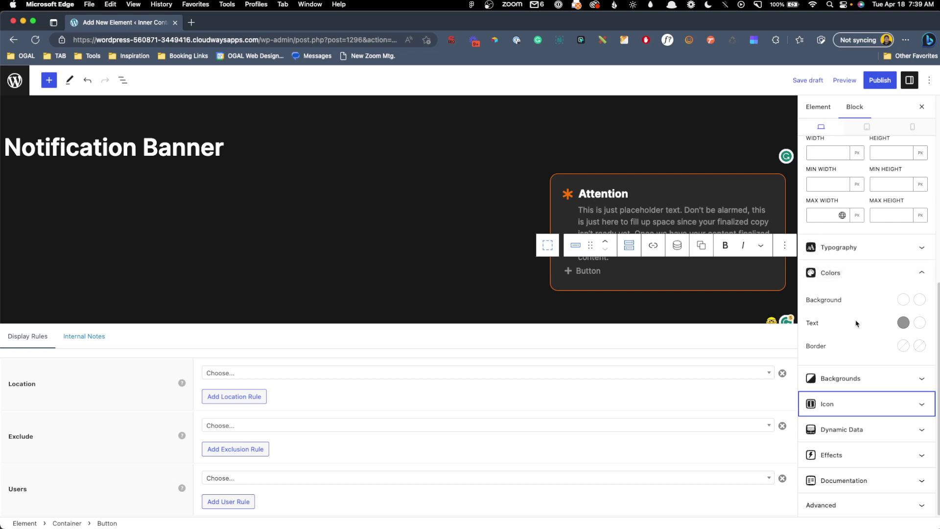
{"action": "left_click", "coordinate": [827, 405]}
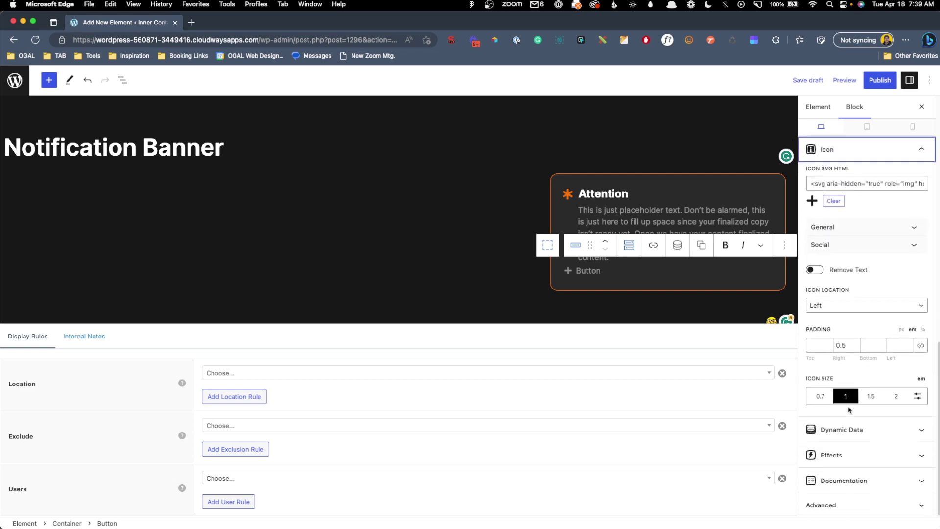
{"action": "left_click", "coordinate": [819, 270]}
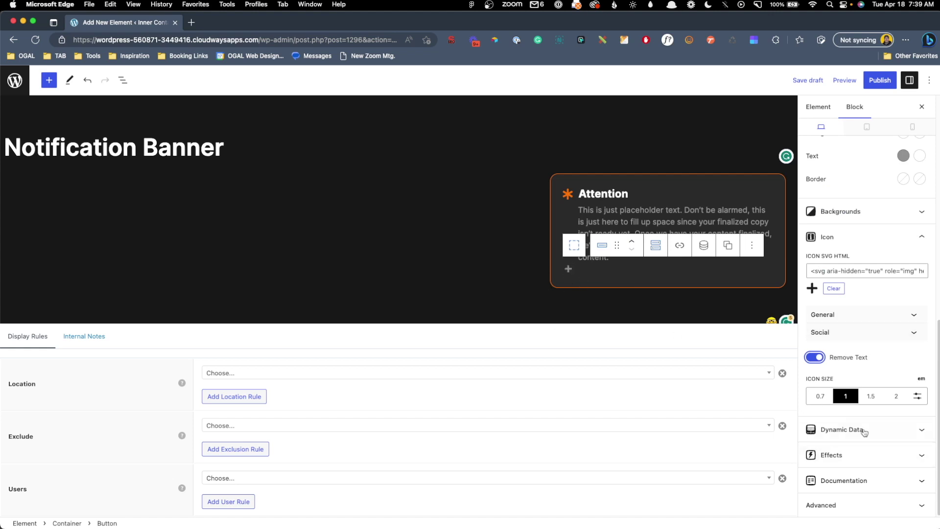
{"action": "left_click", "coordinate": [873, 464]}
Step: Add a Rotate transform targeting the button icon at 45 degrees
{"action": "left_click", "coordinate": [814, 481]}
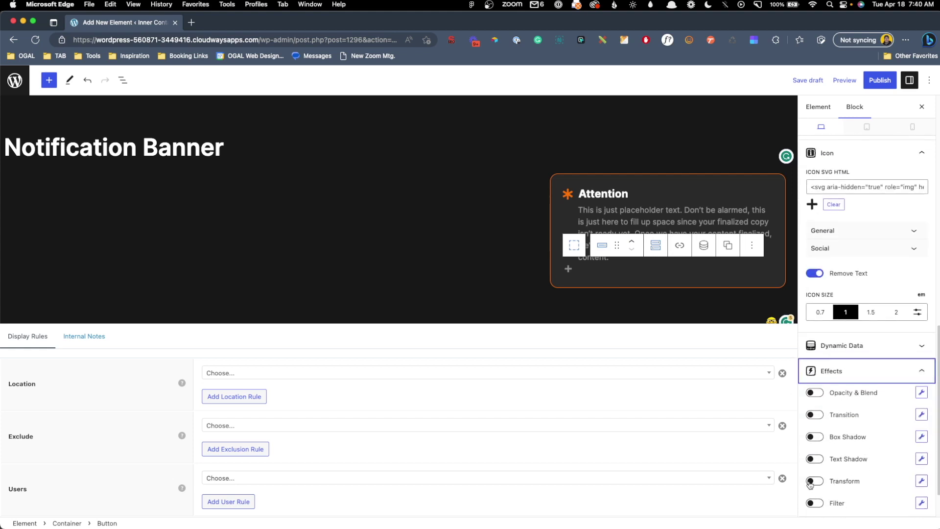
{"action": "left_click", "coordinate": [921, 481]}
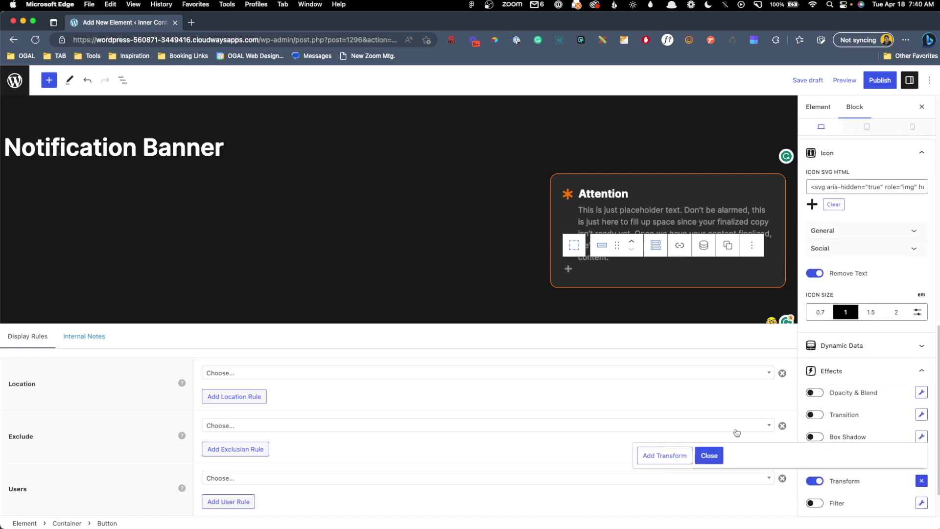
{"action": "left_click", "coordinate": [668, 455]}
{"action": "left_click", "coordinate": [665, 405]}
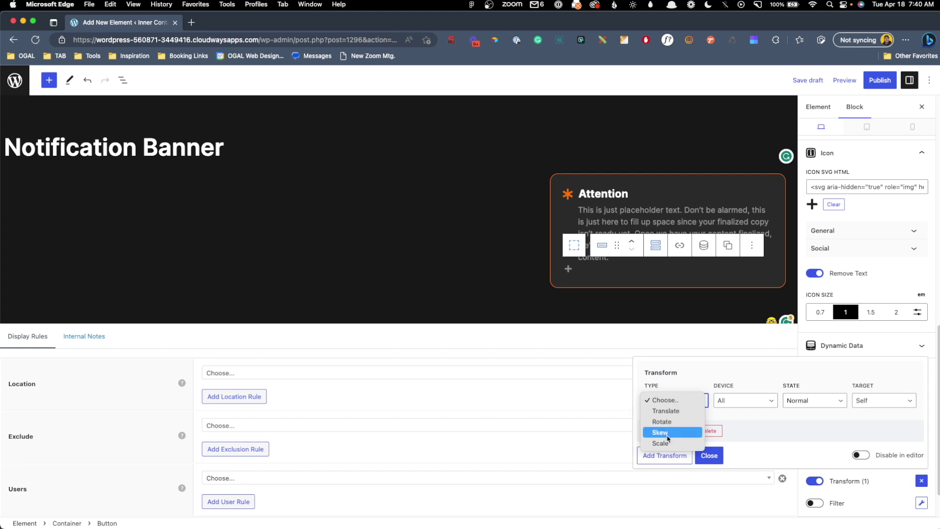
{"action": "left_click", "coordinate": [669, 422]}
{"action": "left_click", "coordinate": [875, 375]}
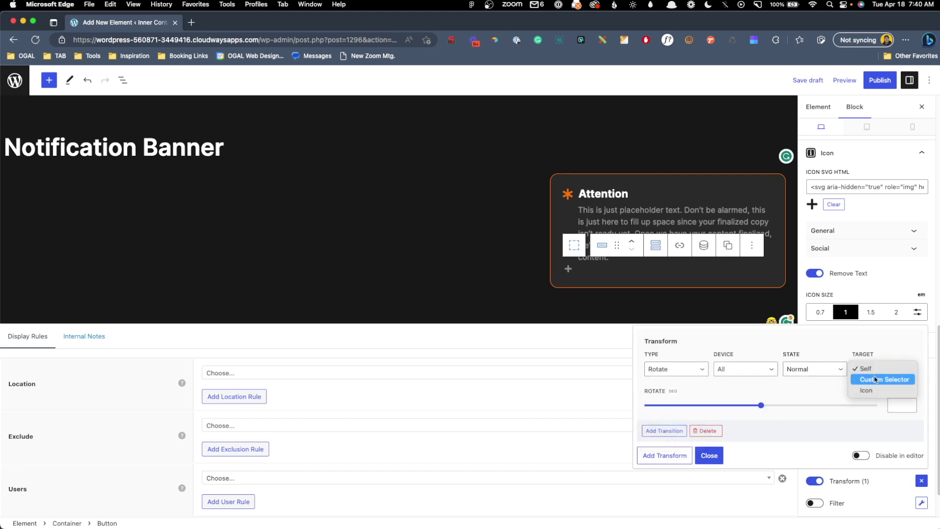
{"action": "left_click", "coordinate": [874, 391]}
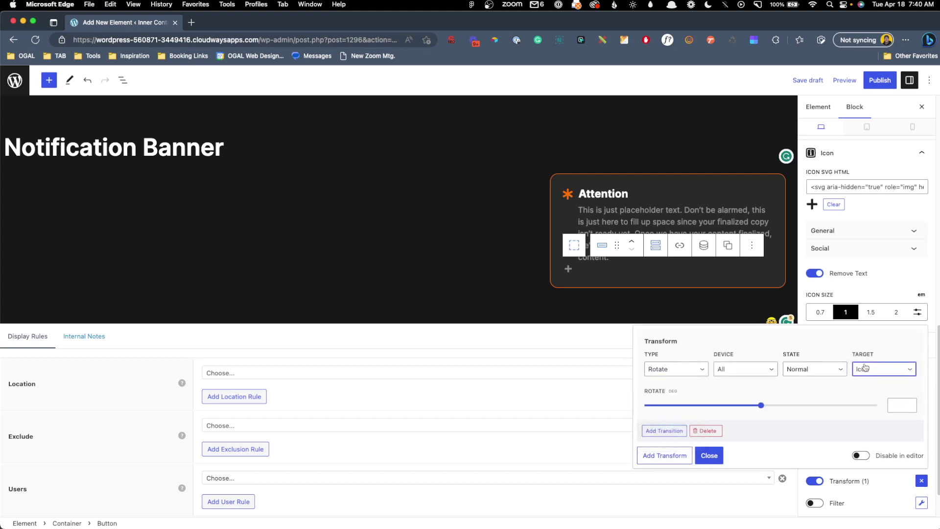
{"action": "left_click", "coordinate": [899, 402]}
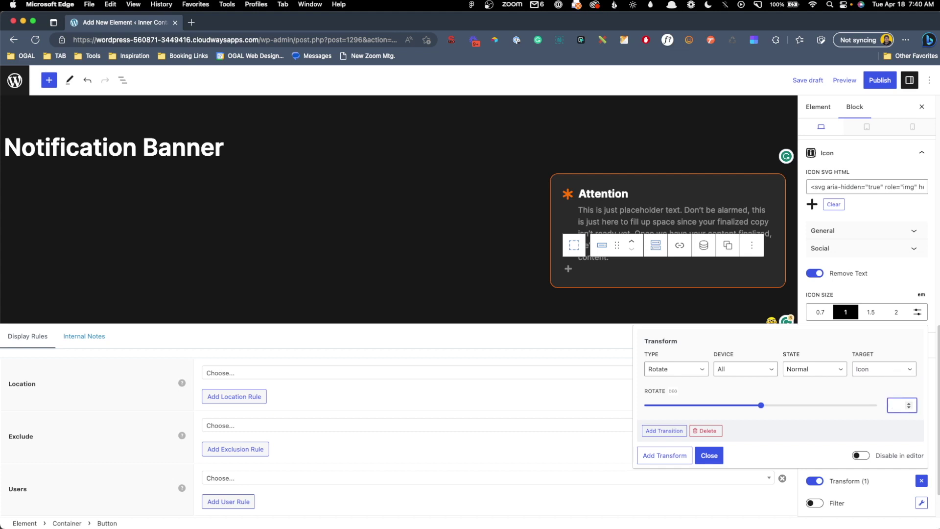
{"action": "type", "text": "45"}
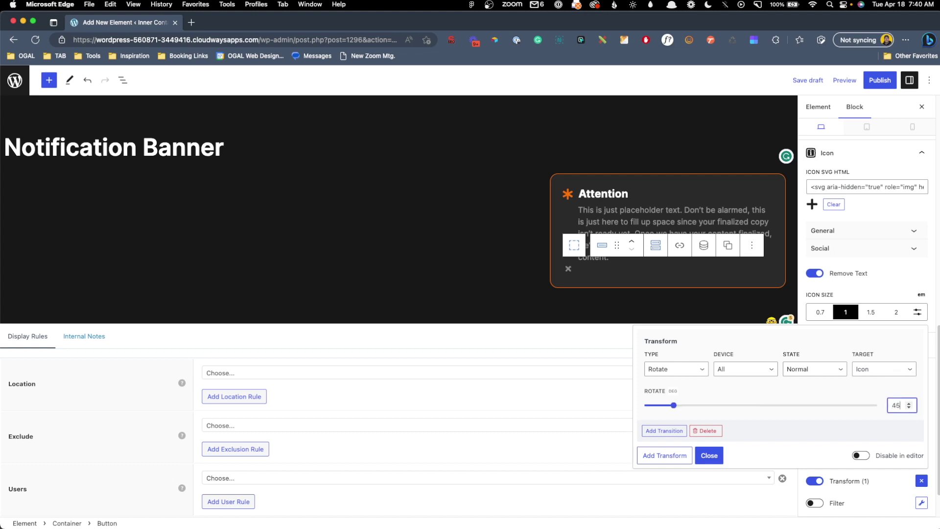
{"action": "left_click", "coordinate": [570, 269]}
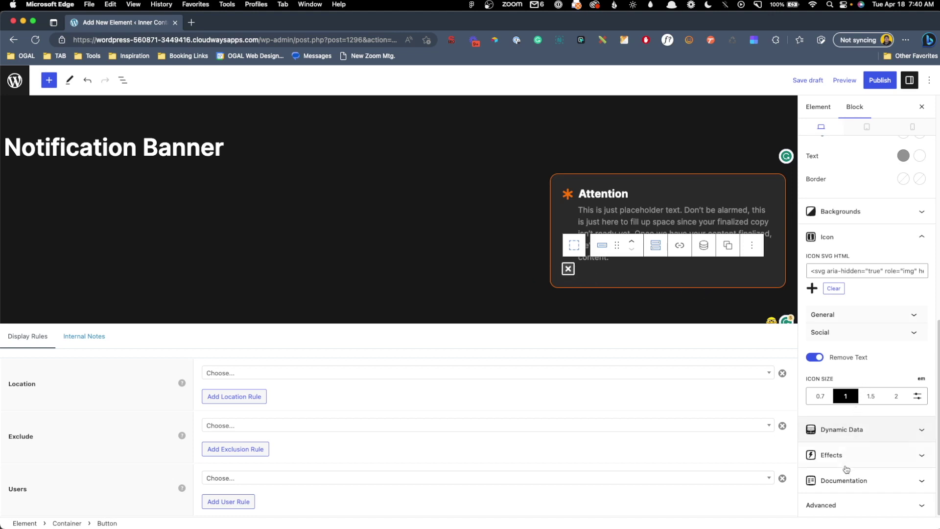
Step: Add CSS class 'close-btn' to the Button and 'banner' to the Container
{"action": "left_click", "coordinate": [839, 514]}
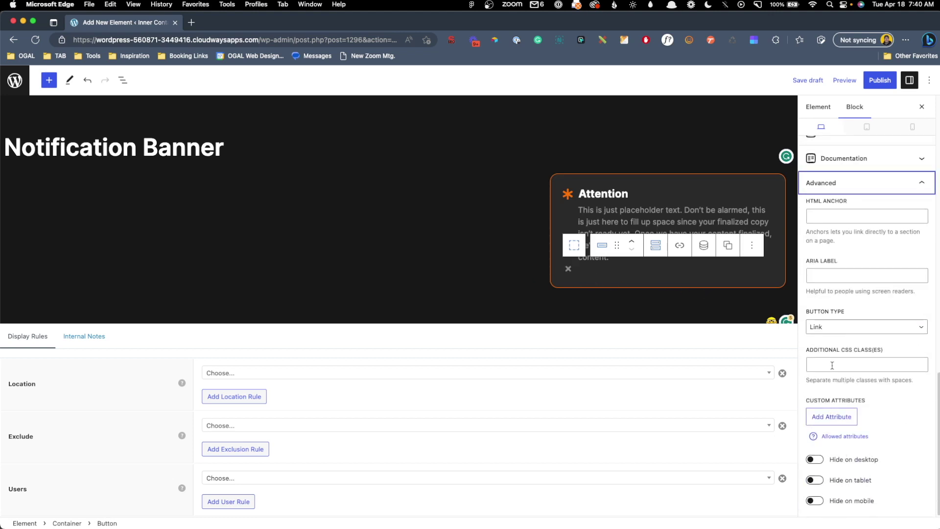
{"action": "left_click", "coordinate": [833, 366]}
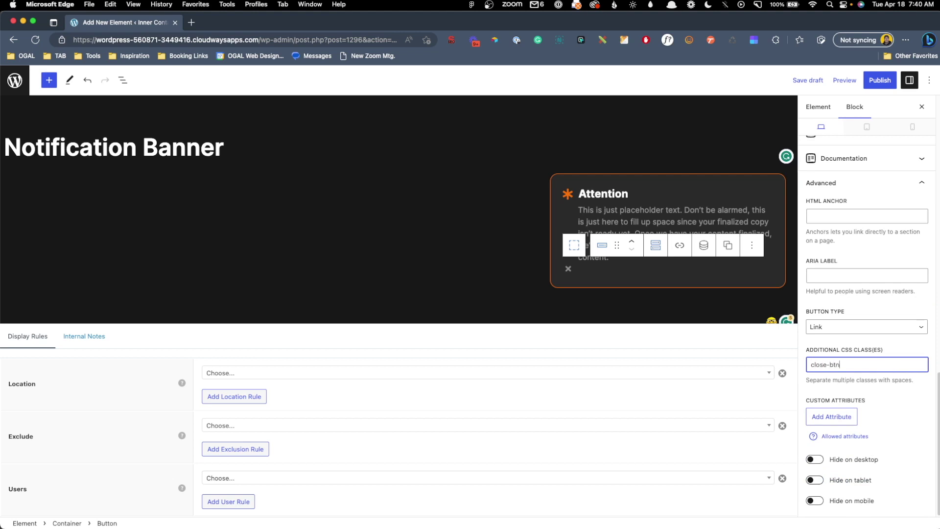
{"action": "left_click", "coordinate": [581, 249]}
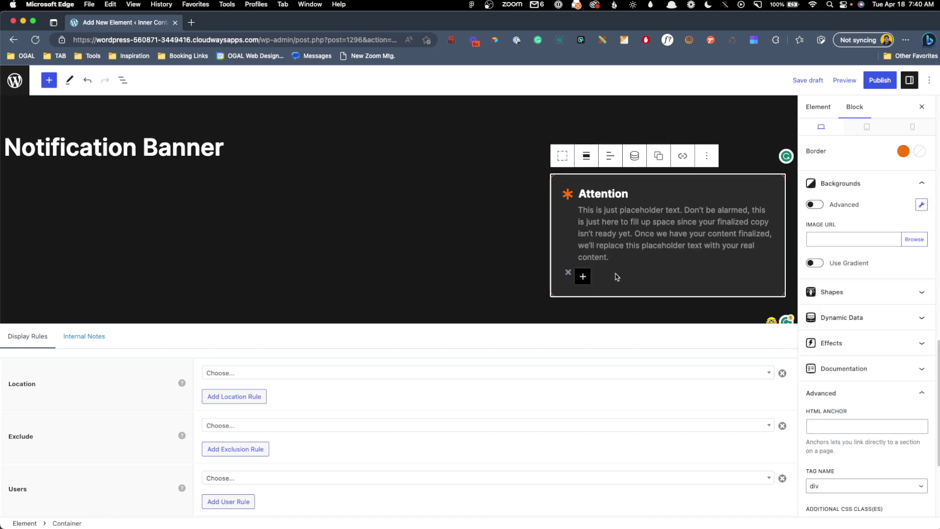
{"action": "scroll", "coordinate": [820, 374], "scroll_direction": "down", "scroll_amount": 5}
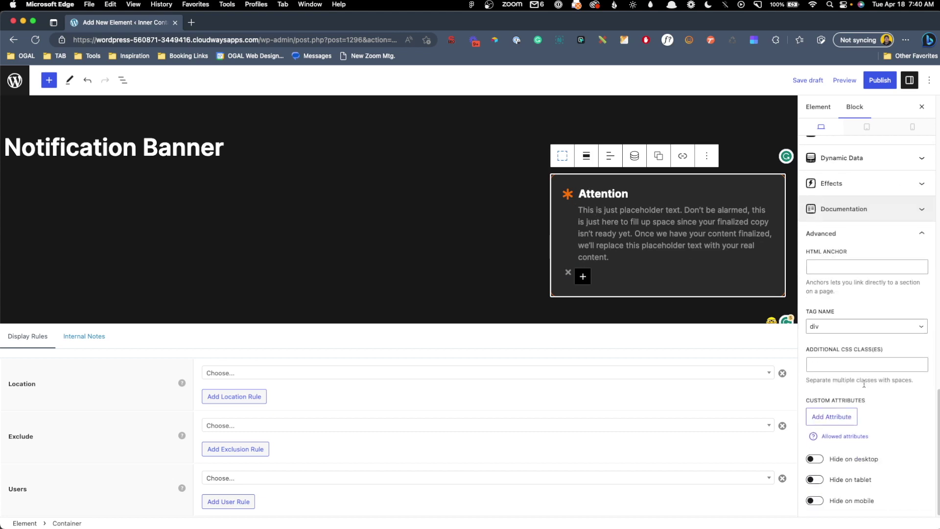
{"action": "left_click", "coordinate": [822, 363]}
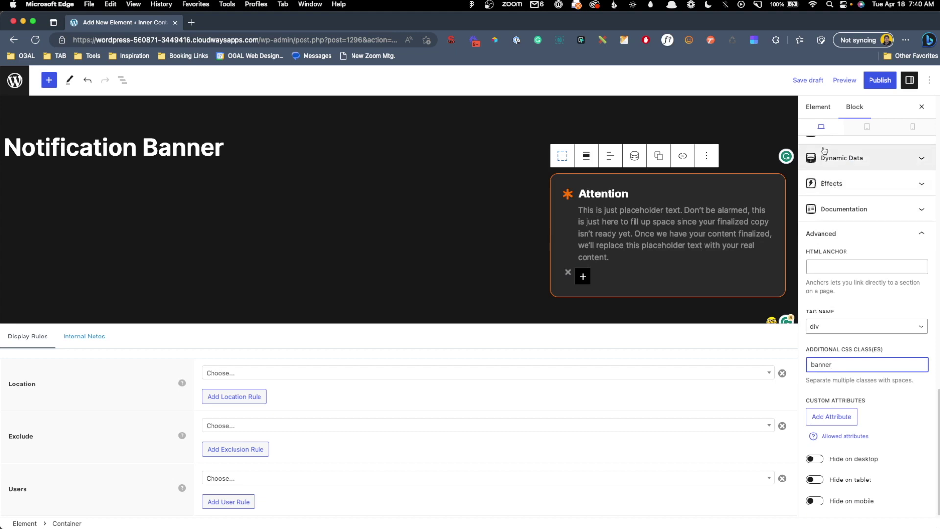
Step: Set the element's hook name to before_footer
{"action": "left_click", "coordinate": [825, 115]}
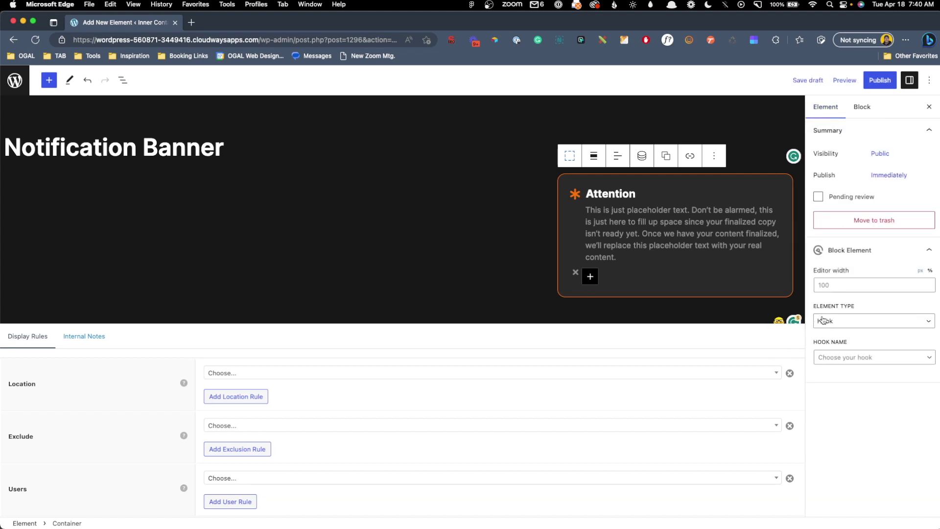
{"action": "left_click", "coordinate": [838, 356]}
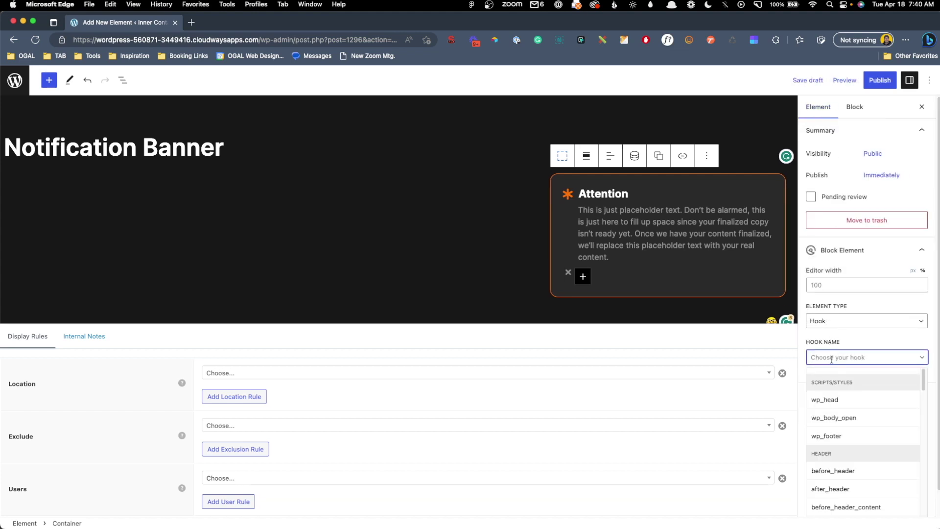
{"action": "type", "text": "before_"}
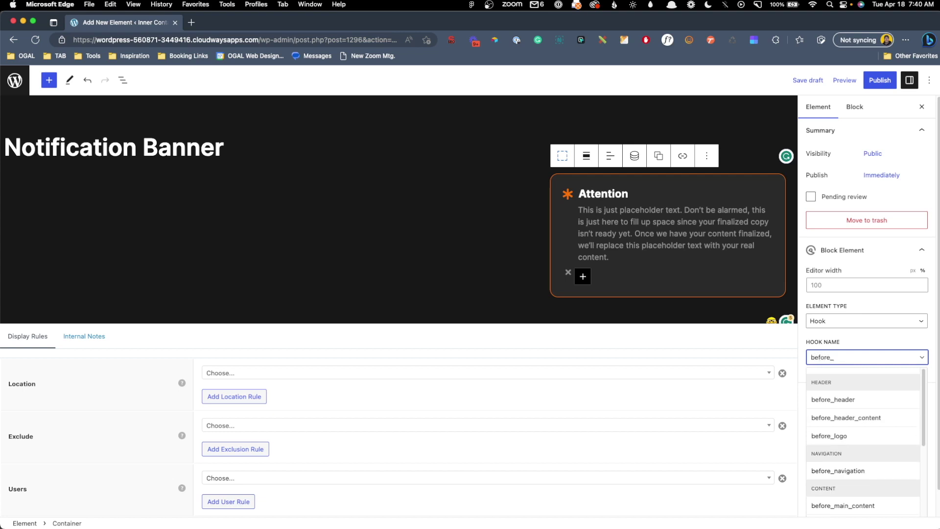
{"action": "type", "text": "foo"}
{"action": "left_click", "coordinate": [831, 400]}
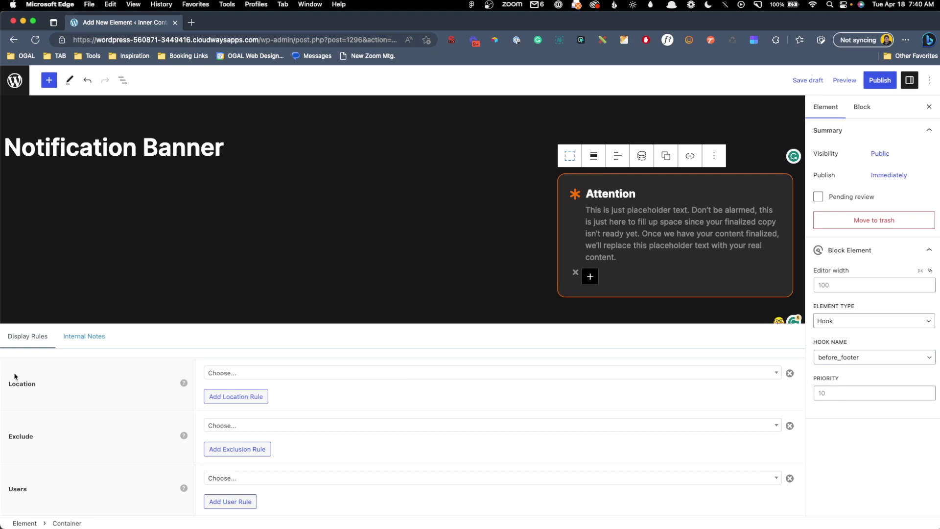
Step: Display the banner on the Entire Site and publish the element
{"action": "left_click", "coordinate": [292, 376]}
{"action": "left_click", "coordinate": [252, 437]}
{"action": "left_click", "coordinate": [880, 80]}
{"action": "left_click", "coordinate": [838, 80]}
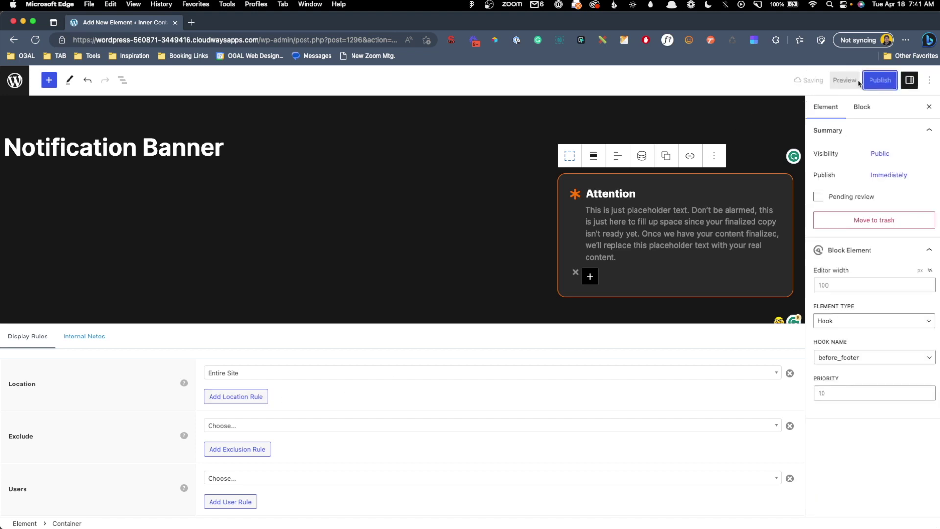
{"action": "left_click_drag", "start_coordinate": [258, 40], "coordinate": [392, 40]}
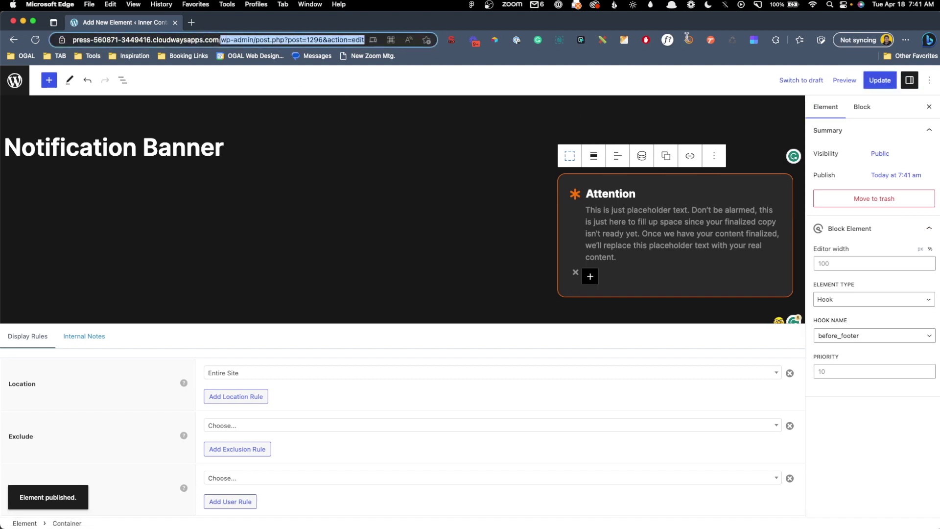
Step: Load the site's home page and scroll down to find the Attention banner near the footer
{"action": "key", "text": "BackSpace"}
{"action": "key", "text": "Return"}
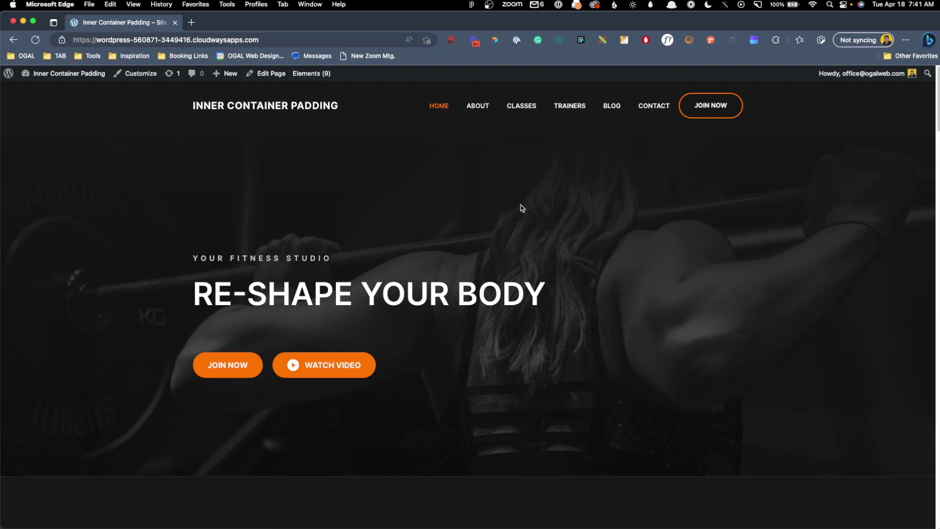
{"action": "scroll", "coordinate": [522, 259], "scroll_direction": "down", "scroll_amount": 20}
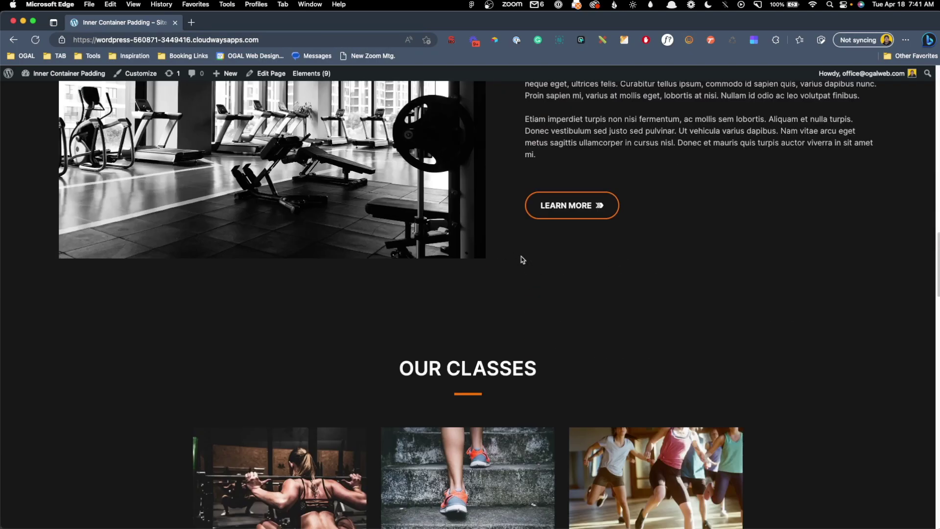
{"action": "scroll", "coordinate": [521, 259], "scroll_direction": "down", "scroll_amount": 20}
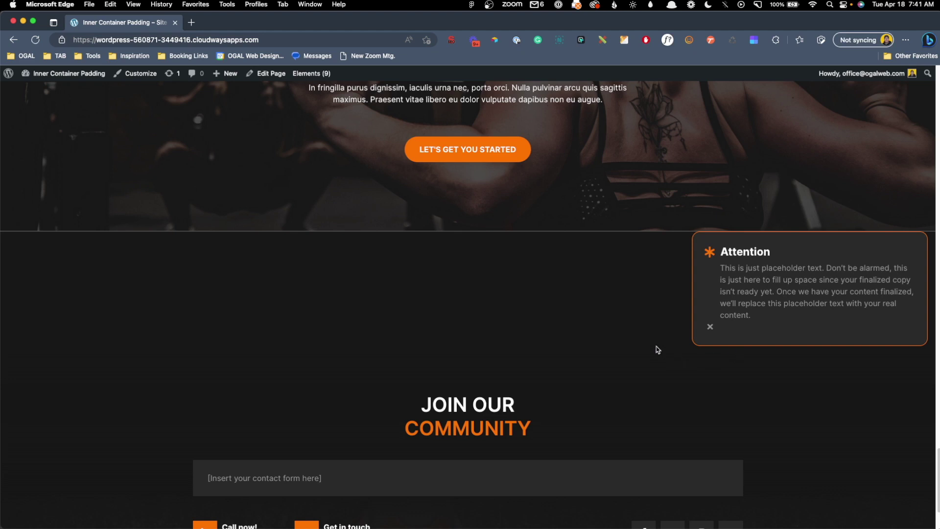
{"action": "left_click", "coordinate": [140, 80]}
Step: In Additional CSS, give the .banner rule position: fixed, bottom: 0 and right: 0
{"action": "left_click", "coordinate": [81, 380]}
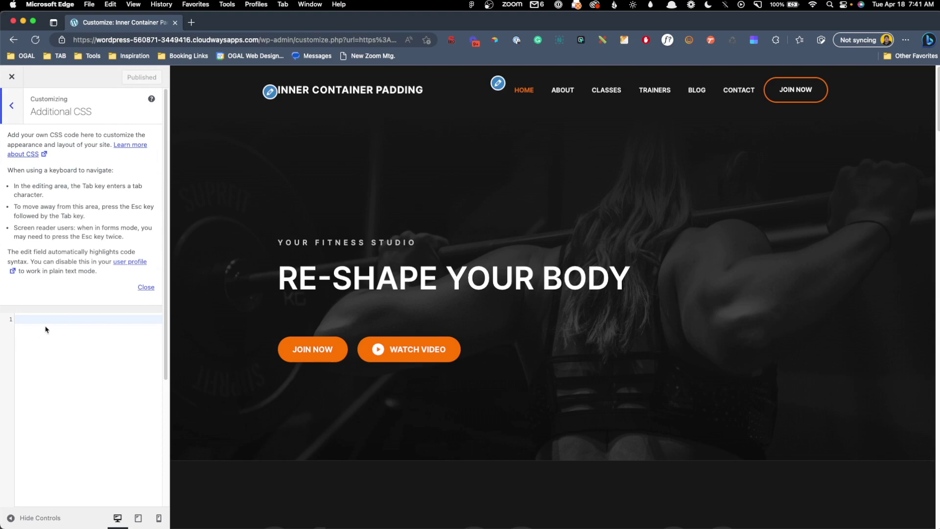
{"action": "left_click", "coordinate": [69, 317]}
{"action": "type", "text": ".banner {"}
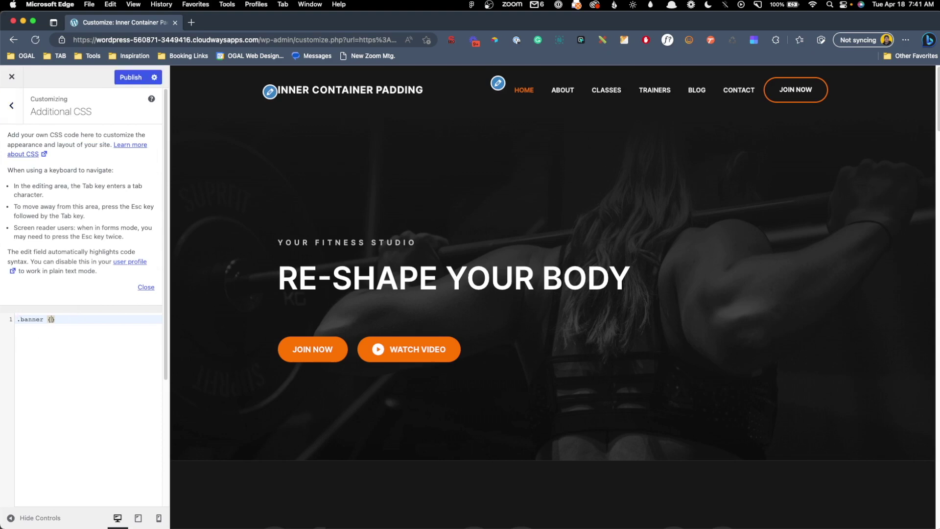
{"action": "key", "text": "Return"}
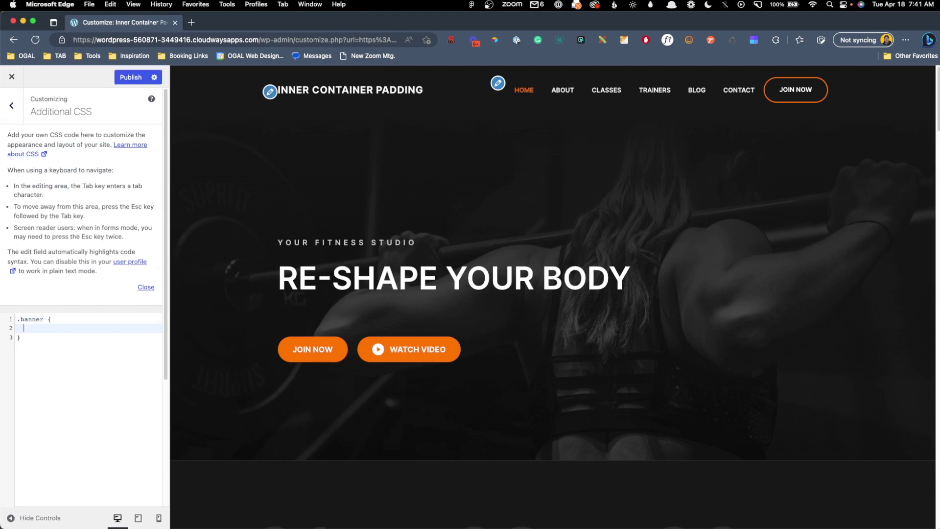
{"action": "type", "text": "posit"}
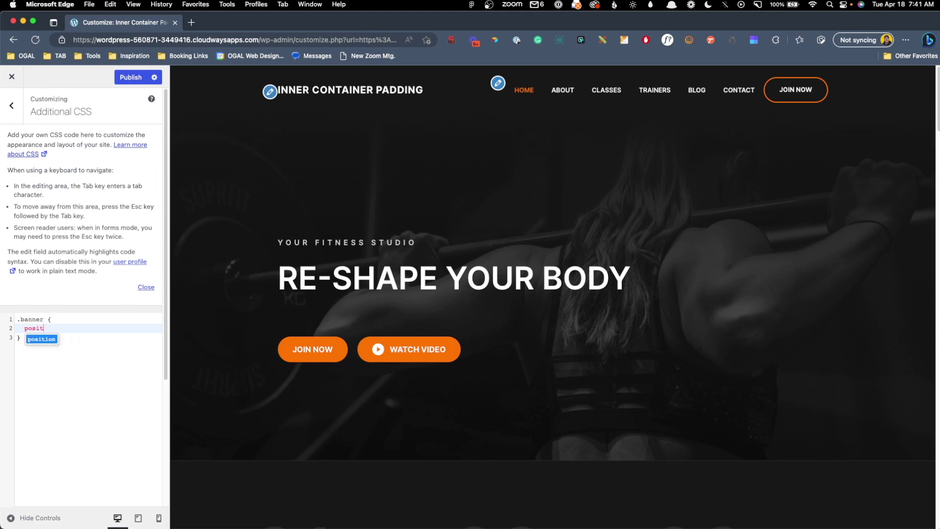
{"action": "type", "text": "ion: fixed;"}
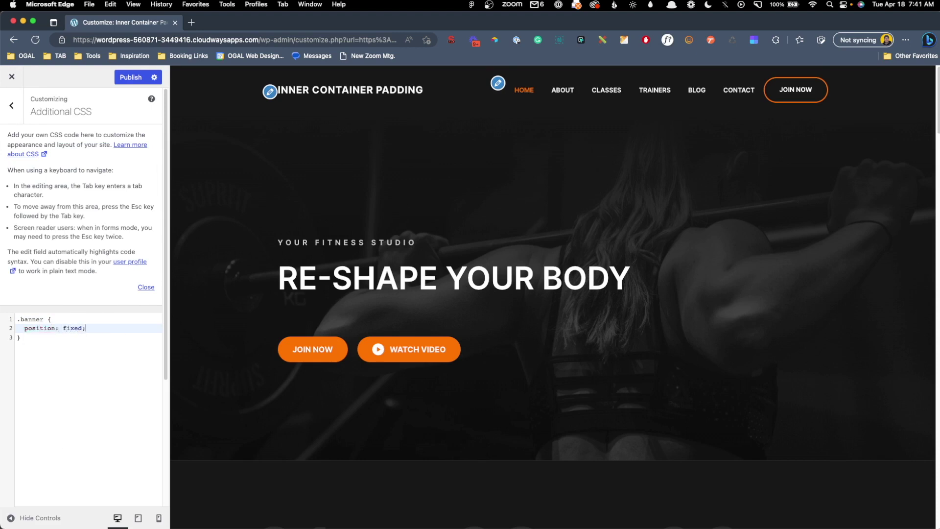
{"action": "key", "text": "Return"}
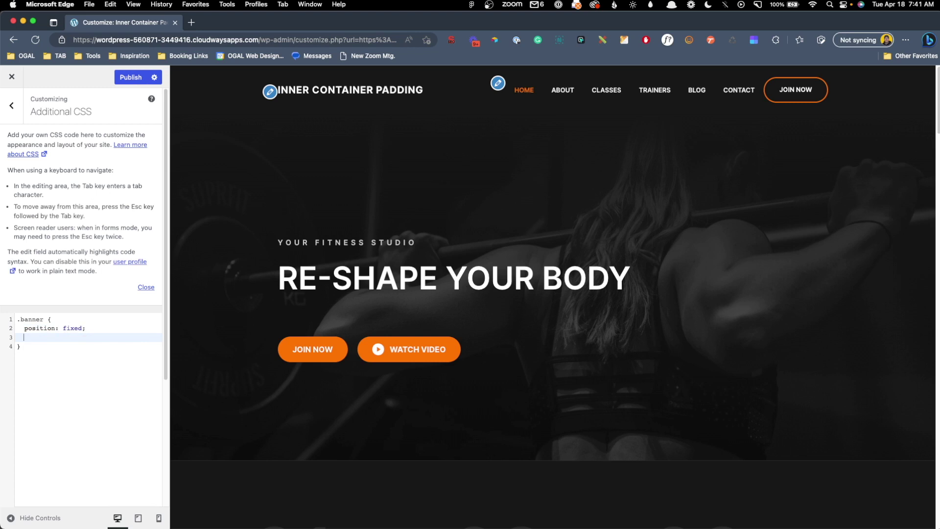
{"action": "type", "text": "bottom: 0;"}
{"action": "key", "text": "Return"}
{"action": "type", "text": "right:"}
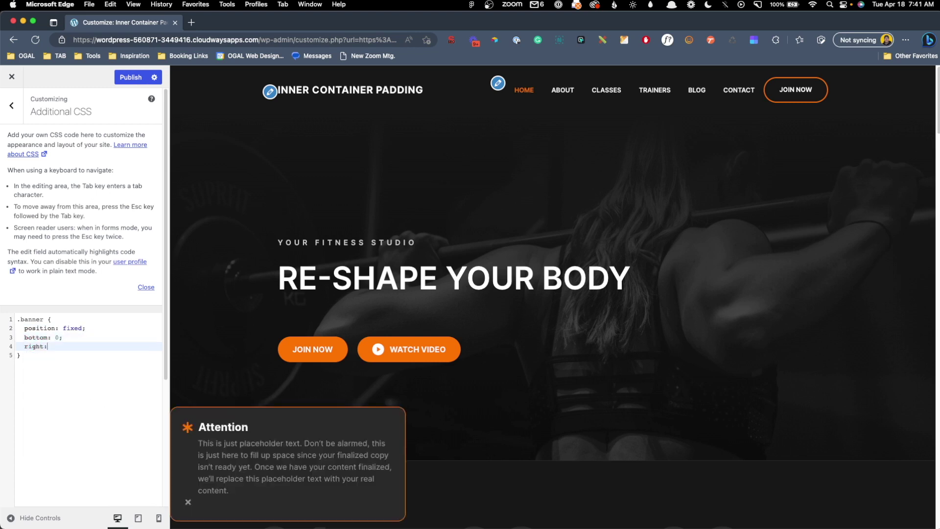
{"action": "type", "text": " 0;"}
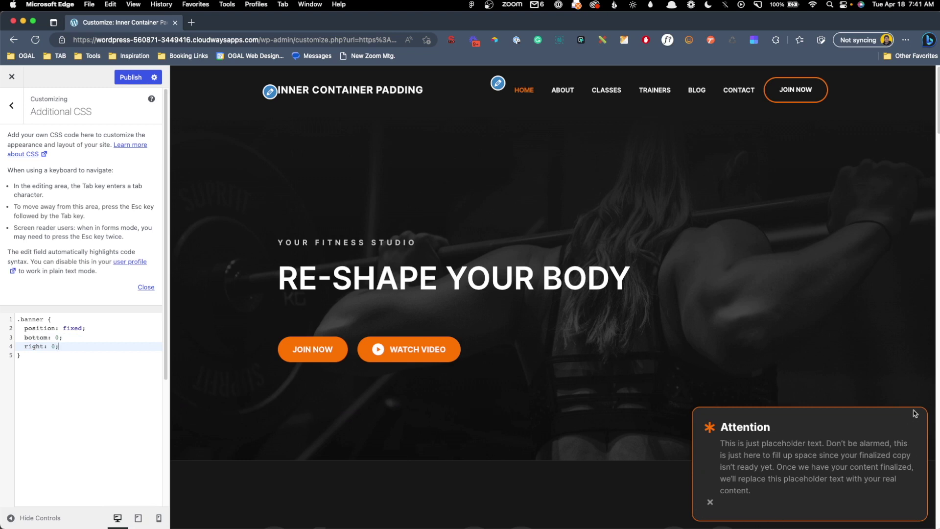
{"action": "left_click", "coordinate": [38, 353]}
Step: Add a .close-btn rule with position: absolute, top: 12px and right: 12px
{"action": "key", "text": "Return"}
{"action": "key", "text": "Return"}
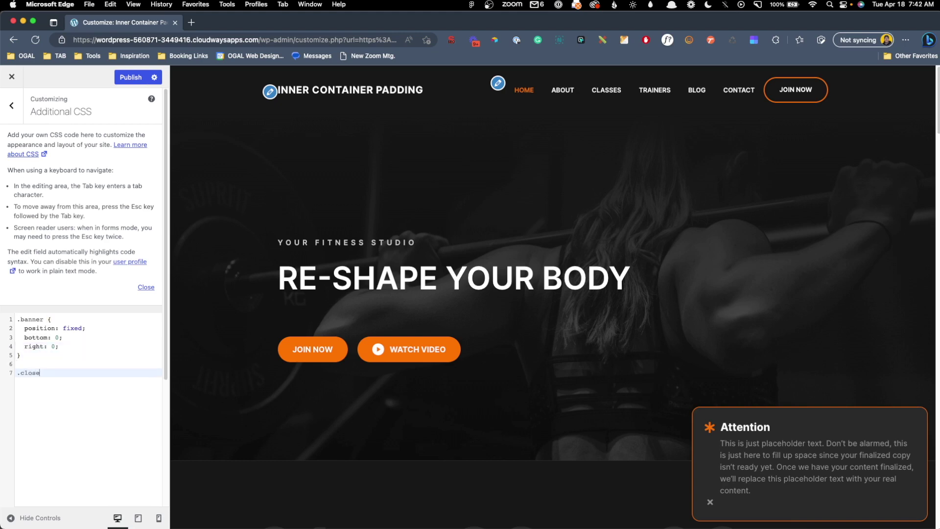
{"action": "type", "text": ".close-btn {"}
{"action": "key", "text": "Return"}
{"action": "type", "text": "position: "}
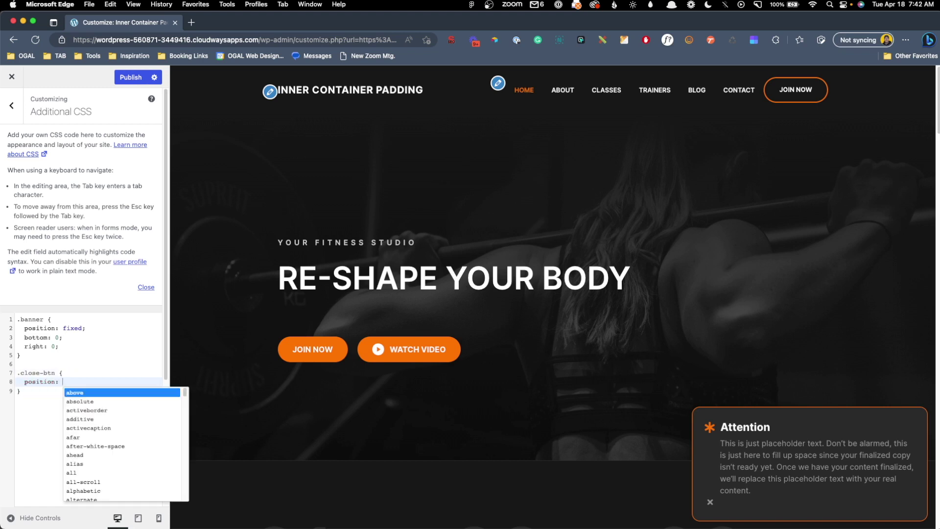
{"action": "type", "text": "absolute;"}
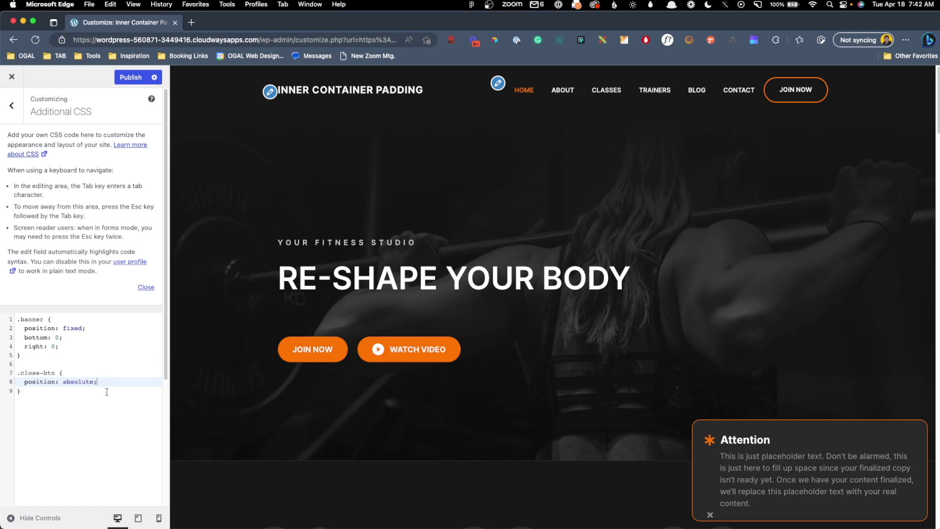
{"action": "key", "text": "Return"}
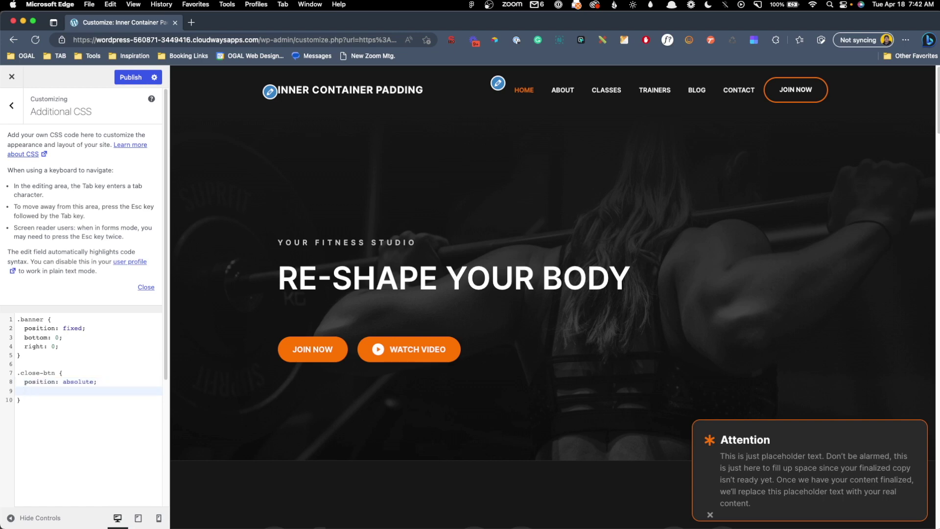
{"action": "type", "text": "top: 12px;"}
{"action": "key", "text": "Return"}
{"action": "type", "text": "right:"}
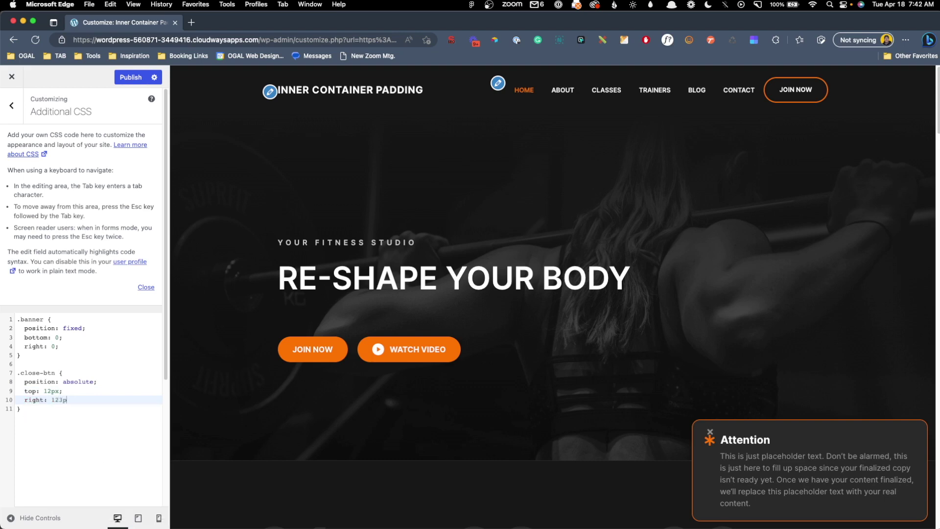
{"action": "type", "text": " 12px;"}
Step: Publish the CSS, exit the Customizer, and reload the homepage to check the bottom-right banner
{"action": "left_click", "coordinate": [123, 78]}
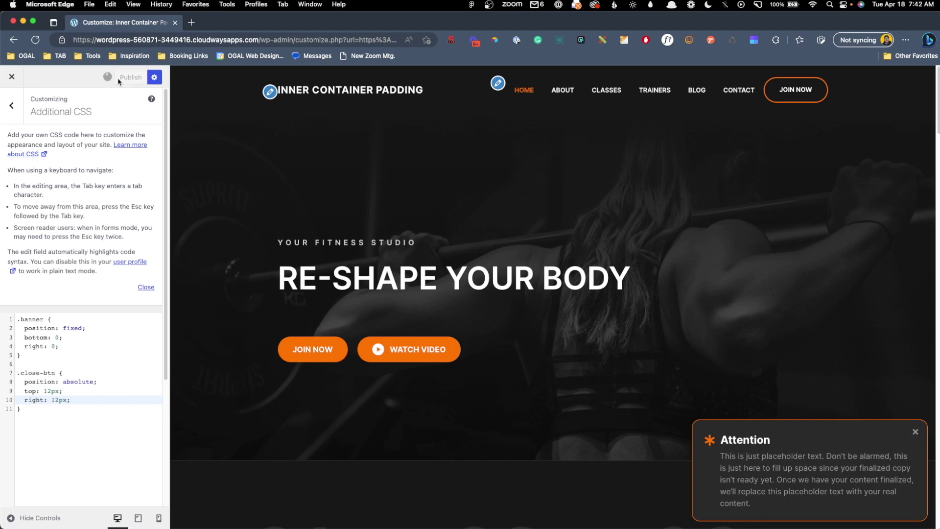
{"action": "left_click", "coordinate": [17, 79]}
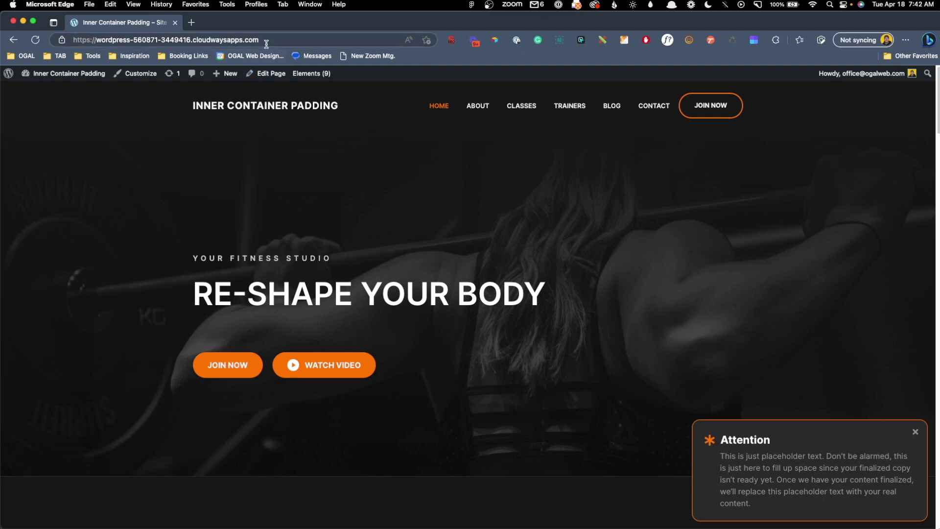
{"action": "left_click", "coordinate": [267, 42]}
{"action": "key", "text": "Return"}
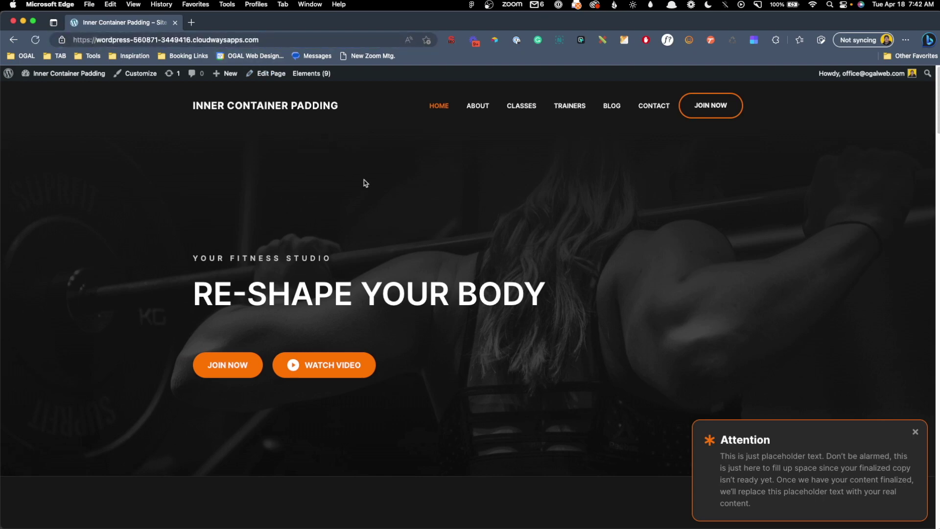
{"action": "scroll", "coordinate": [378, 225], "scroll_direction": "down", "scroll_amount": 9}
{"action": "scroll", "coordinate": [378, 225], "scroll_direction": "up", "scroll_amount": 4}
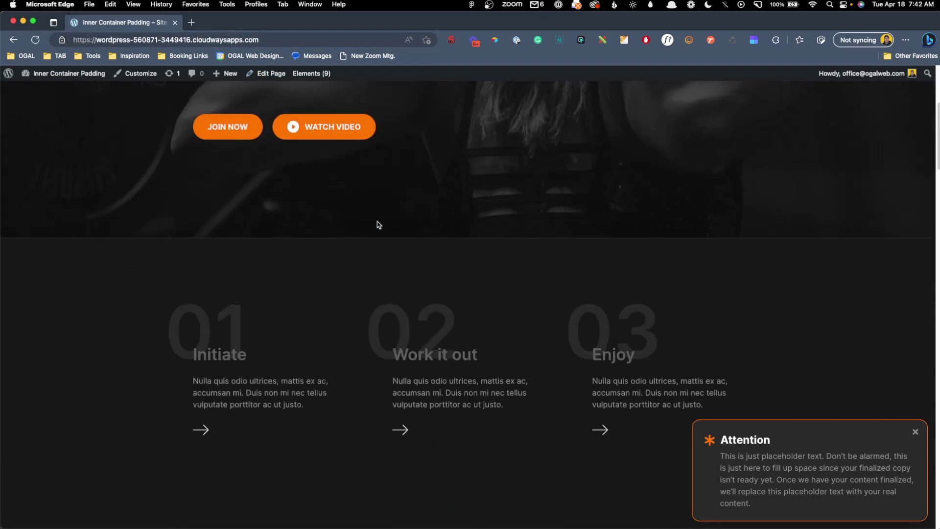
{"action": "scroll", "coordinate": [378, 225], "scroll_direction": "up", "scroll_amount": 5}
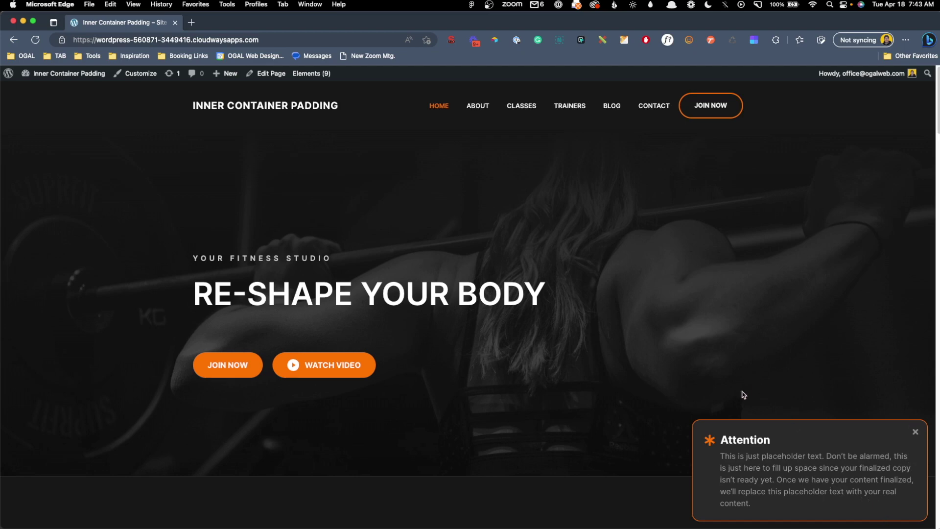
{"action": "left_click", "coordinate": [38, 43]}
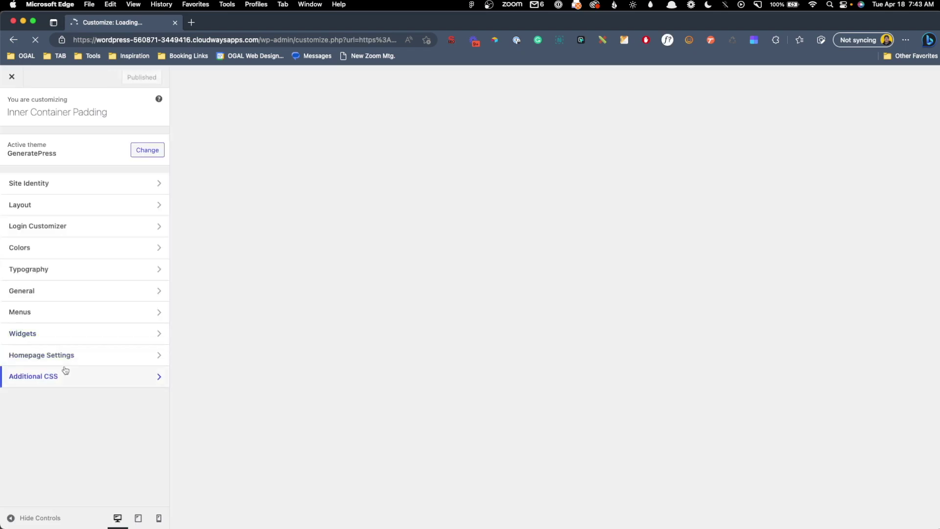
Step: Add transform: translatey(100vh) and animation: banner-fade-in .5s 1s ease-in forwards to .banner
{"action": "left_click", "coordinate": [65, 373]}
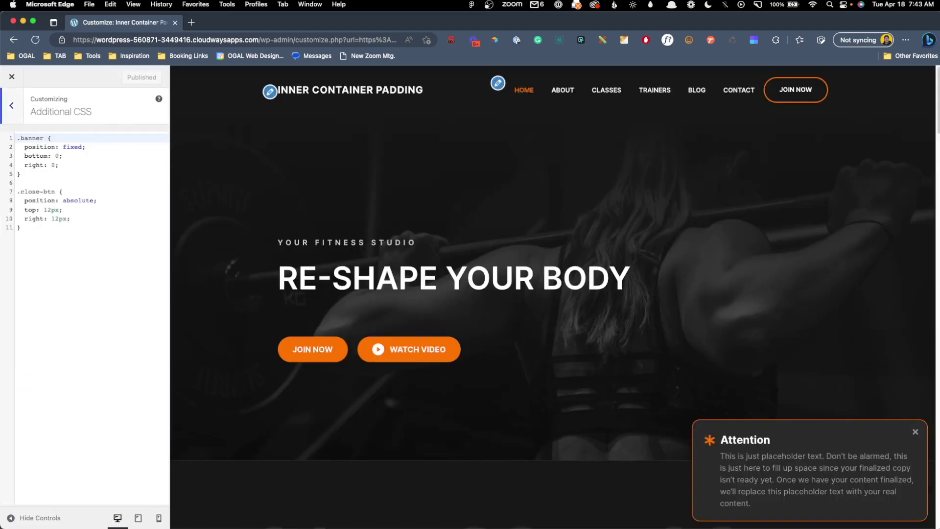
{"action": "left_click", "coordinate": [103, 164]}
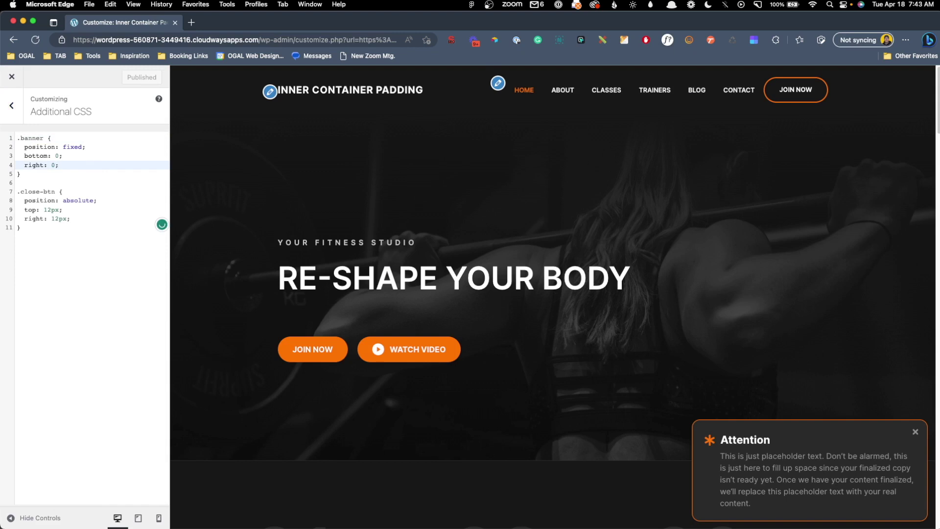
{"action": "key", "text": "Return"}
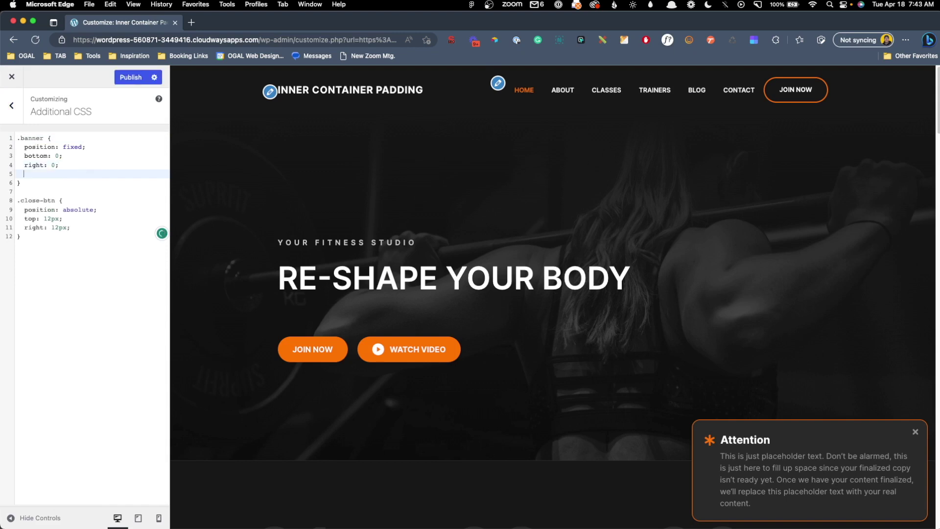
{"action": "type", "text": "transfo"}
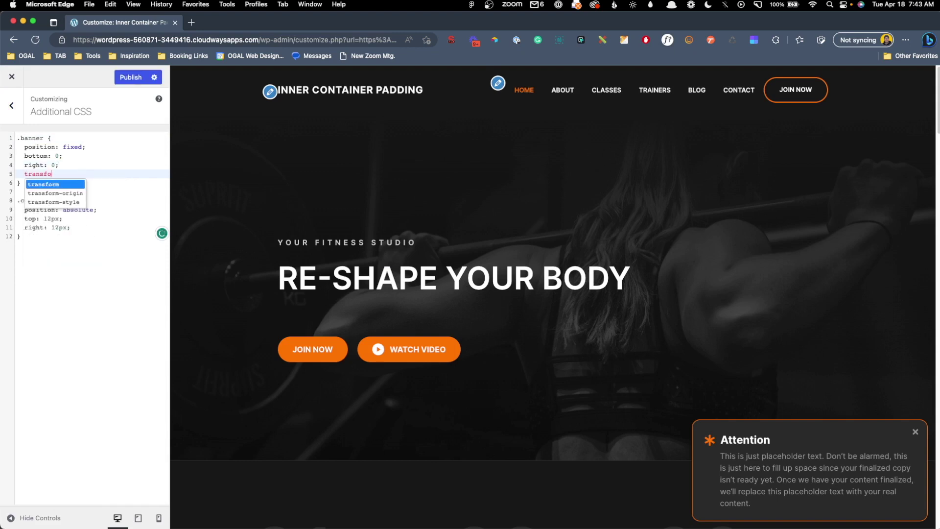
{"action": "key", "text": "Return"}
{"action": "type", "text": "trans"}
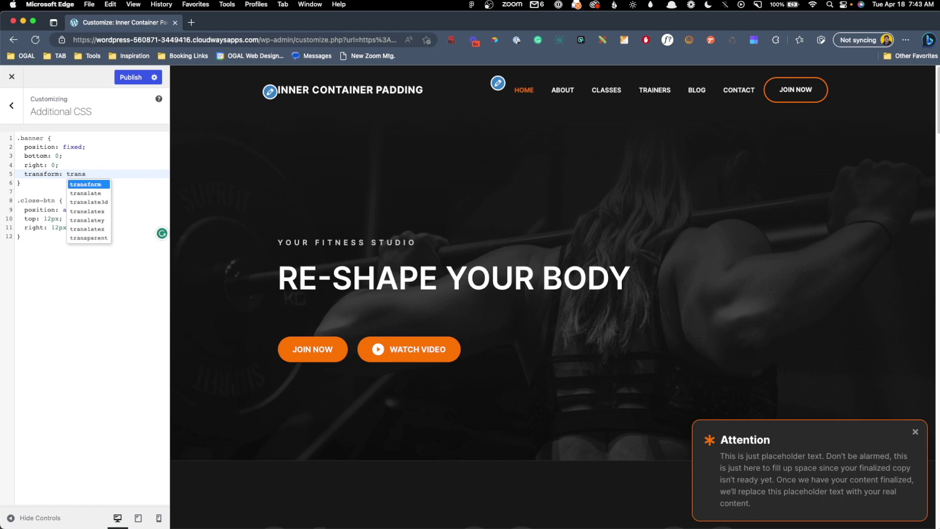
{"action": "type", "text": "latey("}
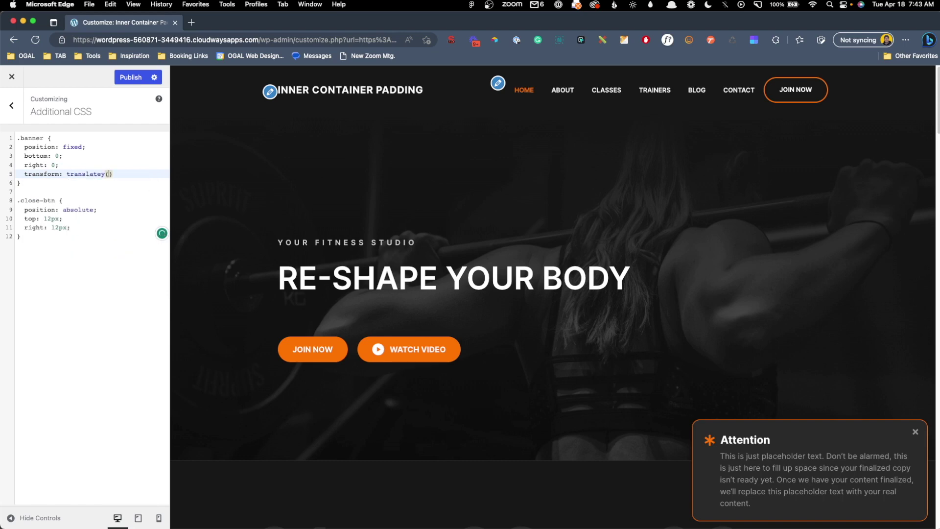
{"action": "type", "text": "100vh);"}
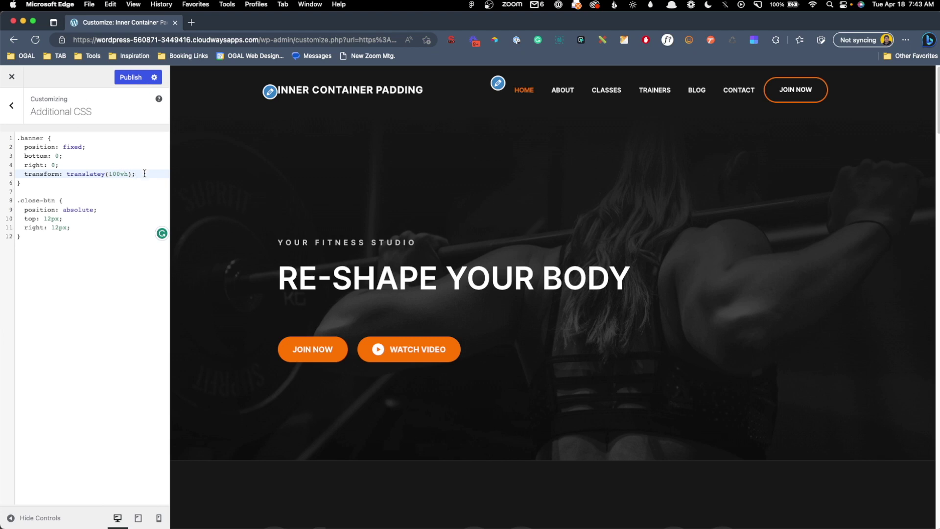
{"action": "key", "text": "Return"}
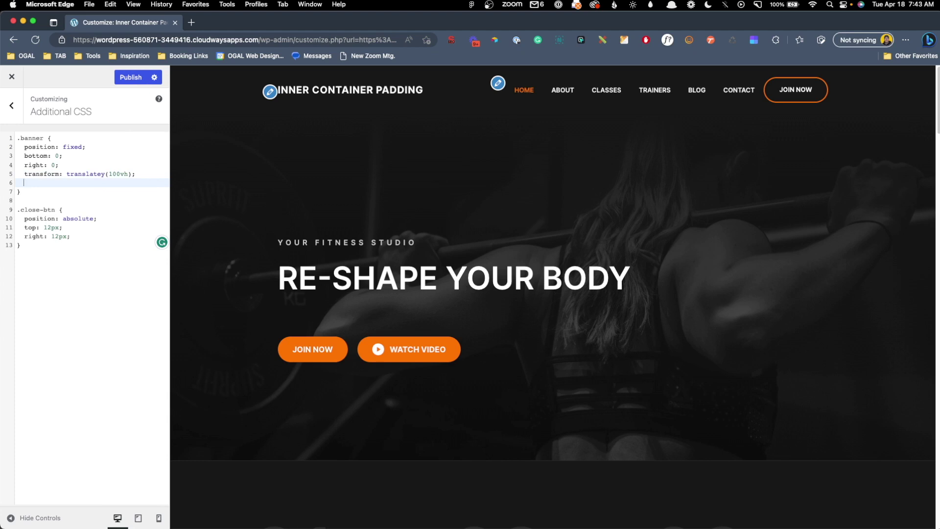
{"action": "type", "text": "animation: "}
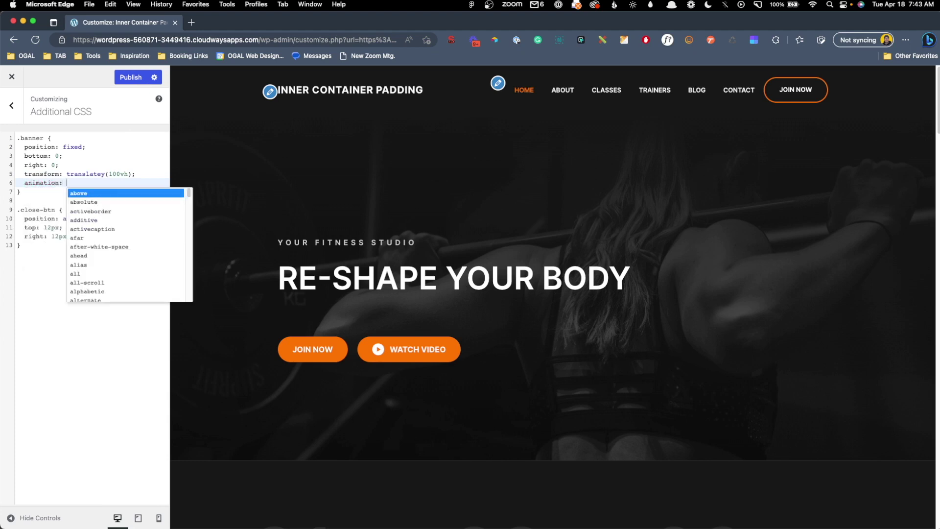
{"action": "type", "text": "banner-f"}
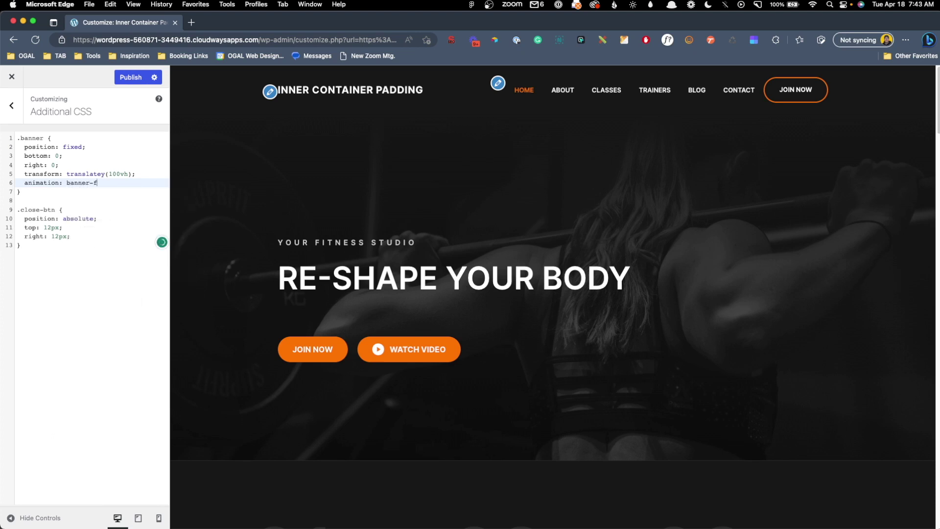
{"action": "type", "text": "ade-in "}
{"action": "type", "text": ".5s"}
{"action": "type", "text": " 1s"}
{"action": "type", "text": "s"}
{"action": "type", "text": " ease-in "}
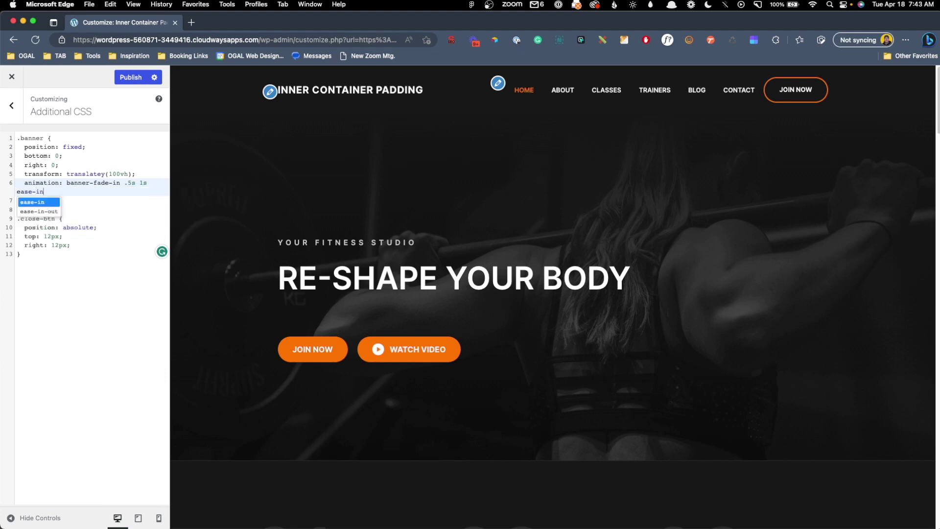
{"action": "type", "text": "forwar"}
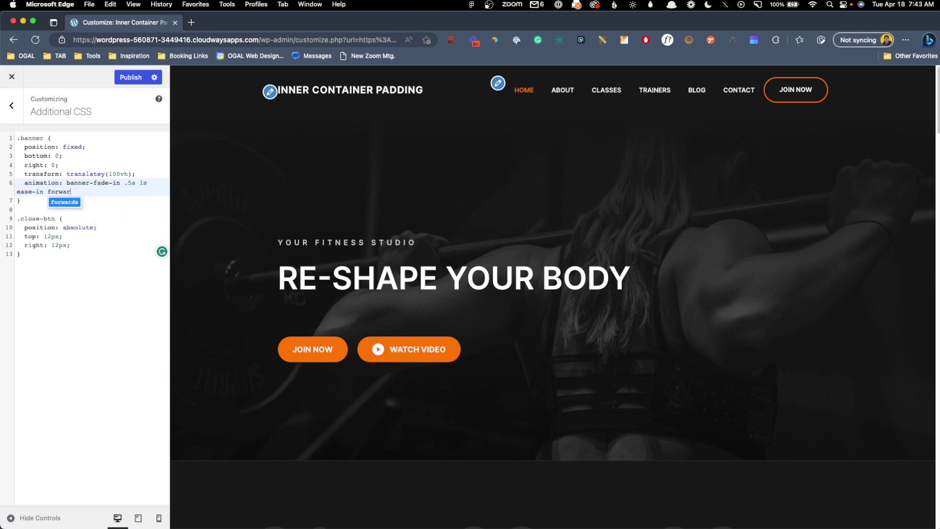
{"action": "type", "text": "ds;"}
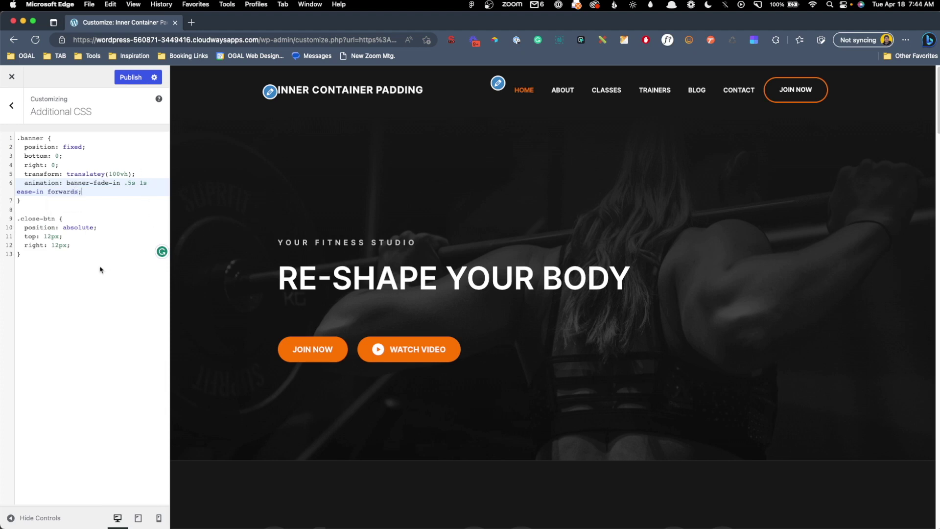
{"action": "left_click_drag", "start_coordinate": [67, 183], "coordinate": [122, 181]}
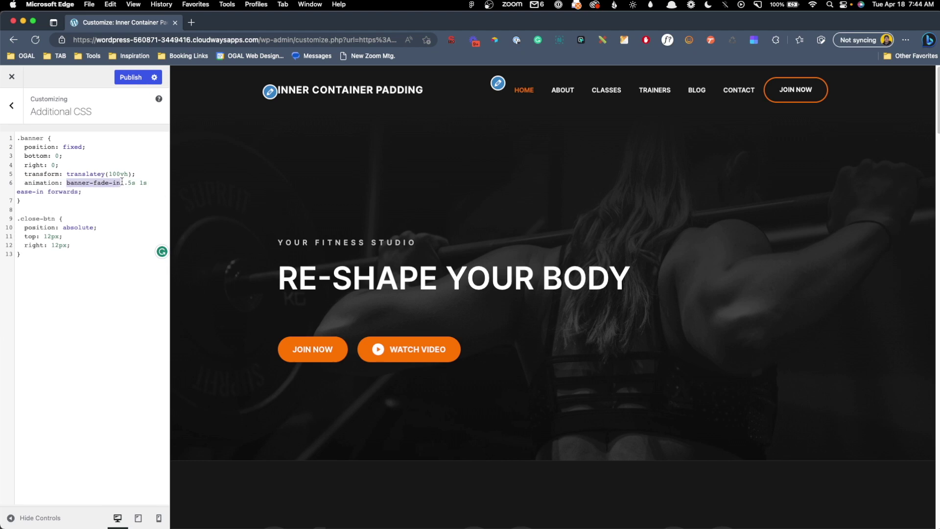
{"action": "left_click", "coordinate": [58, 260]}
{"action": "key", "text": "Return"}
{"action": "key", "text": "Return"}
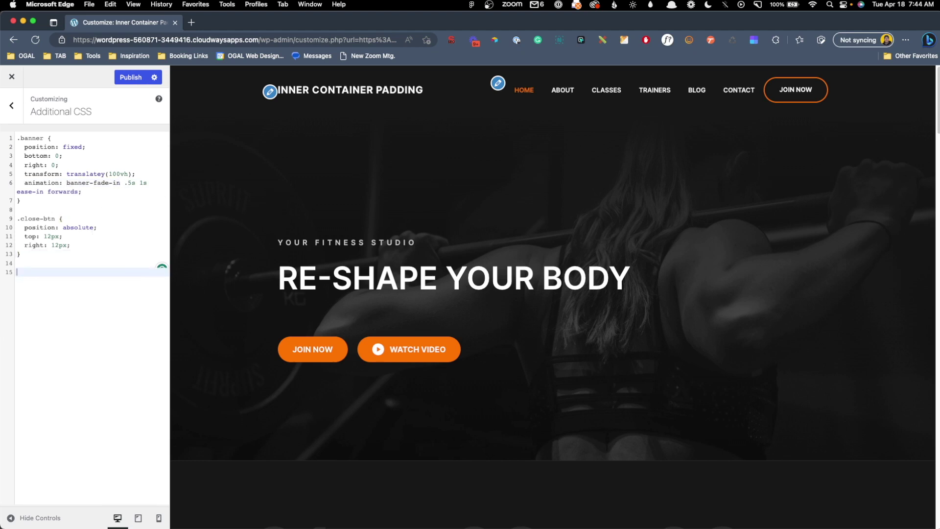
{"action": "type", "text": "@keyf"}
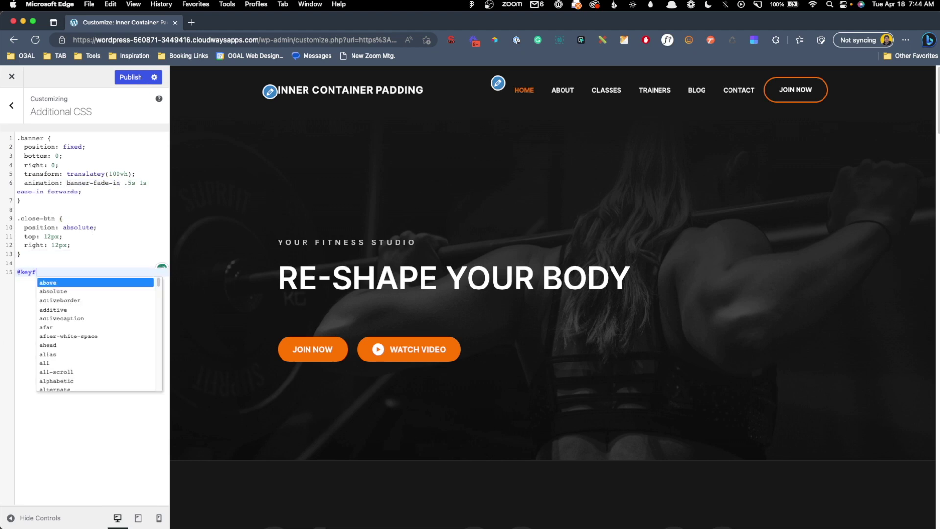
{"action": "type", "text": "rames banner-"}
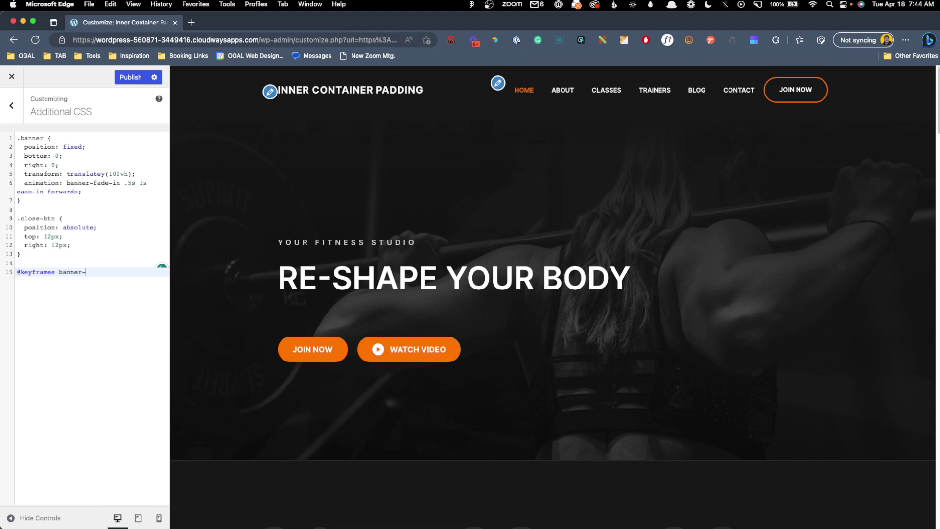
{"action": "type", "text": "fade-in {"}
{"action": "key", "text": "Return"}
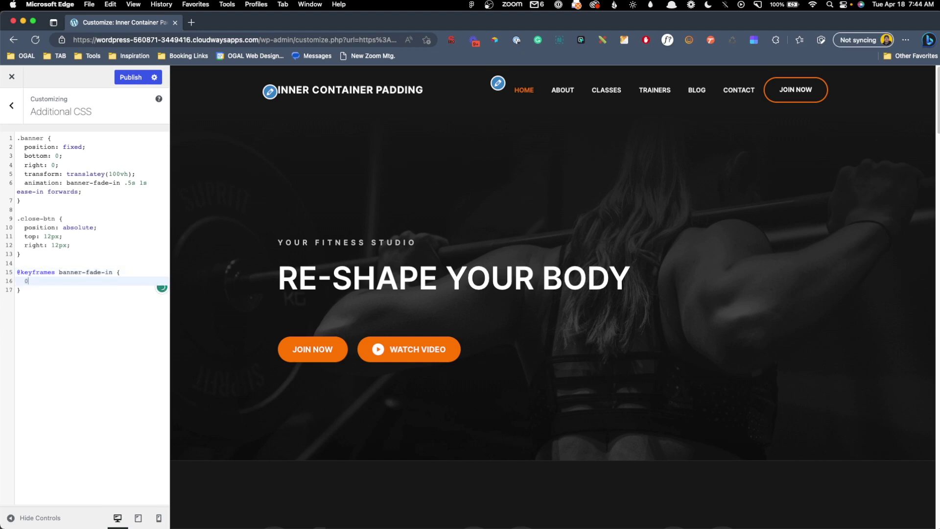
{"action": "type", "text": "0%{"}
{"action": "key", "text": "Return"}
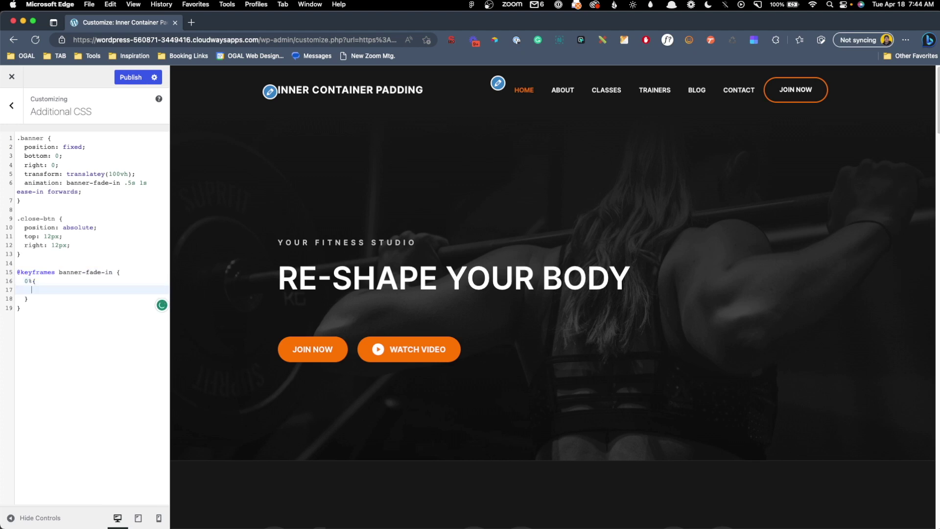
{"action": "type", "text": "tran"}
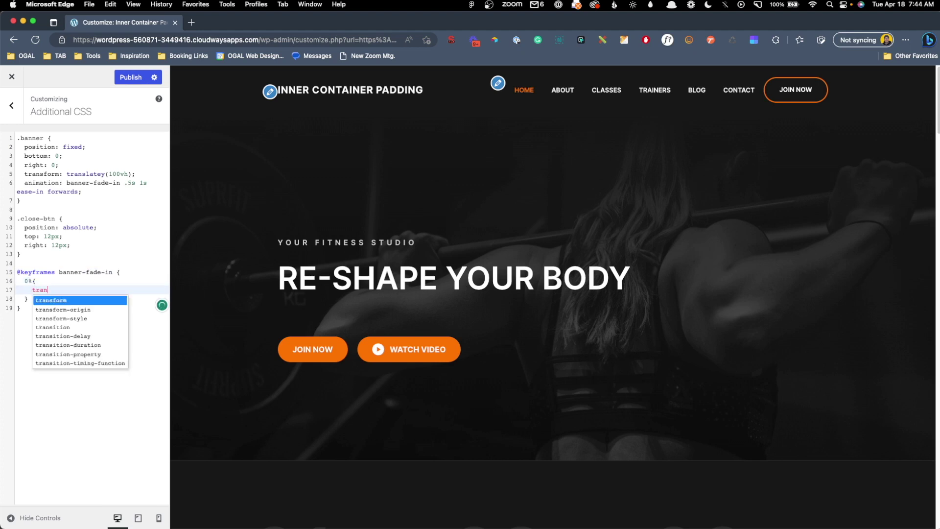
{"action": "type", "text": "sform: translatey(10"}
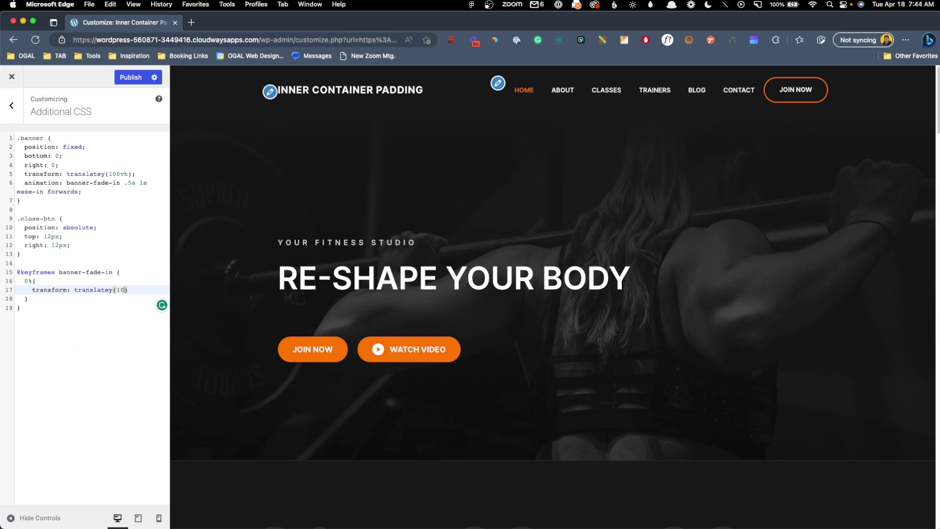
{"action": "type", "text": "0vh);"}
Step: Add the 100% keyframe at transform: translatey(0) and publish the CSS
{"action": "left_click", "coordinate": [53, 300]}
{"action": "key", "text": "Return"}
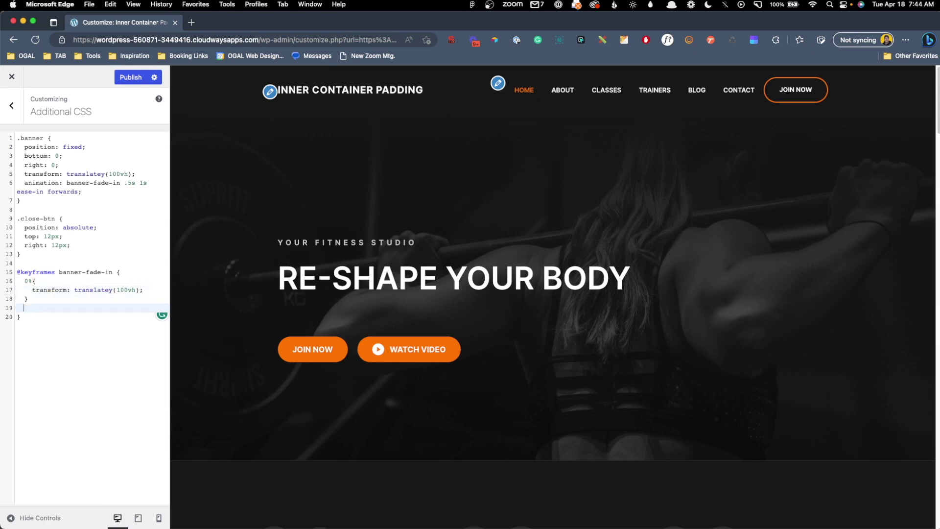
{"action": "type", "text": "100%{"}
{"action": "key", "text": "Return"}
{"action": "type", "text": "transf"}
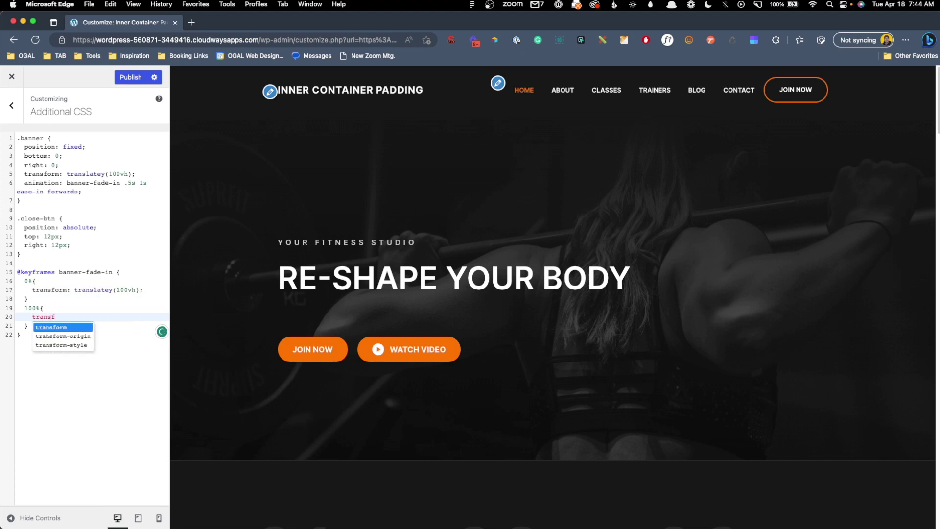
{"action": "type", "text": "orm: transl"}
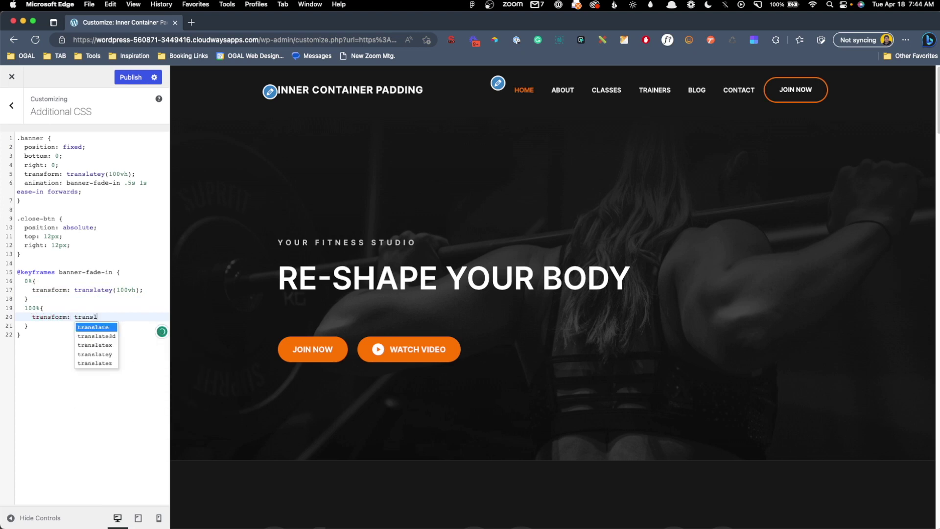
{"action": "type", "text": "atey("}
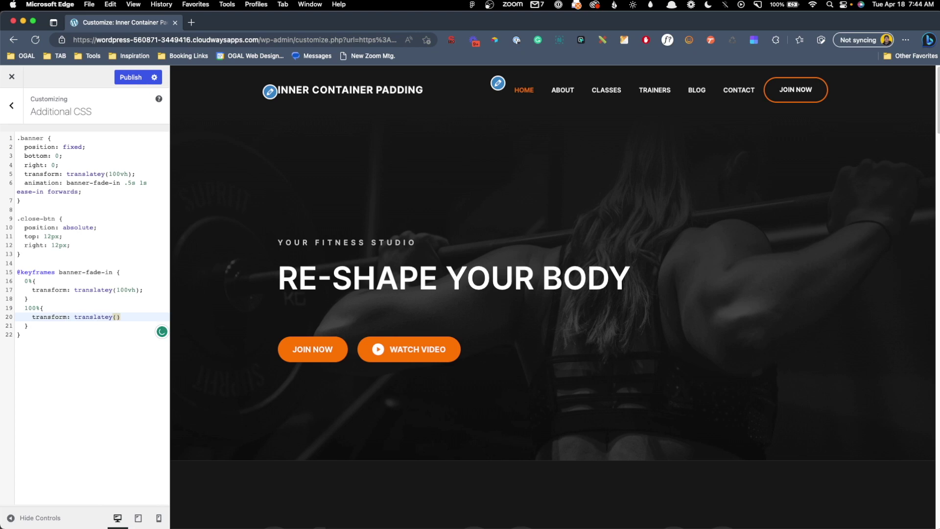
{"action": "type", "text": "0)"}
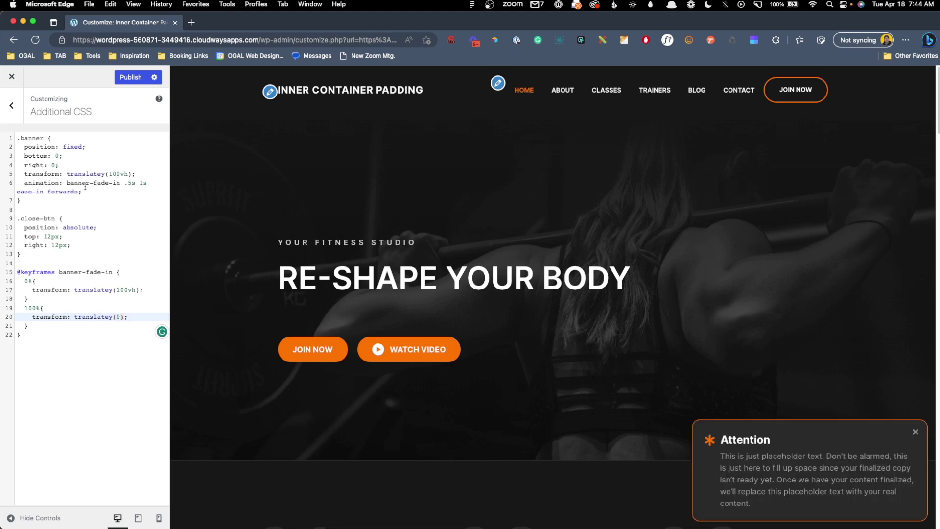
{"action": "left_click", "coordinate": [117, 80]}
Step: Exit the Customizer to watch the Attention banner slide into the bottom-right corner
{"action": "left_click", "coordinate": [12, 76]}
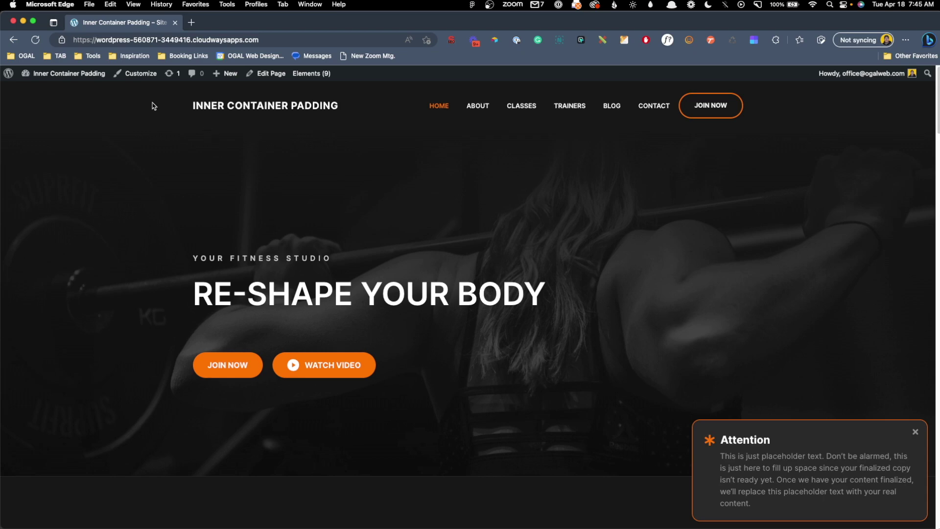
Step: Add a .hide-me rule with display: none to Additional CSS and publish it
{"action": "left_click", "coordinate": [141, 74]}
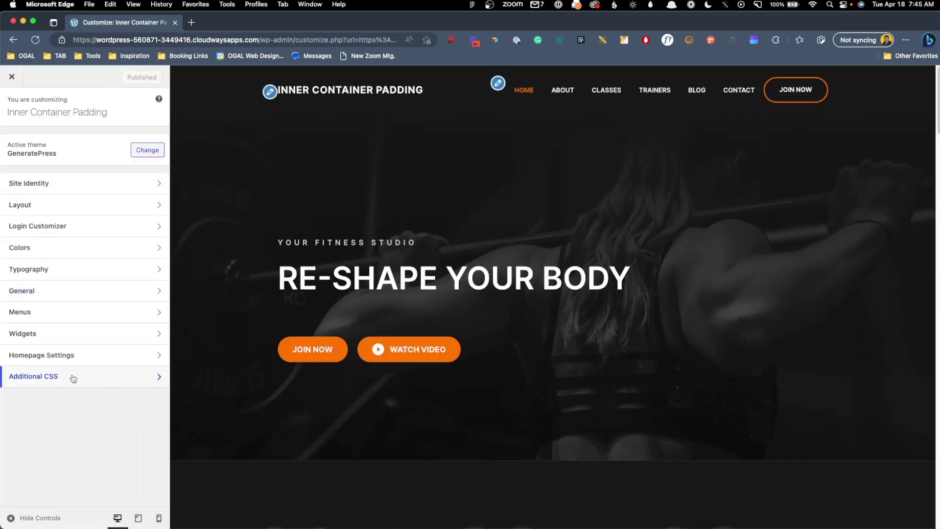
{"action": "left_click", "coordinate": [74, 377]}
{"action": "left_click", "coordinate": [46, 355]}
{"action": "key", "text": "Return"}
{"action": "key", "text": "Return"}
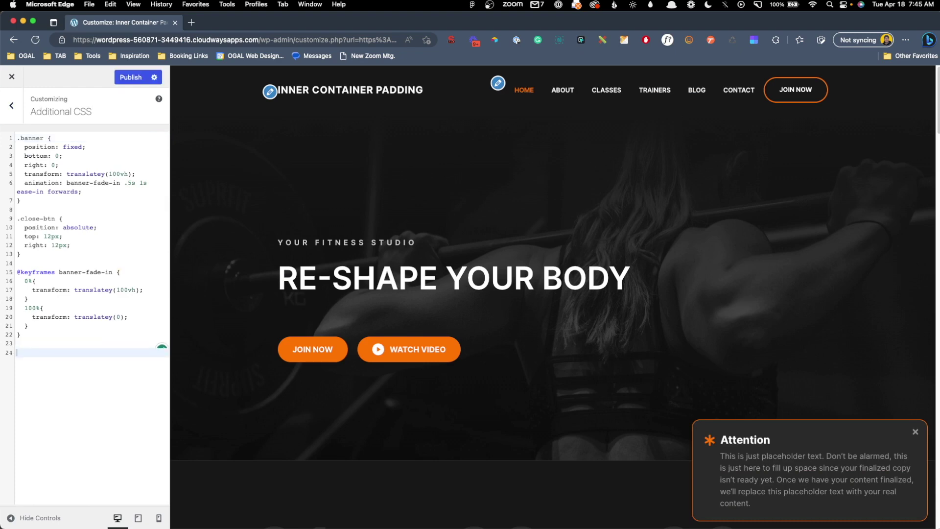
{"action": "type", "text": ".hide-me{"}
{"action": "key", "text": "Return"}
{"action": "type", "text": "display"}
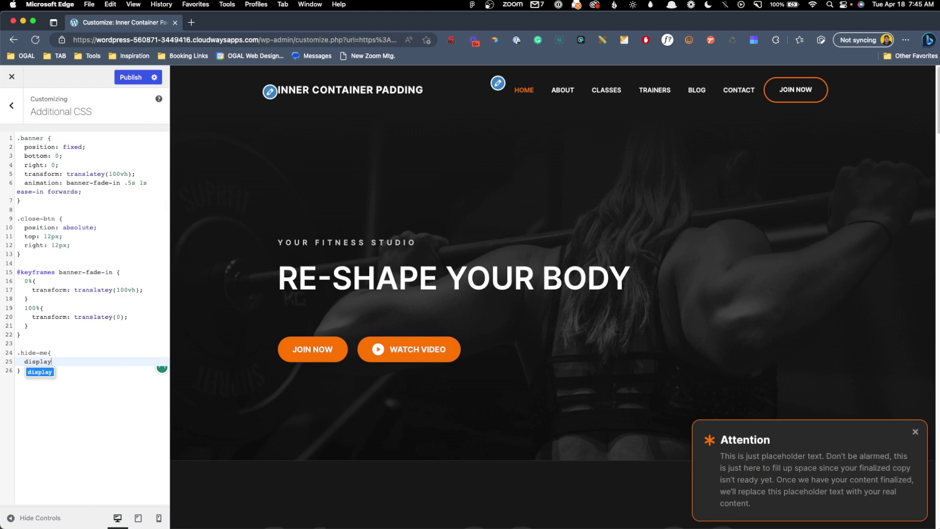
{"action": "type", "text": ": none;"}
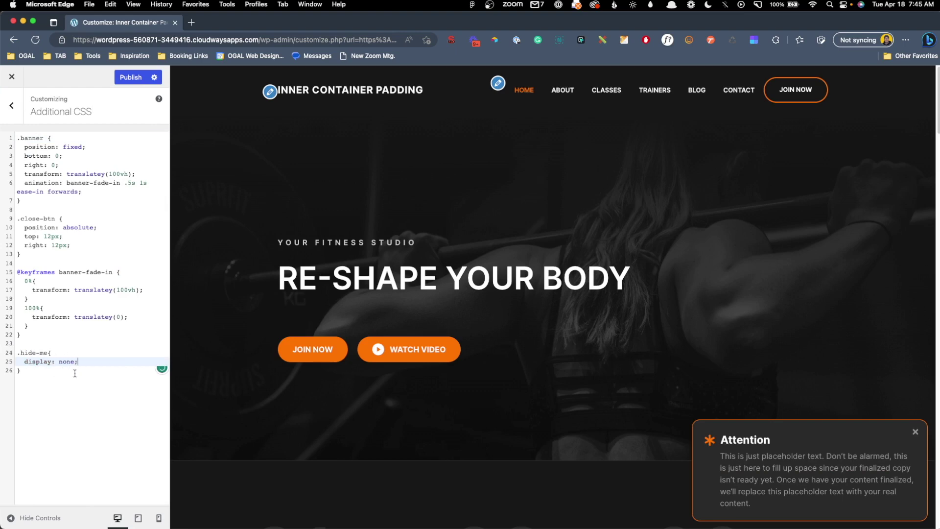
{"action": "left_click", "coordinate": [52, 352]}
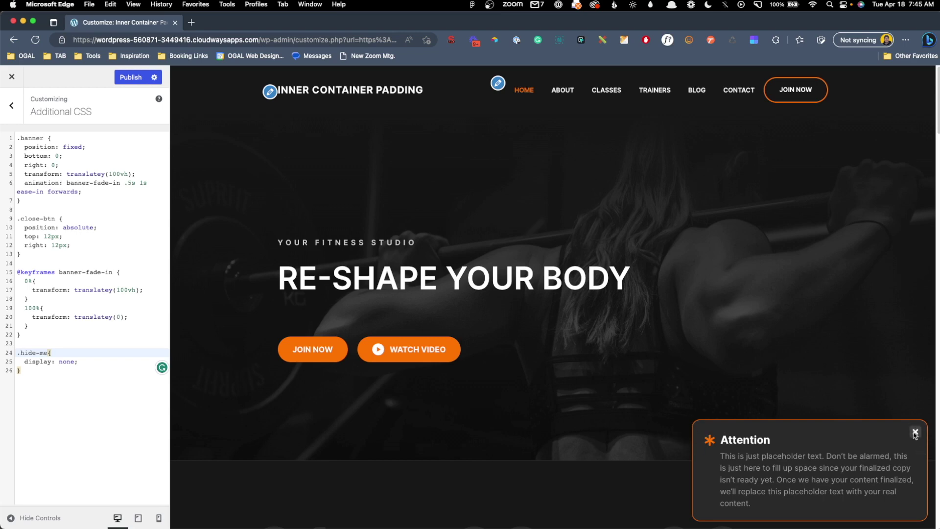
{"action": "left_click", "coordinate": [126, 79]}
Step: Change the banner animation duration from .5s to 1s and publish again
{"action": "left_click", "coordinate": [130, 183]}
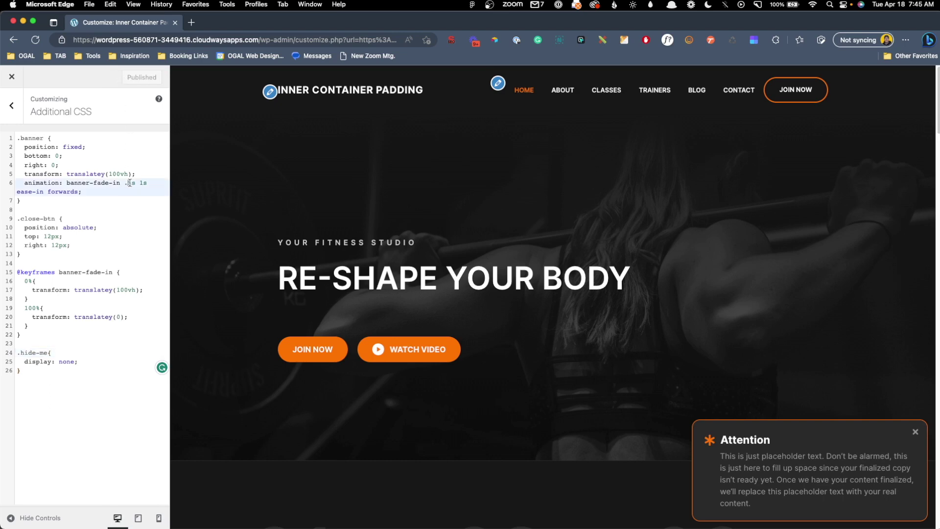
{"action": "key", "text": "BackSpace"}
{"action": "type", "text": "1"}
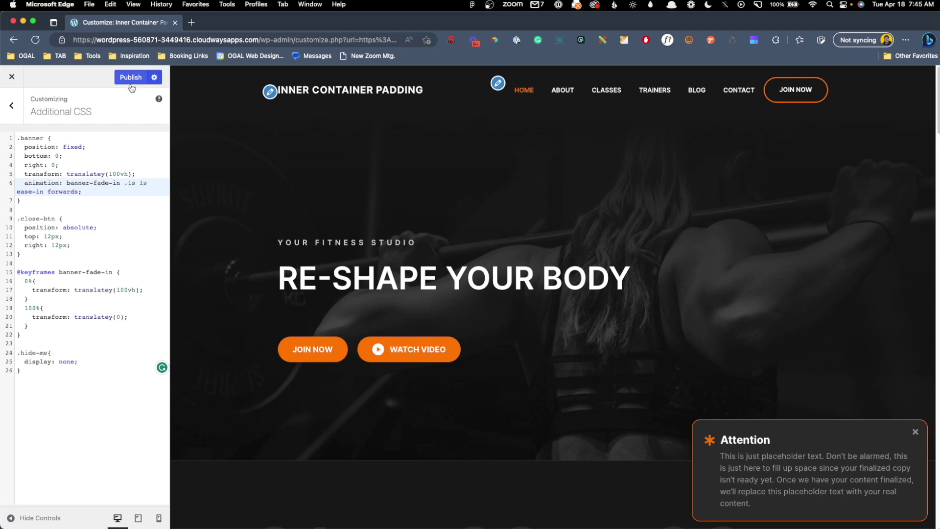
{"action": "key", "text": "Left"}
{"action": "key", "text": "BackSpace"}
{"action": "left_click", "coordinate": [130, 77]}
Step: Leave the Customizer, go to the admin Dashboard, and open Snippets > All Snippets
{"action": "left_click", "coordinate": [12, 80]}
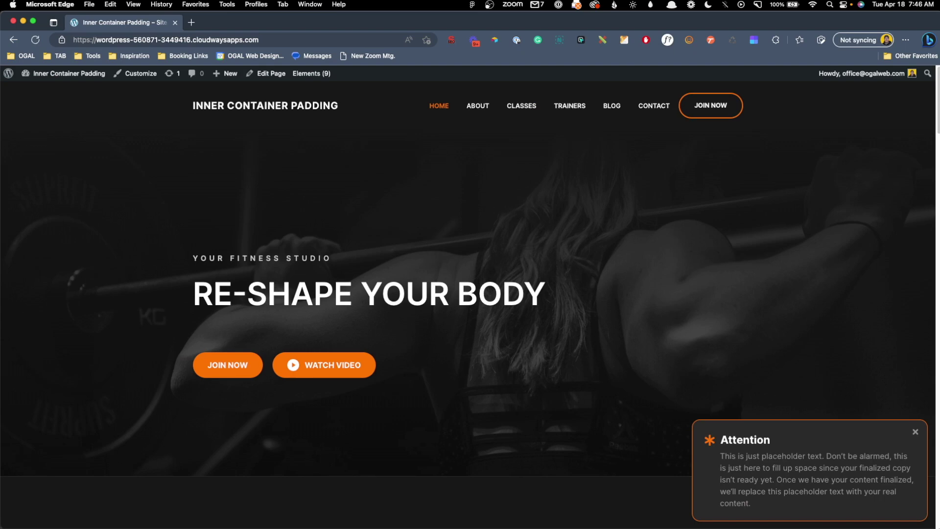
{"action": "left_click", "coordinate": [89, 84]}
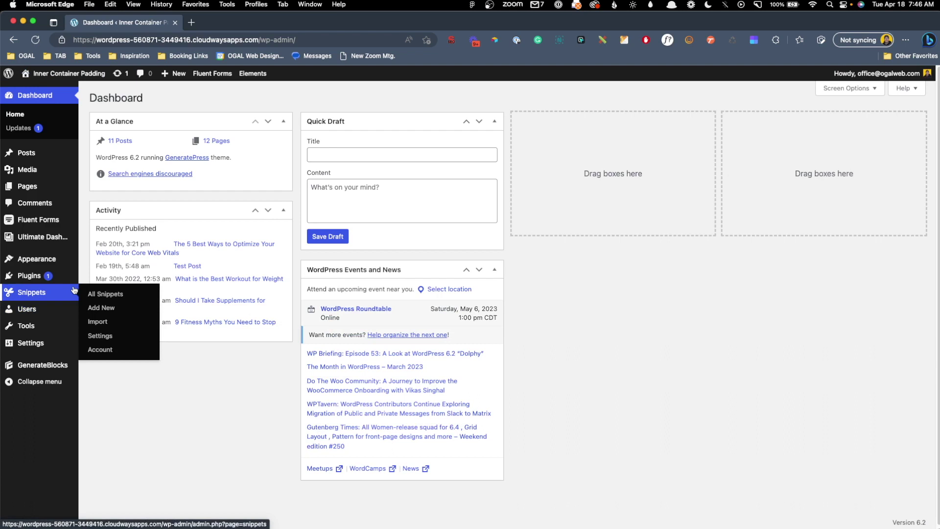
{"action": "left_click", "coordinate": [105, 294]}
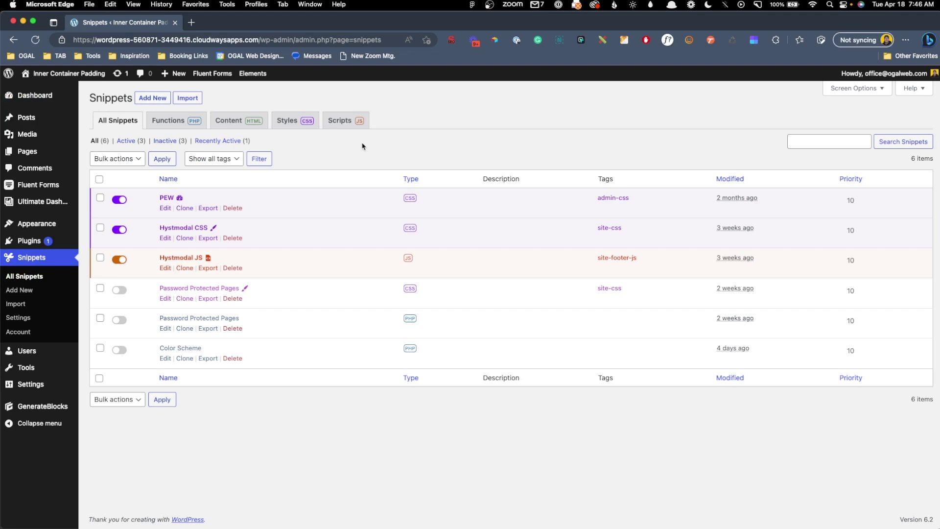
{"action": "left_click", "coordinate": [150, 99]}
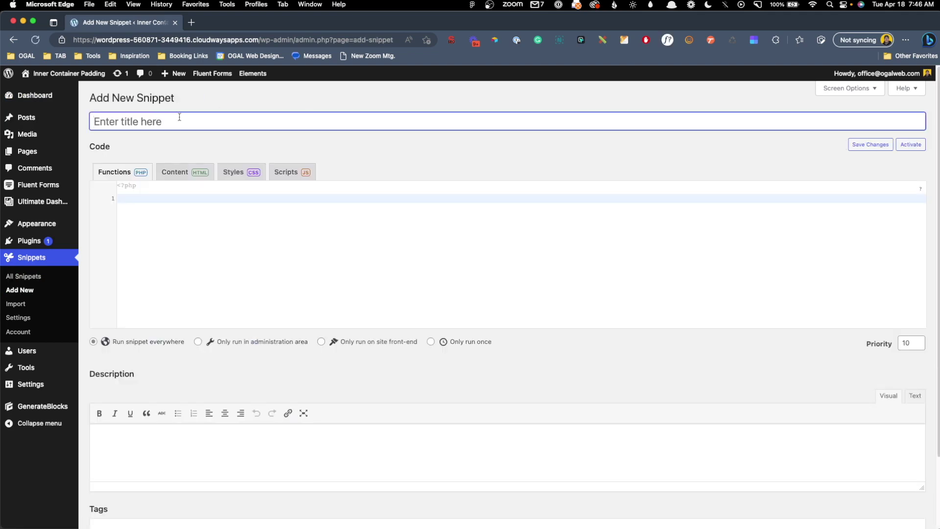
Step: Create JavaScript snippet 'Dismiss Banner' adding hide-me to .banner on .close-btn click, then save and activate
{"action": "type", "text": "Dismiss Banner"}
{"action": "left_click", "coordinate": [302, 174]}
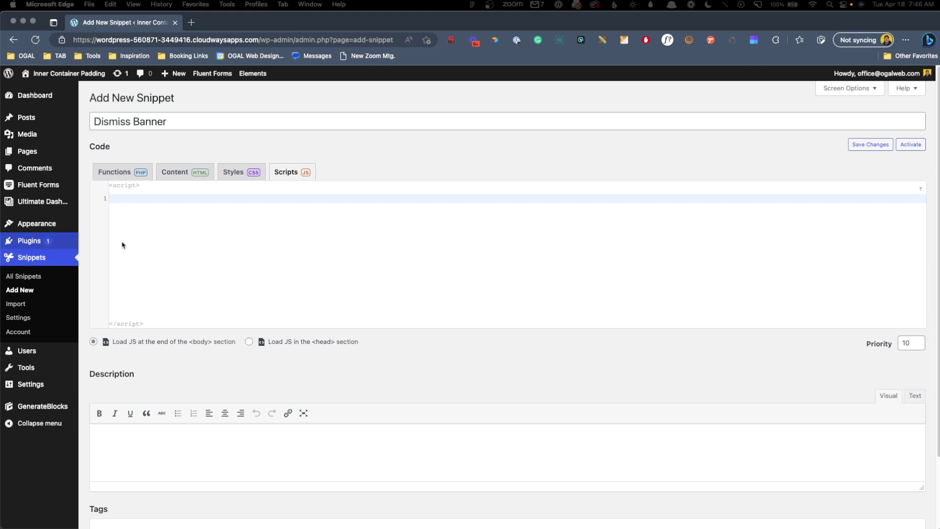
{"action": "left_click", "coordinate": [214, 198]}
{"action": "type", "text": "document.addEventListener('DOMContentLoaded', function() {             var closeButton = document.querySelector('.close-btn');             var banner = document.querySelector('.banner');              closeButton.addEventListener('click', function(event) {                 event.preventDefault(); // Prevent the default link click action                 banner.classList.add('hide-me');             });         });"}
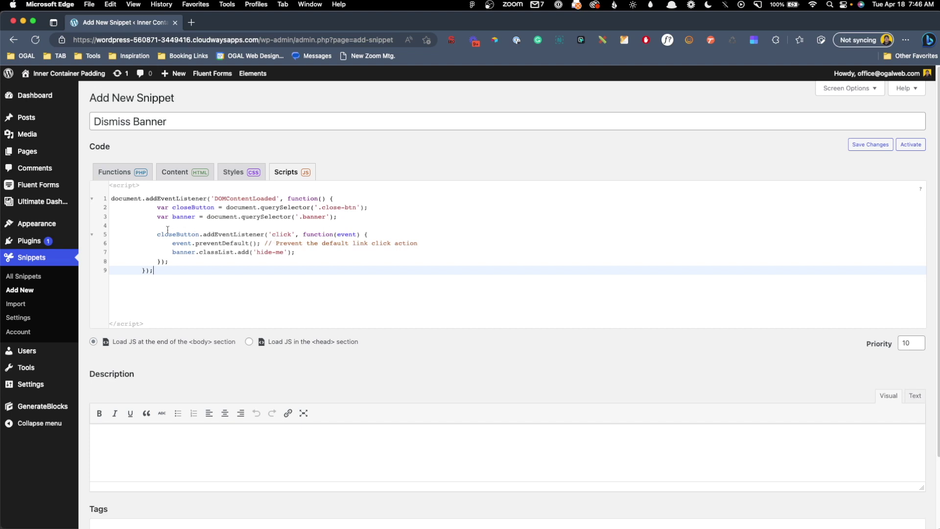
{"action": "left_click_drag", "start_coordinate": [156, 234], "coordinate": [230, 245]}
{"action": "left_click", "coordinate": [181, 251]}
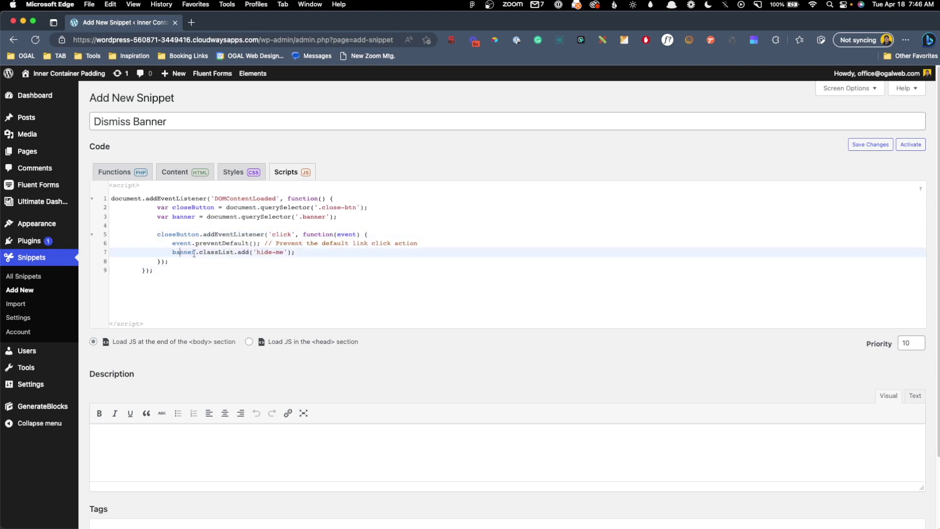
{"action": "double_click", "coordinate": [266, 252]}
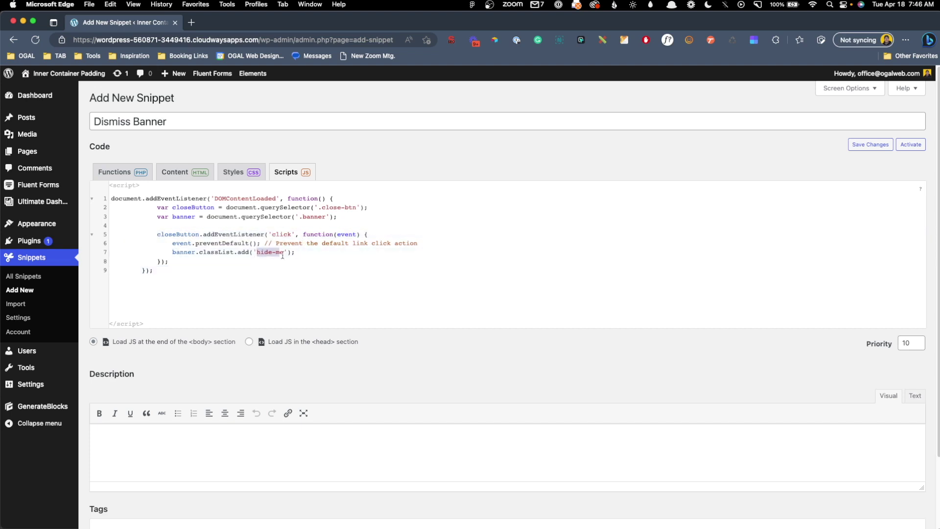
{"action": "left_click", "coordinate": [200, 252]}
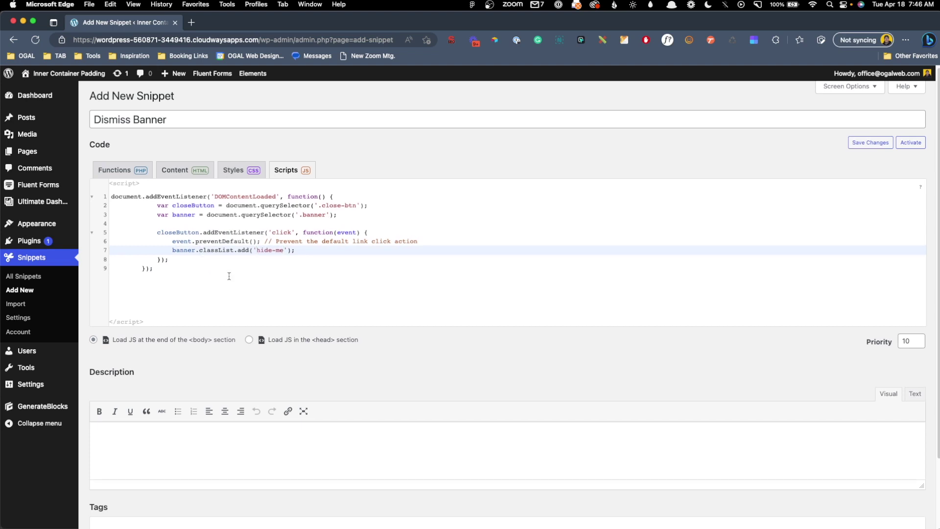
{"action": "scroll", "coordinate": [229, 276], "scroll_direction": "down", "scroll_amount": 3}
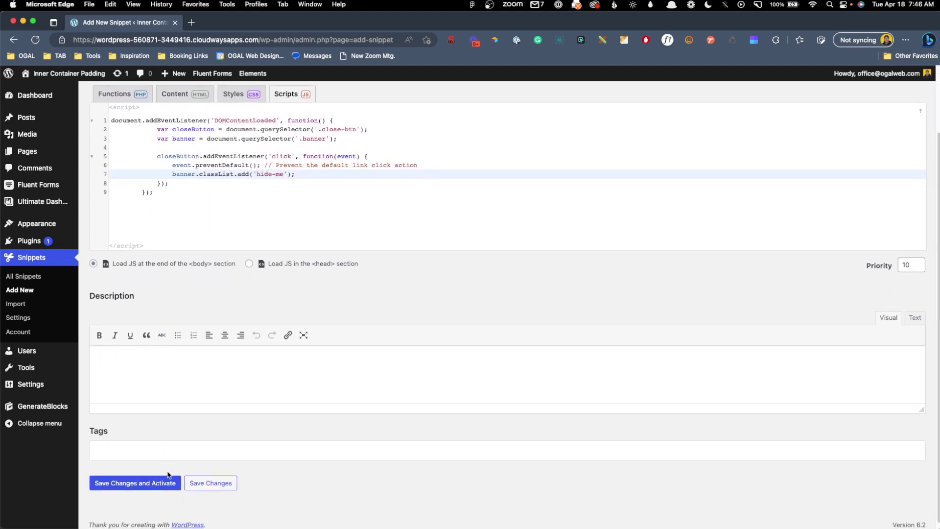
{"action": "left_click", "coordinate": [162, 485]}
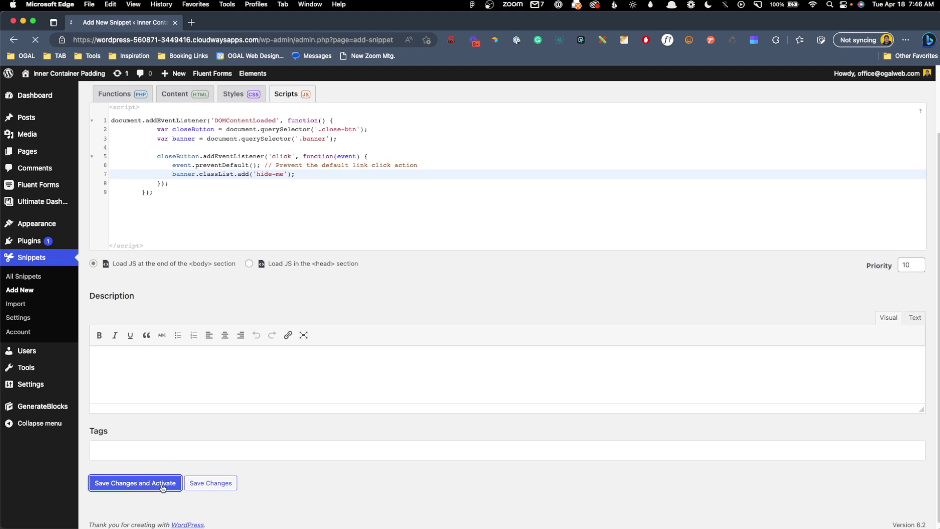
Step: Visit the live site, dismiss the Attention banner, then close it again on the About page
{"action": "mouse_move", "coordinate": [87, 75]}
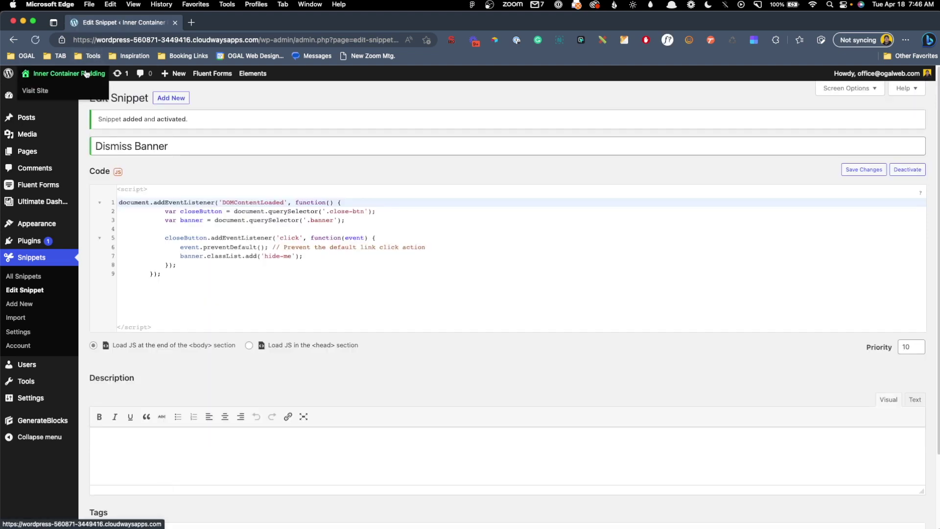
{"action": "left_click", "coordinate": [85, 93]}
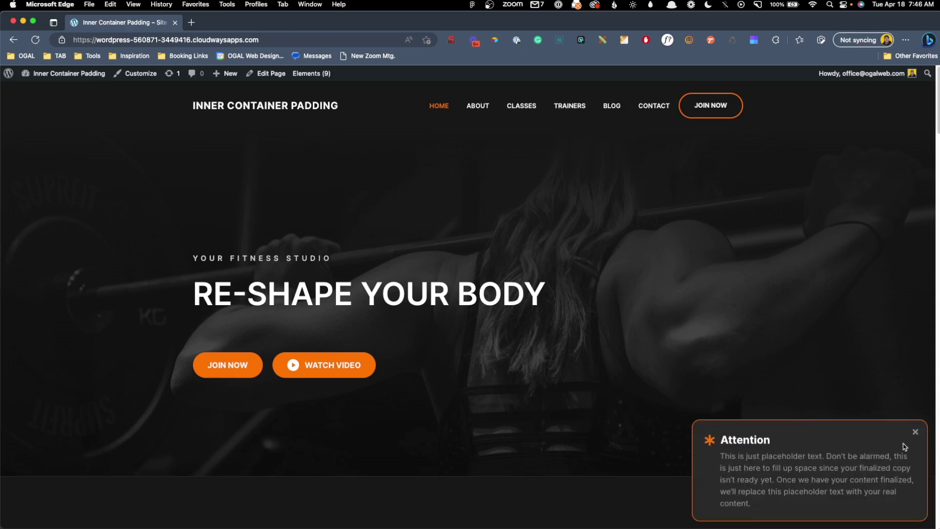
{"action": "left_click", "coordinate": [915, 432]}
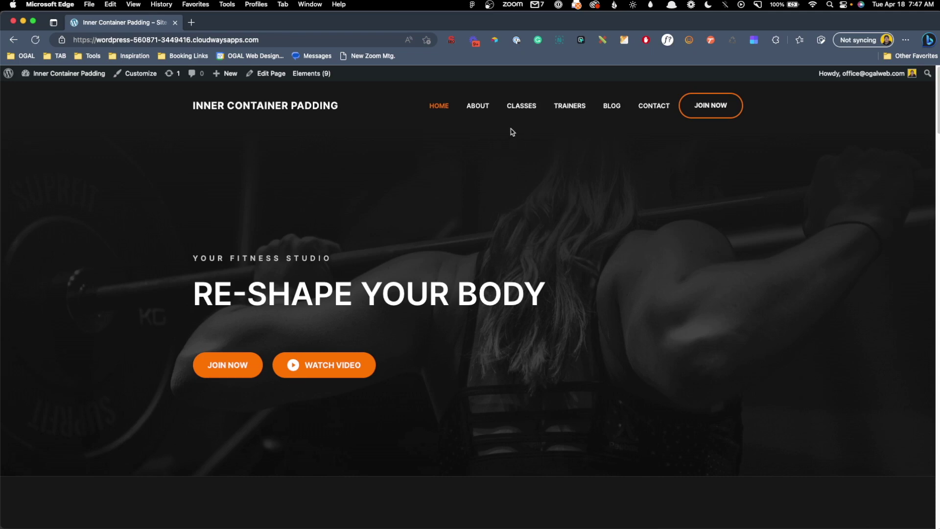
{"action": "left_click", "coordinate": [478, 108]}
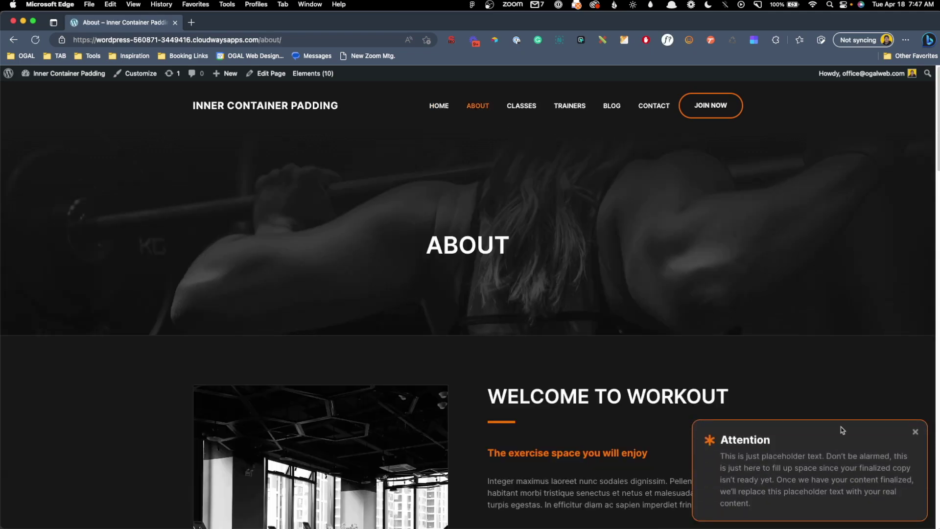
{"action": "left_click", "coordinate": [915, 432]}
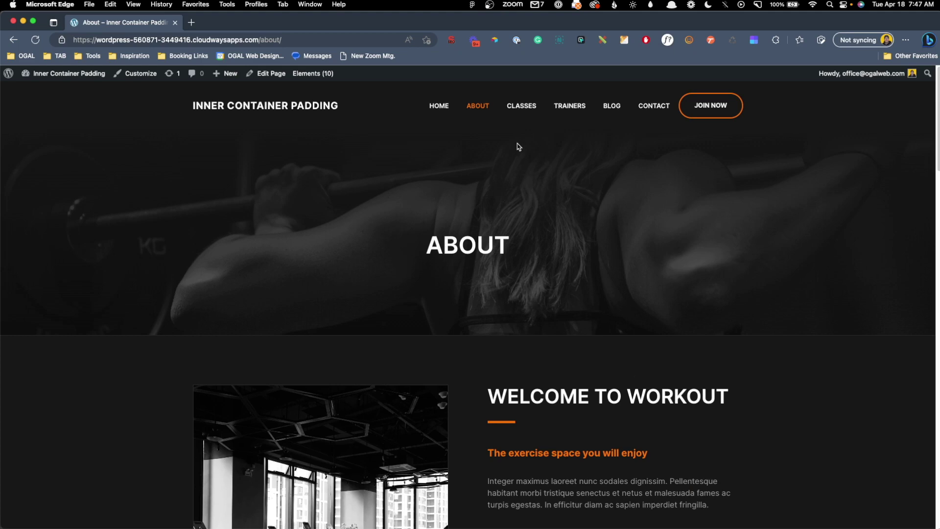
Step: Dismiss the reappearing Attention banner on the Classes page, then return to the WordPress dashboard
{"action": "left_click", "coordinate": [521, 109]}
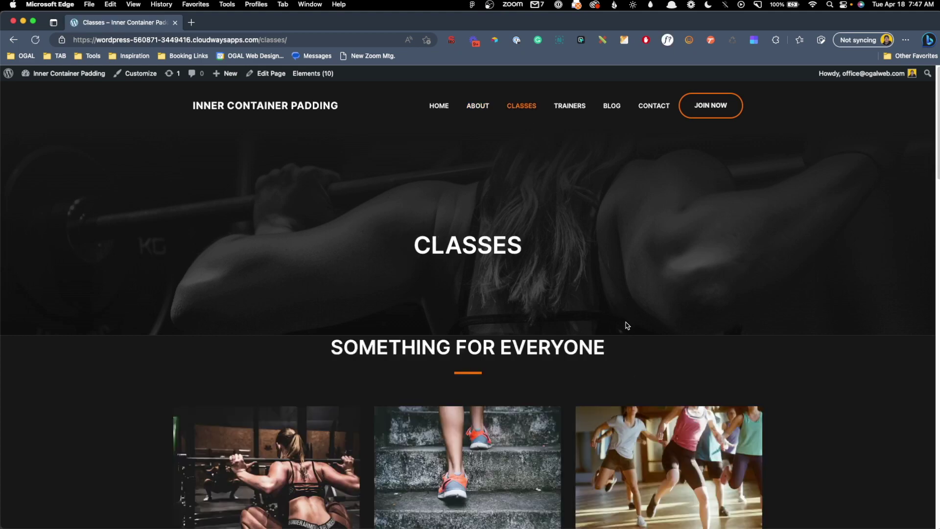
{"action": "scroll", "coordinate": [629, 332], "scroll_direction": "down", "scroll_amount": 3}
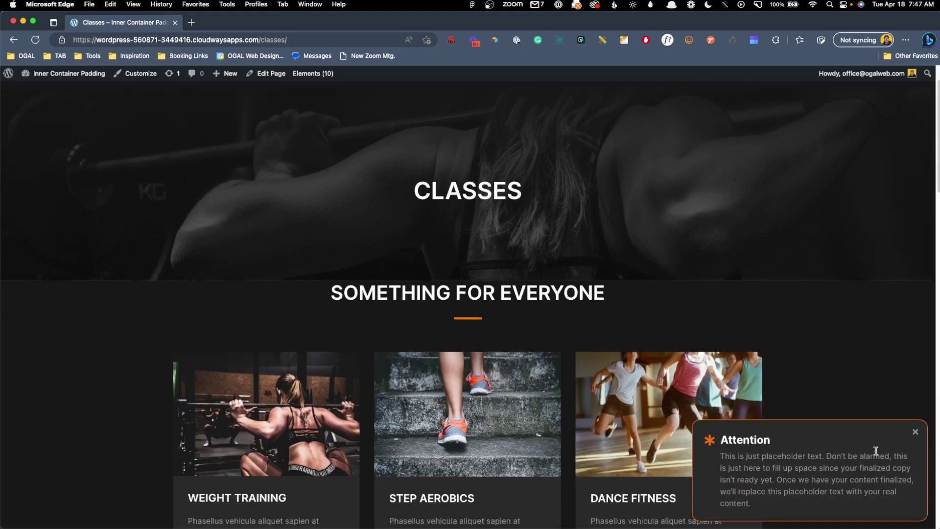
{"action": "left_click", "coordinate": [916, 431]}
{"action": "scroll", "coordinate": [608, 243], "scroll_direction": "up", "scroll_amount": 3}
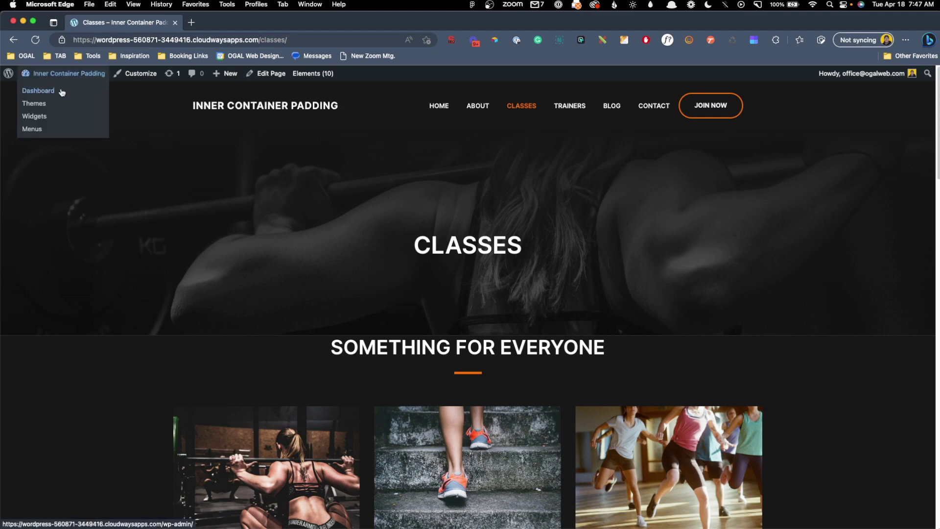
{"action": "left_click", "coordinate": [29, 90]}
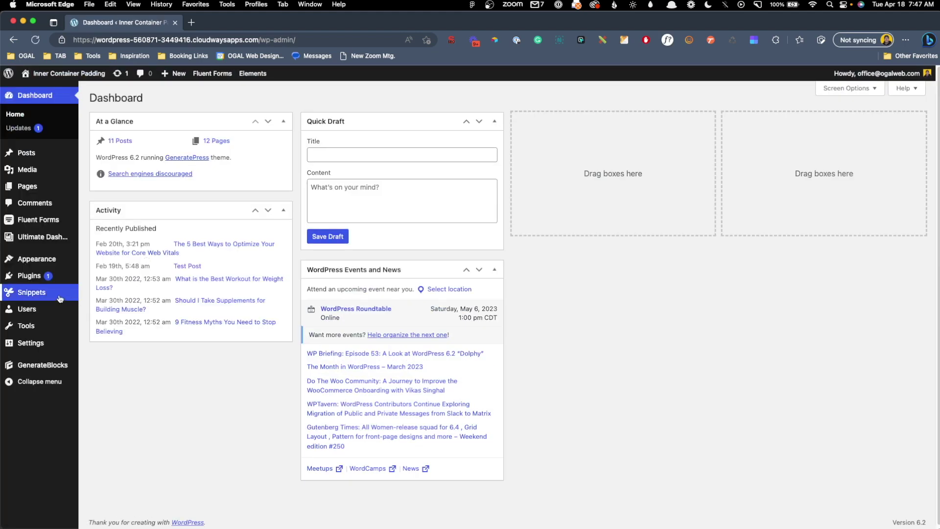
Step: Replace the Dismiss Banner snippet's code with the sessionStorage-based script
{"action": "mouse_move", "coordinate": [58, 292]}
{"action": "left_click", "coordinate": [119, 297]}
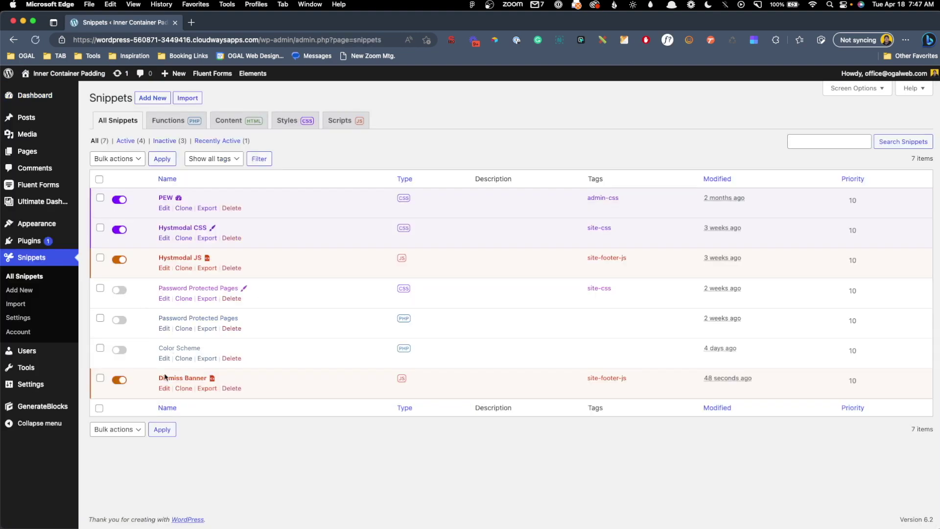
{"action": "left_click", "coordinate": [164, 389]}
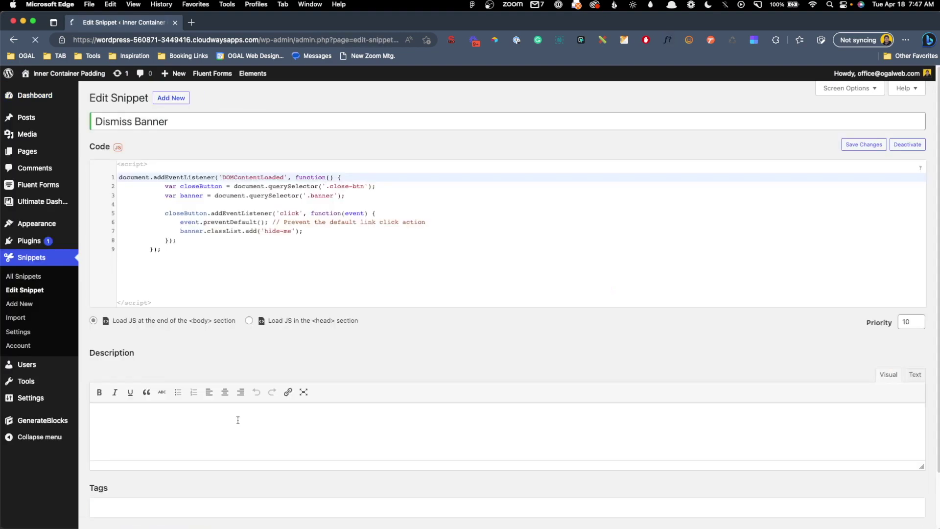
{"action": "left_click_drag", "start_coordinate": [247, 261], "coordinate": [90, 183]}
{"action": "key", "text": "BackSpace"}
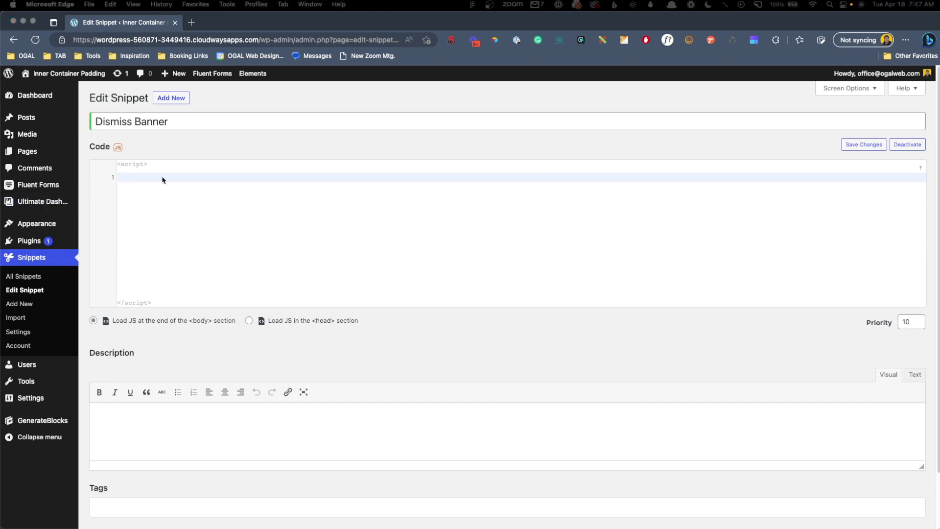
{"action": "key", "text": "super+v"}
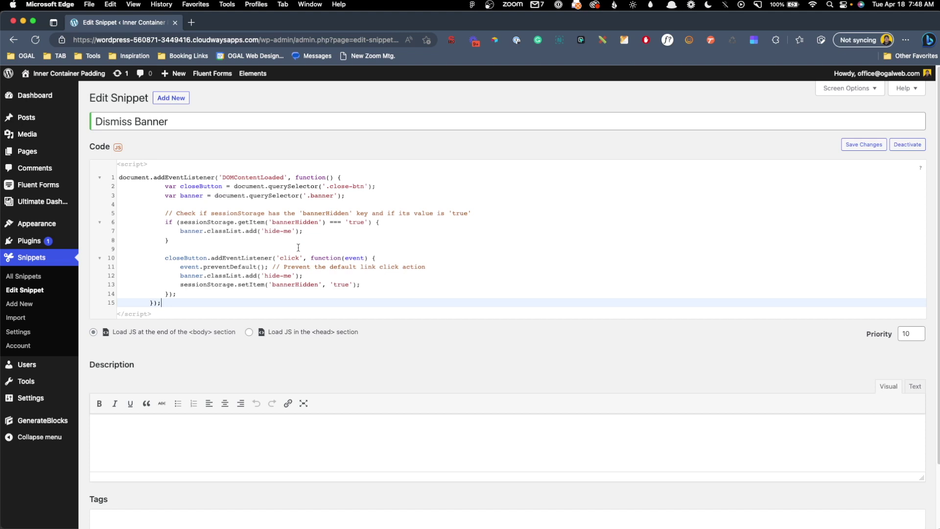
Step: Point out the sessionStorage usage, save the updated snippet, and view the live homepage
{"action": "left_click_drag", "start_coordinate": [210, 213], "coordinate": [266, 213]}
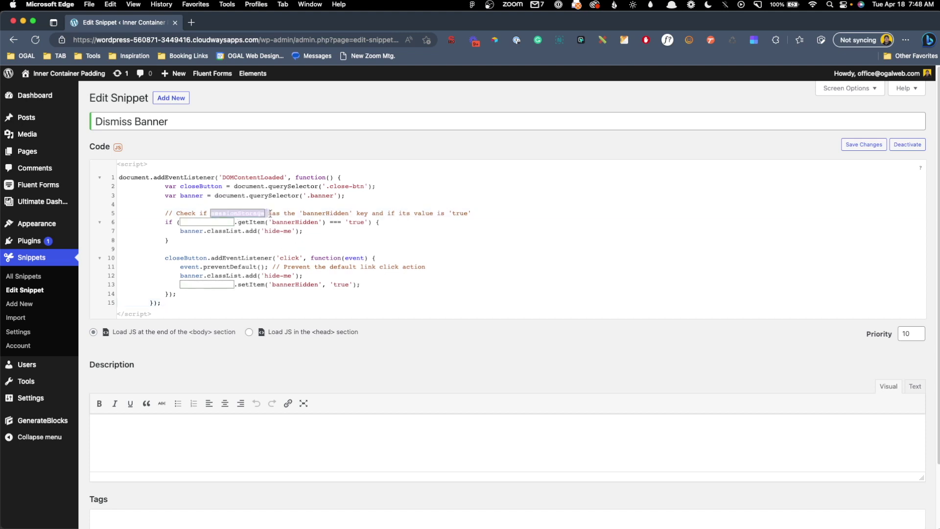
{"action": "left_click", "coordinate": [268, 213]}
{"action": "left_click", "coordinate": [303, 239]}
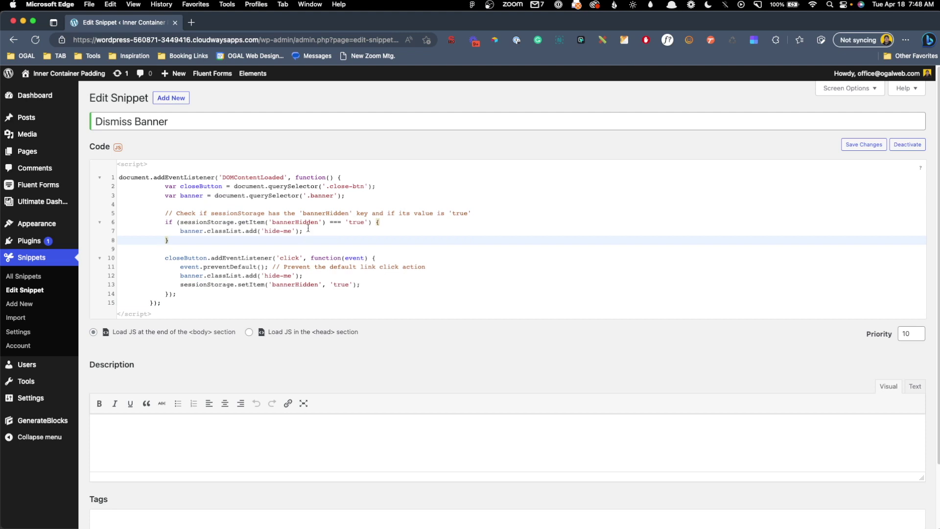
{"action": "scroll", "coordinate": [235, 377], "scroll_direction": "down", "scroll_amount": 3}
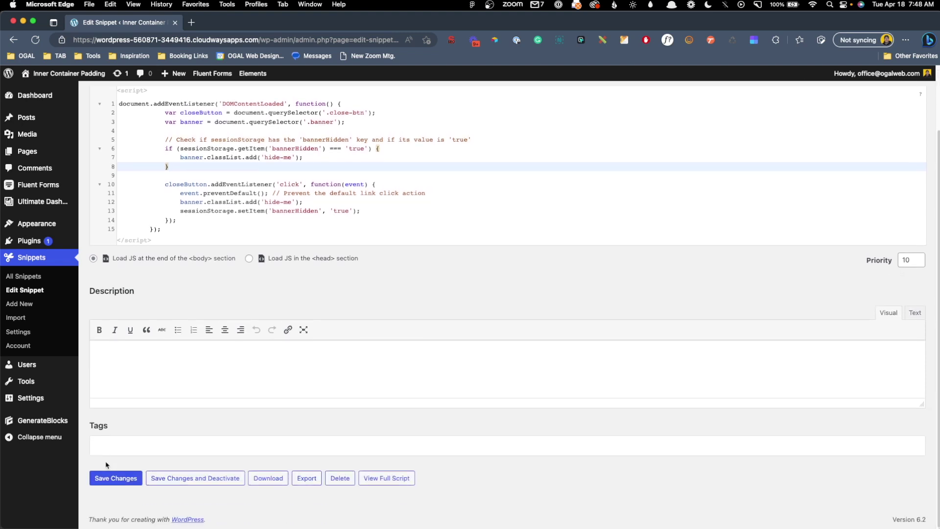
{"action": "left_click", "coordinate": [115, 478]}
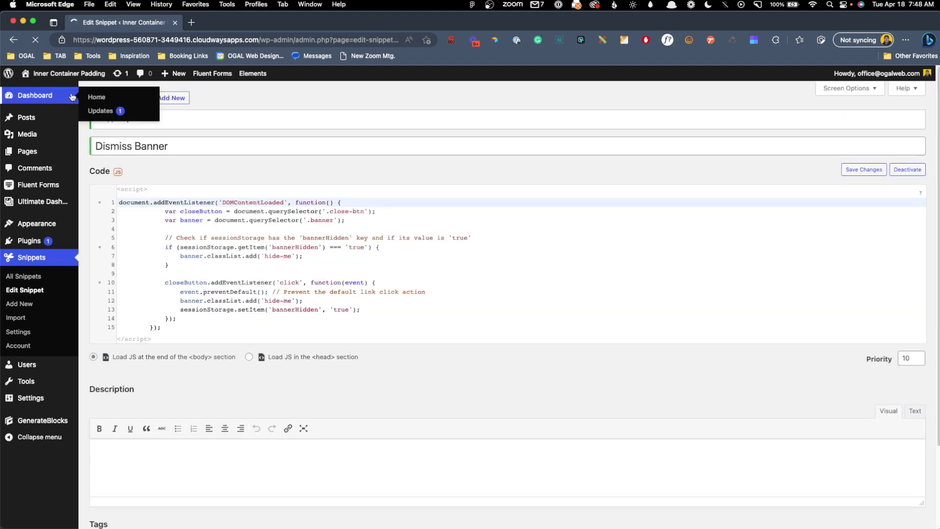
{"action": "left_click", "coordinate": [69, 73]}
Step: Copy the site URL and load it in a new InPrivate window
{"action": "left_click", "coordinate": [232, 40]}
{"action": "key", "text": "super+c"}
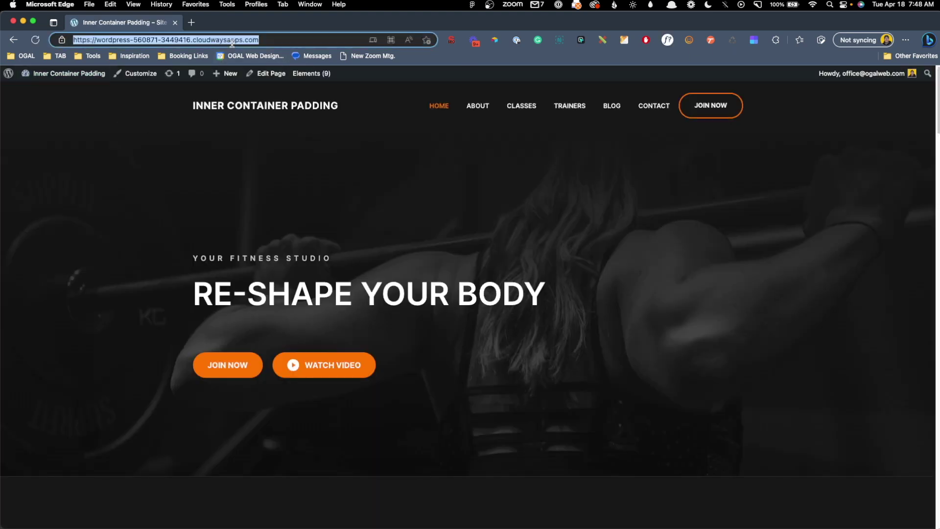
{"action": "left_click", "coordinate": [906, 40]}
{"action": "left_click", "coordinate": [864, 90]}
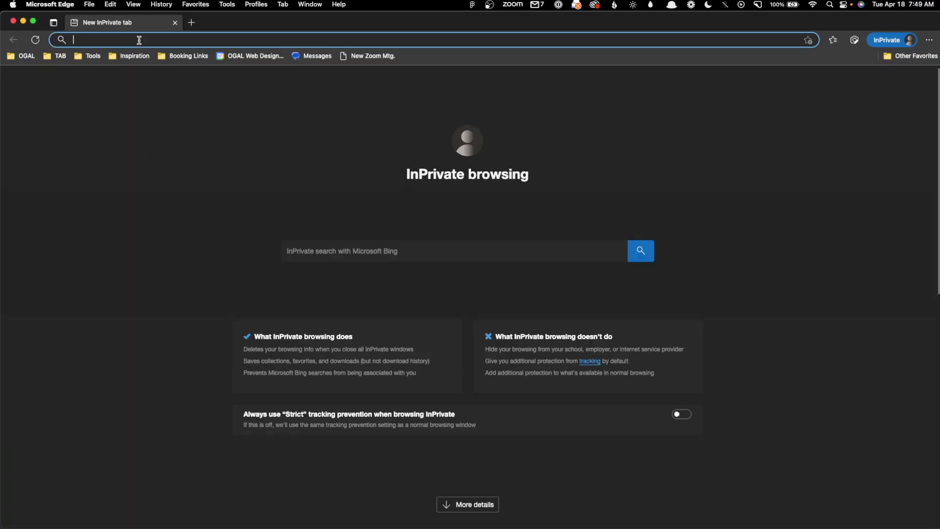
{"action": "key", "text": "super+v"}
{"action": "key", "text": "Return"}
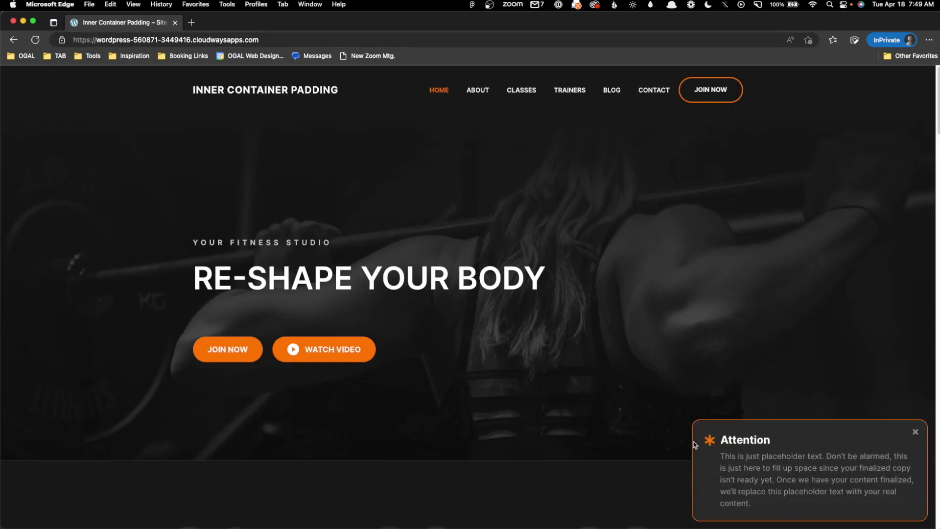
Step: Dismiss the home page banner, confirm it stays hidden on About, then close the private window
{"action": "left_click", "coordinate": [915, 432]}
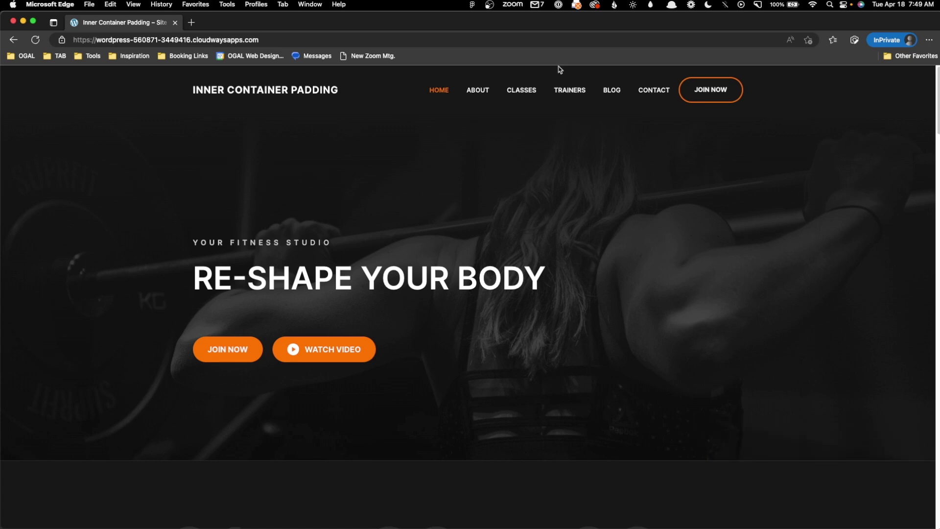
{"action": "left_click", "coordinate": [471, 87]}
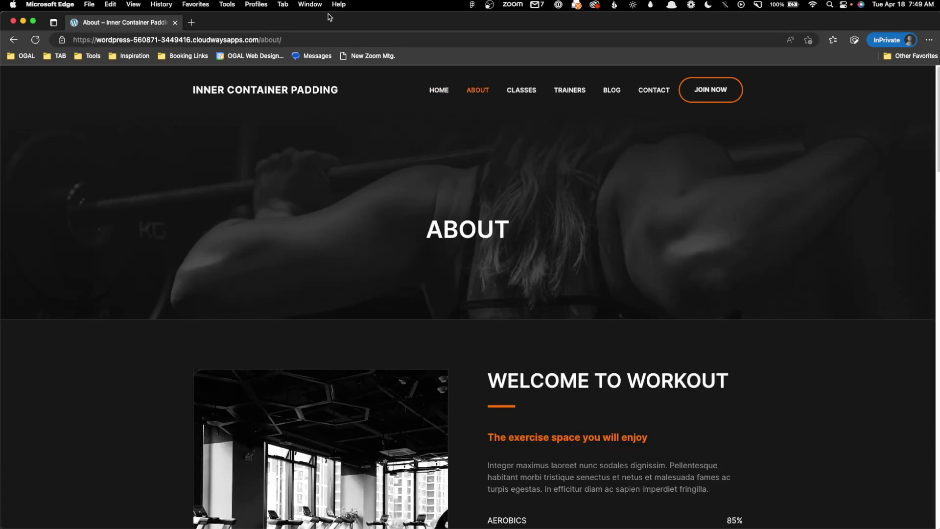
{"action": "left_click", "coordinate": [175, 22]}
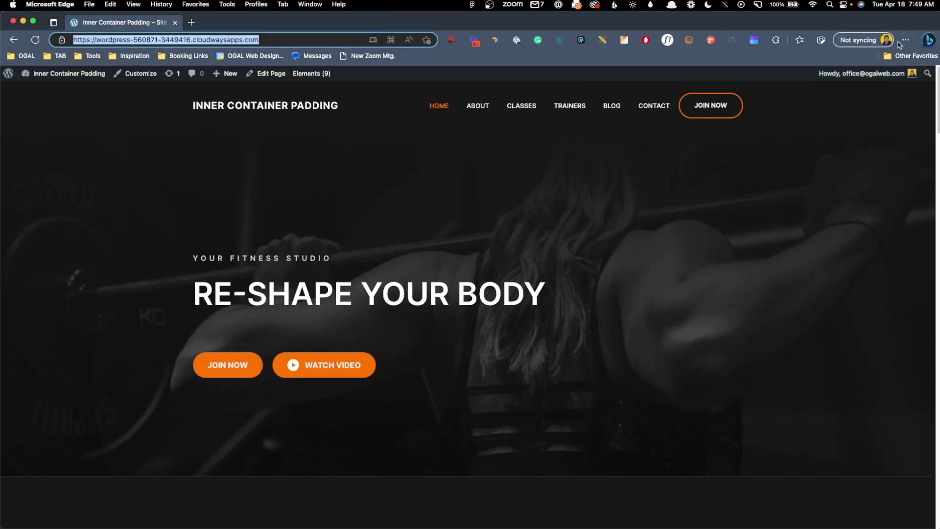
Step: Load the site URL in another fresh InPrivate window
{"action": "left_click", "coordinate": [905, 39]}
{"action": "left_click", "coordinate": [872, 89]}
{"action": "key", "text": "super+v"}
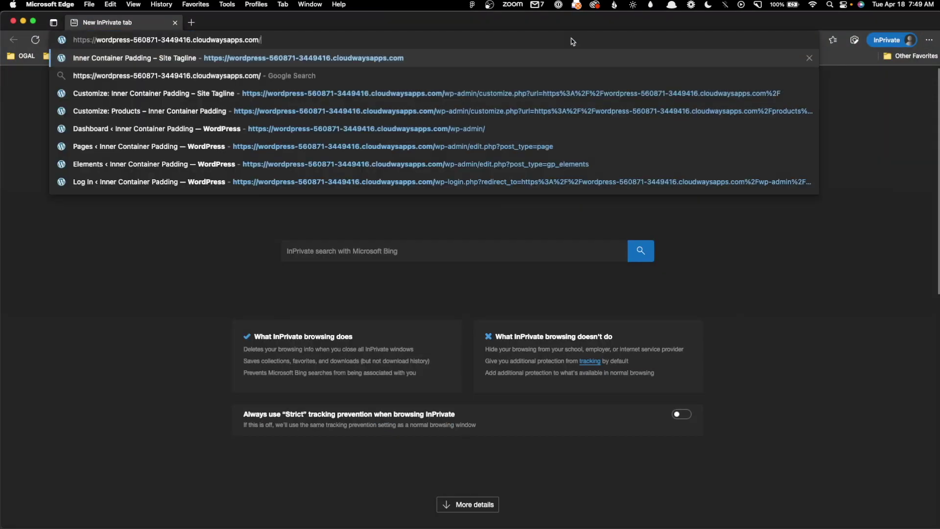
{"action": "key", "text": "Return"}
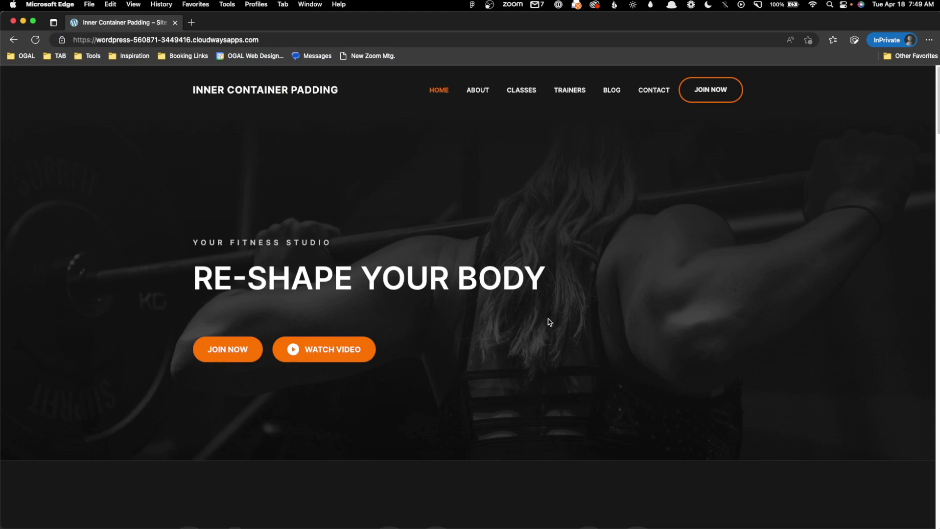
{"action": "scroll", "coordinate": [550, 322], "scroll_direction": "down", "scroll_amount": 5}
{"action": "scroll", "coordinate": [541, 313], "scroll_direction": "up", "scroll_amount": 5}
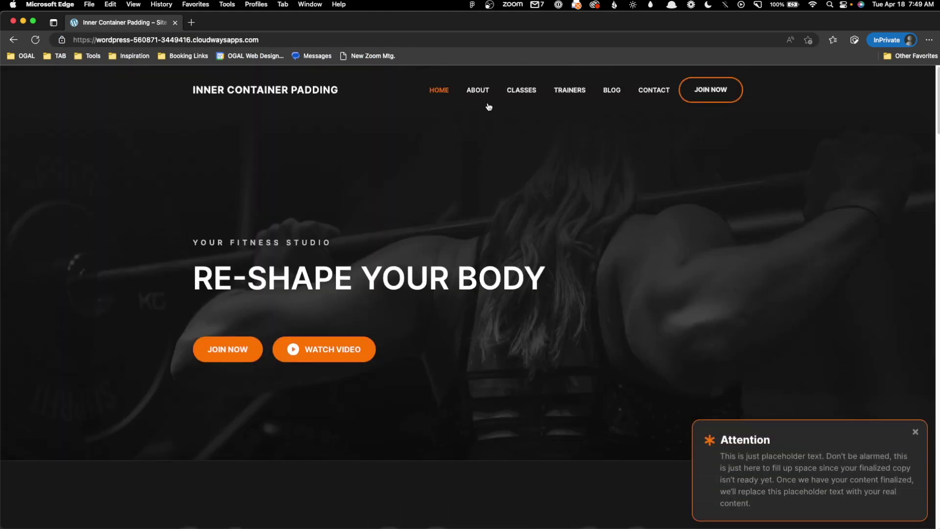
Step: Dismiss the Attention banner on About and confirm it stays gone on Classes
{"action": "left_click", "coordinate": [477, 90]}
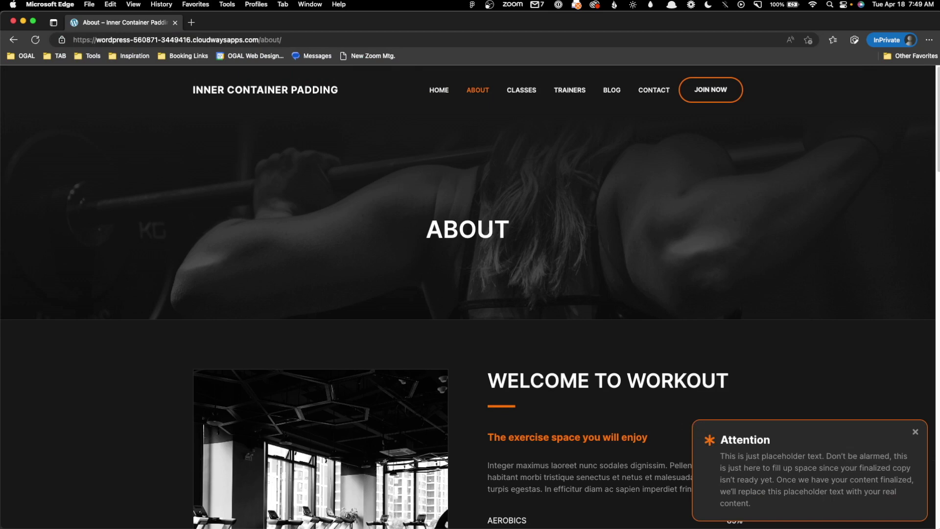
{"action": "left_click", "coordinate": [915, 432]}
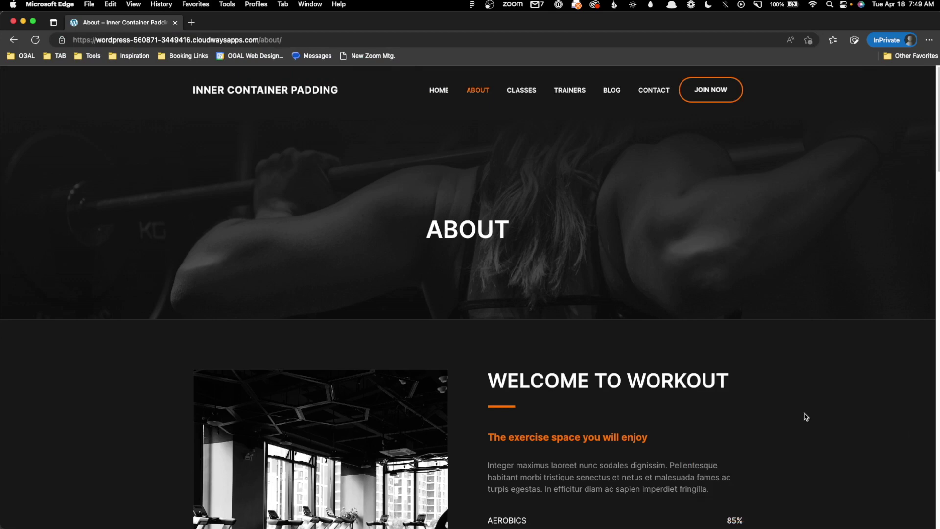
{"action": "left_click", "coordinate": [522, 90]}
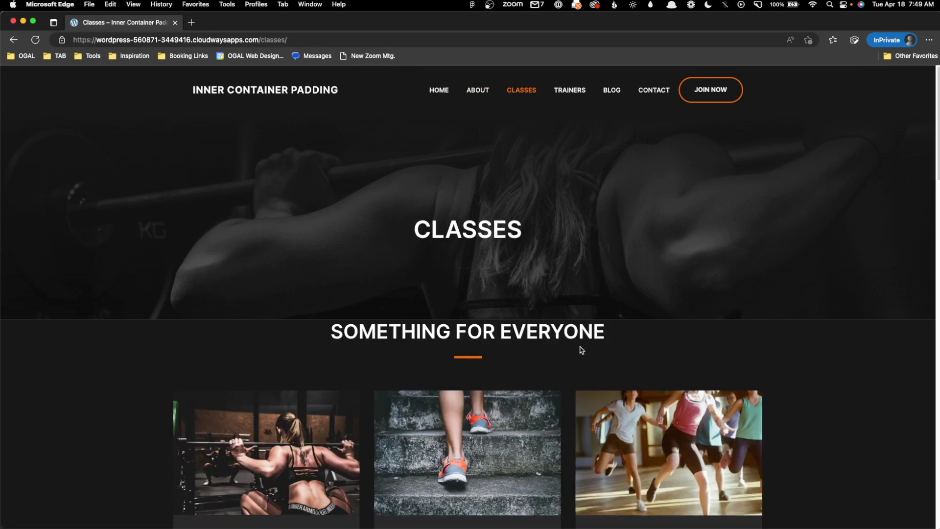